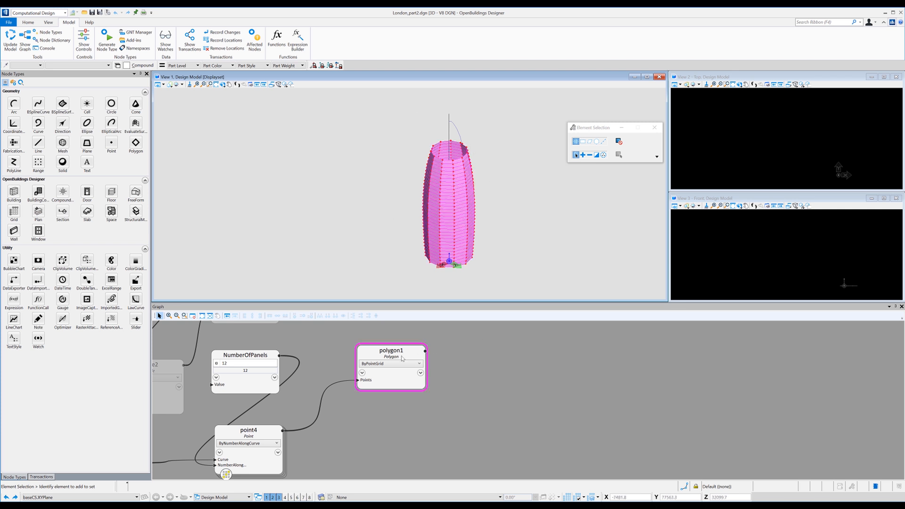
Add a Text node to the graph beside the polygon1 node.
click(539, 363)
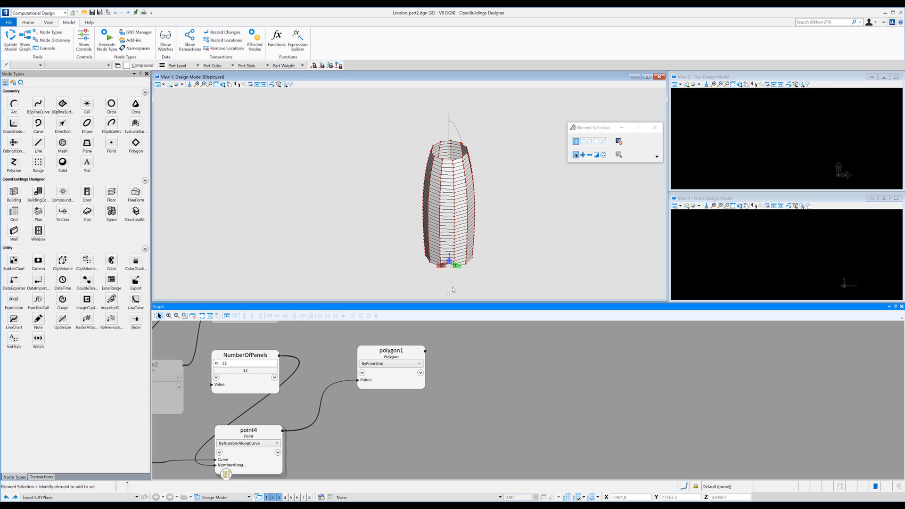
scroll(454, 287, up, 5)
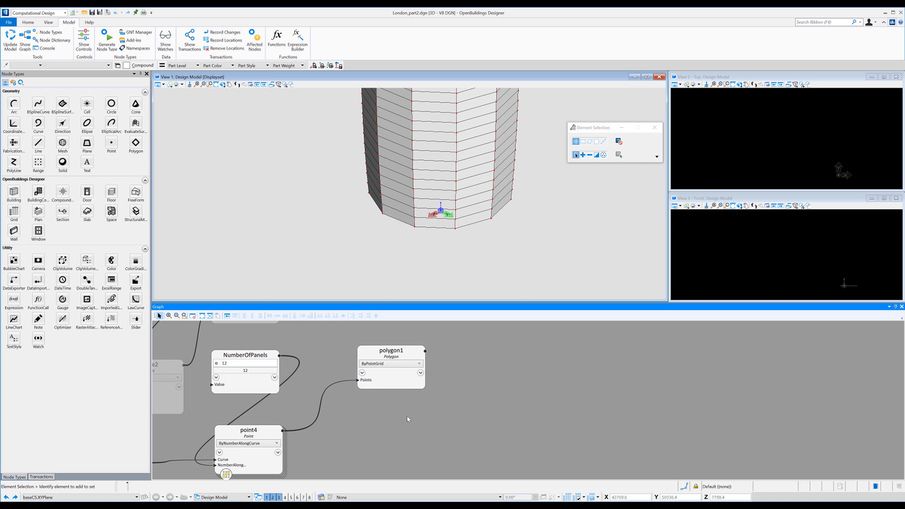
click(87, 162)
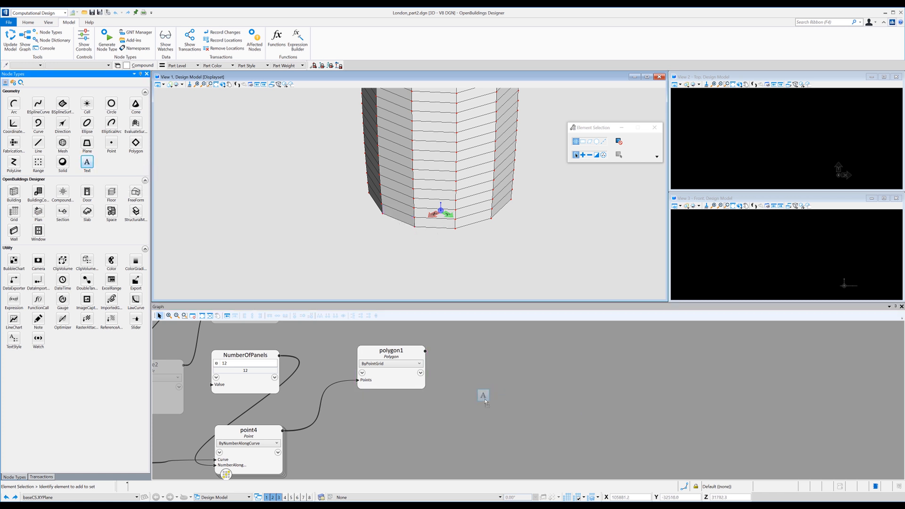
click(480, 395)
click(493, 355)
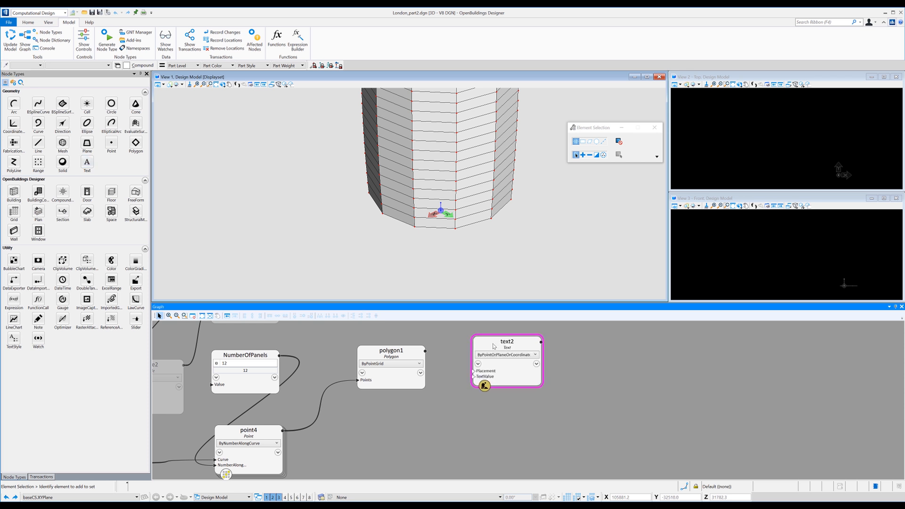
Add a TextStyle node below the Text node with height and width set to 500.
click(14, 338)
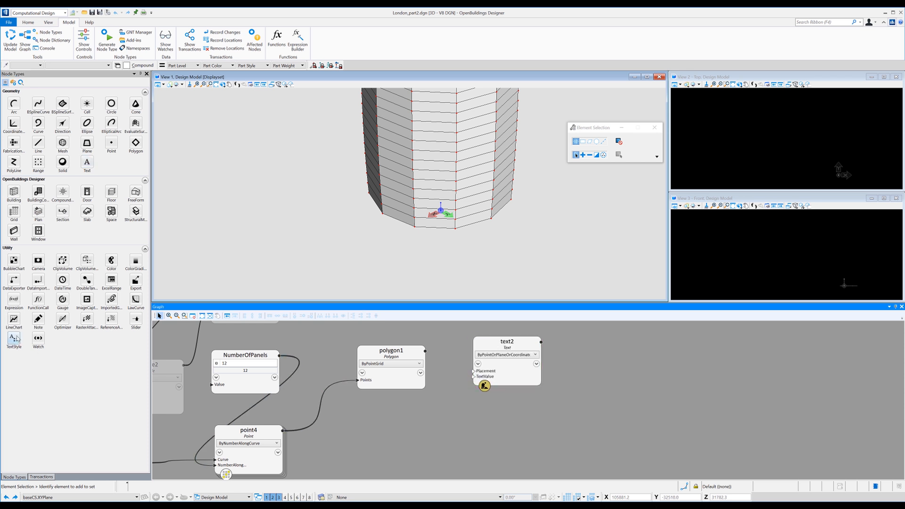
click(487, 403)
drag(488, 404, 502, 407)
mouse_move(483, 433)
click(523, 432)
text(500)
key(Return)
click(518, 437)
text(500)
click(573, 406)
click(502, 408)
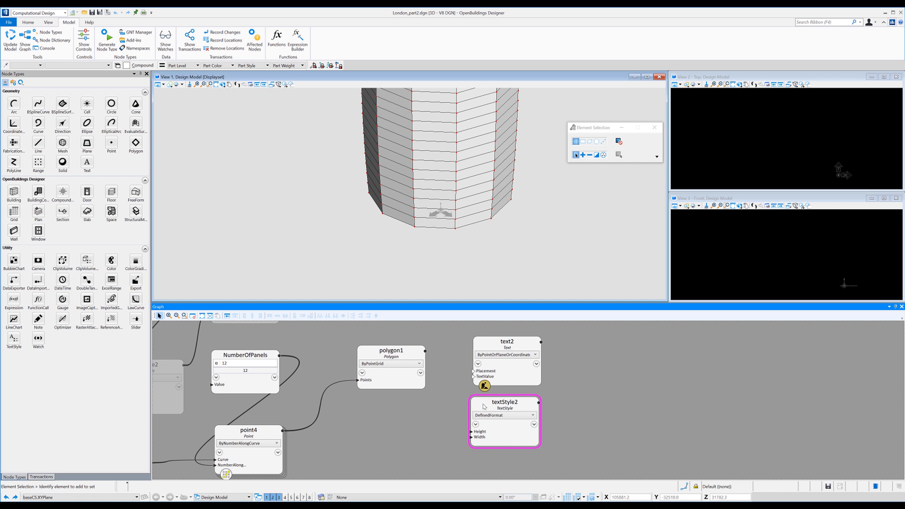
drag(485, 406, 490, 409)
Switch the Text node's technique to ByFunction.
click(503, 356)
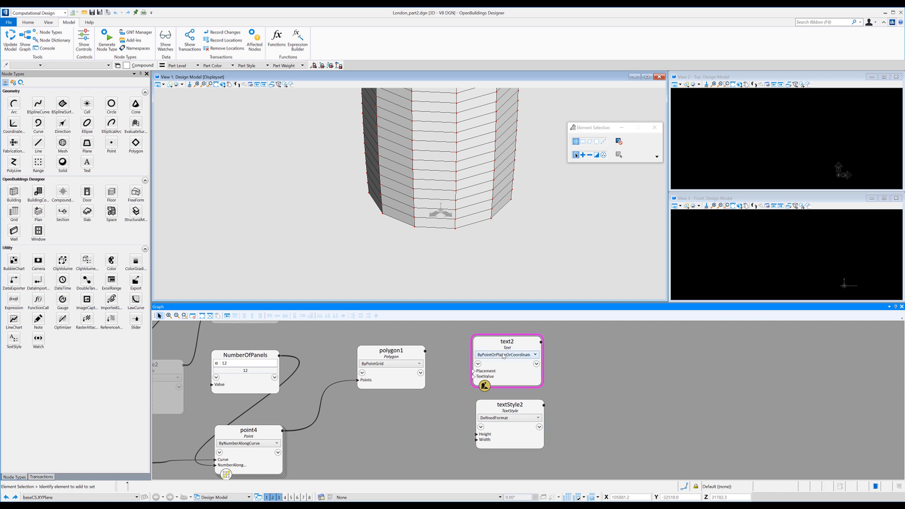
click(504, 355)
click(500, 383)
click(609, 380)
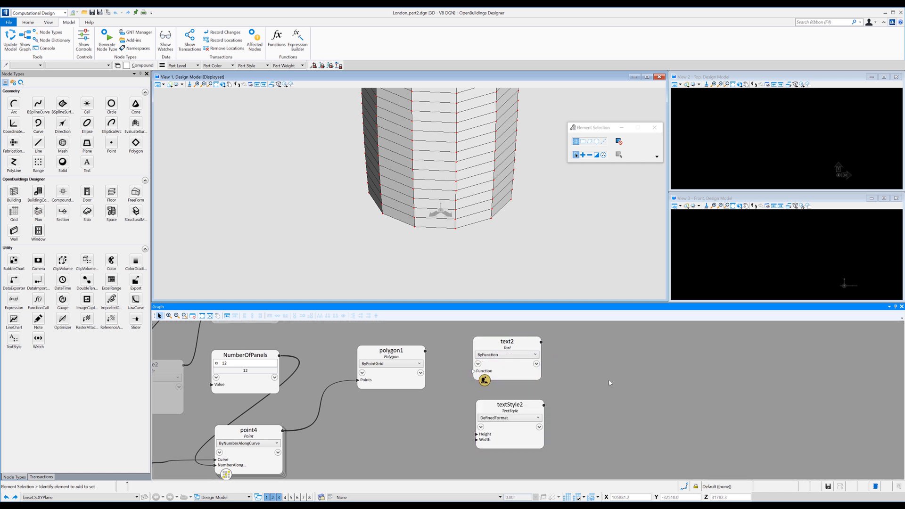
drag(489, 348, 493, 349)
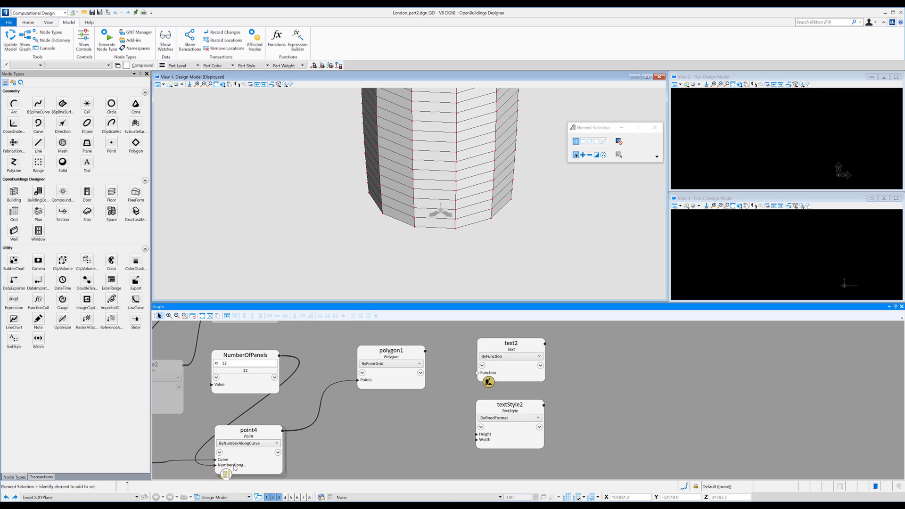
Copy the whole function from the Notepad file "label Verticies of Polygon.txt" into the Text node's Function input and move the node up.
key(alt+Tab)
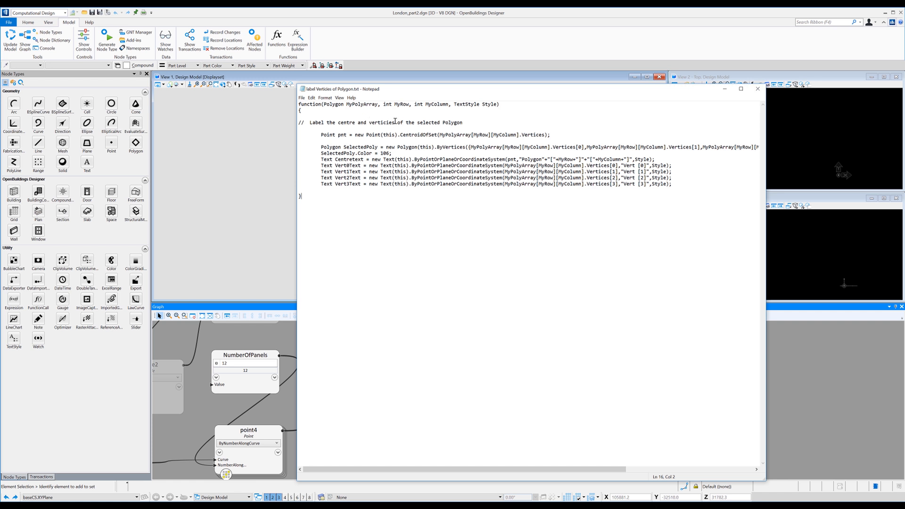
drag(341, 206, 299, 104)
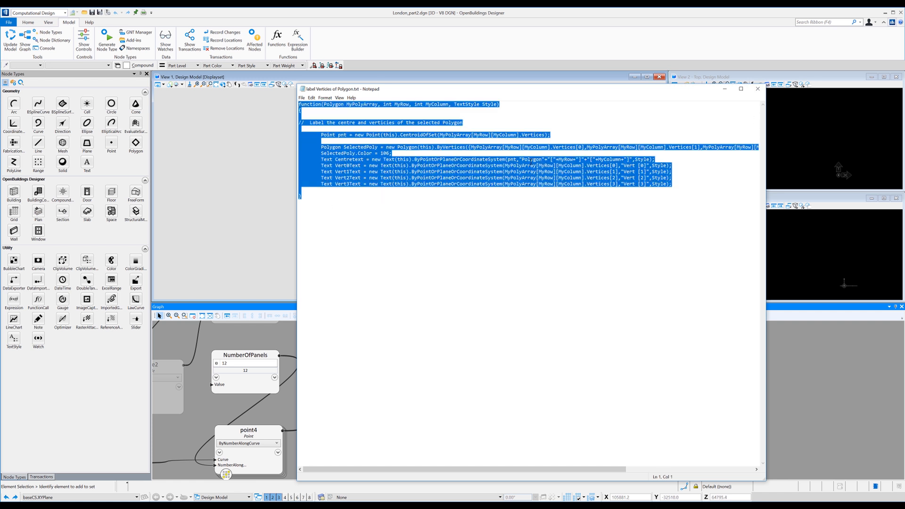
click(513, 50)
double_click(500, 377)
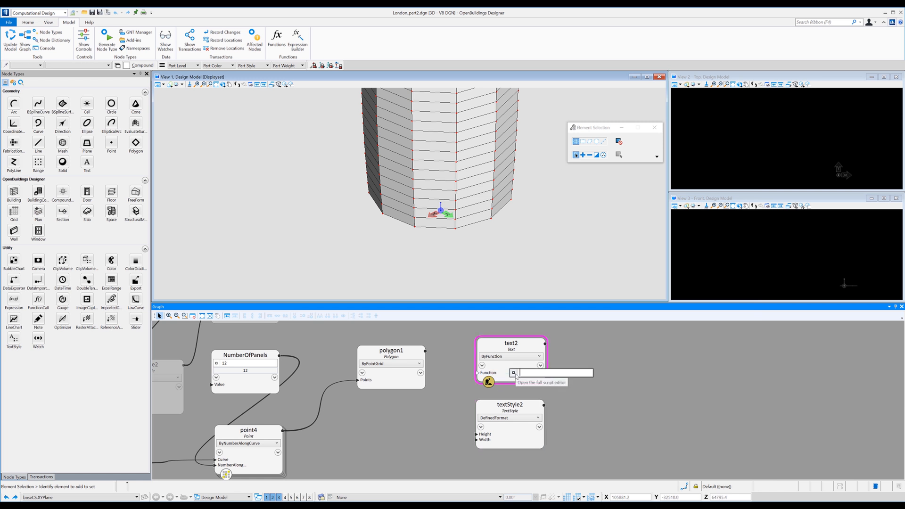
key(Return)
drag(492, 345, 491, 330)
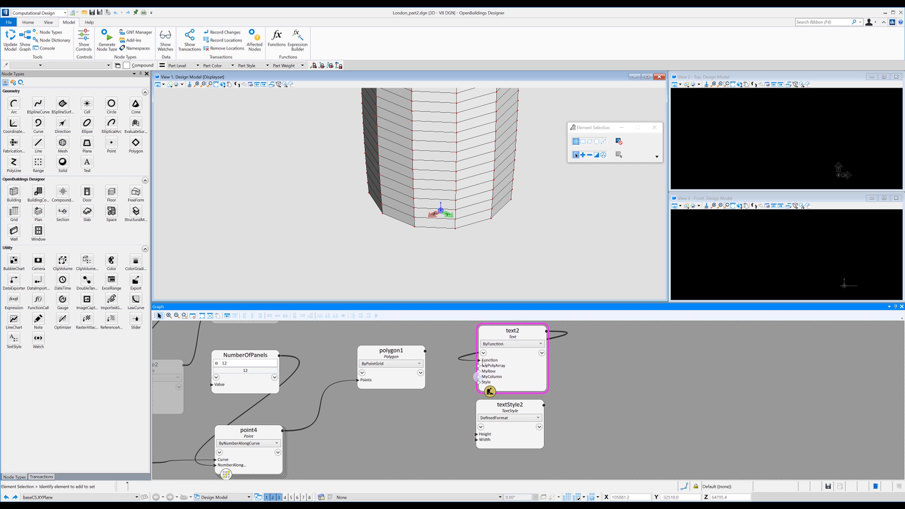
Set the Text node's MyRow input to 5 and its MyColumn input to 0.
double_click(488, 371)
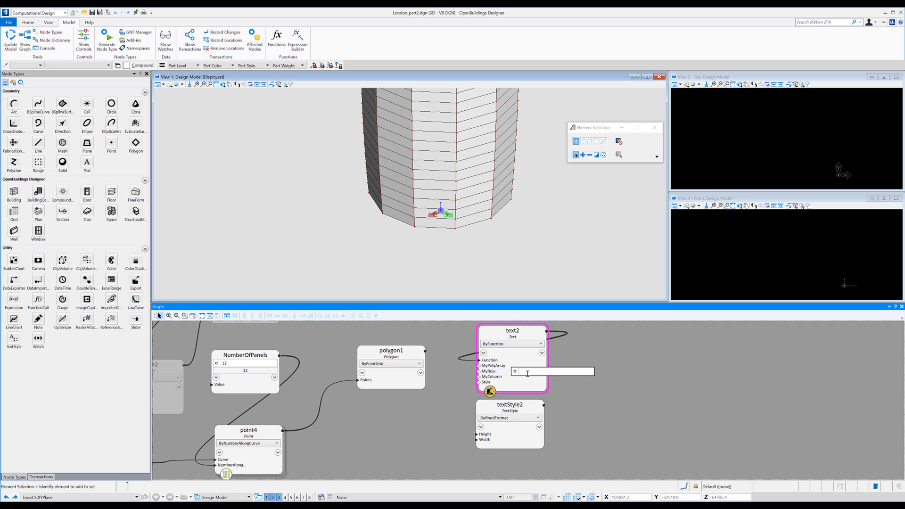
text(1)
click(506, 380)
double_click(504, 378)
text(1)
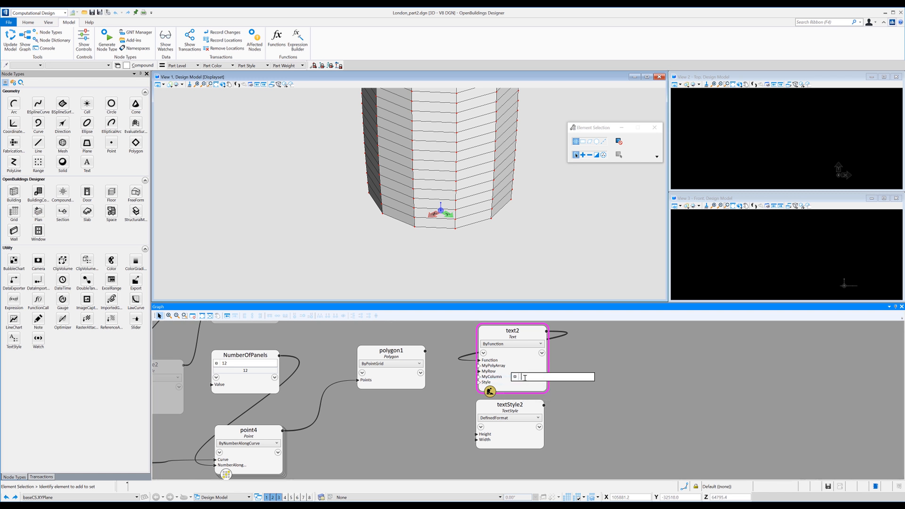
Wire the text style node to the Text node's Style input and polygon1 to its MyPolyArray input.
click(504, 388)
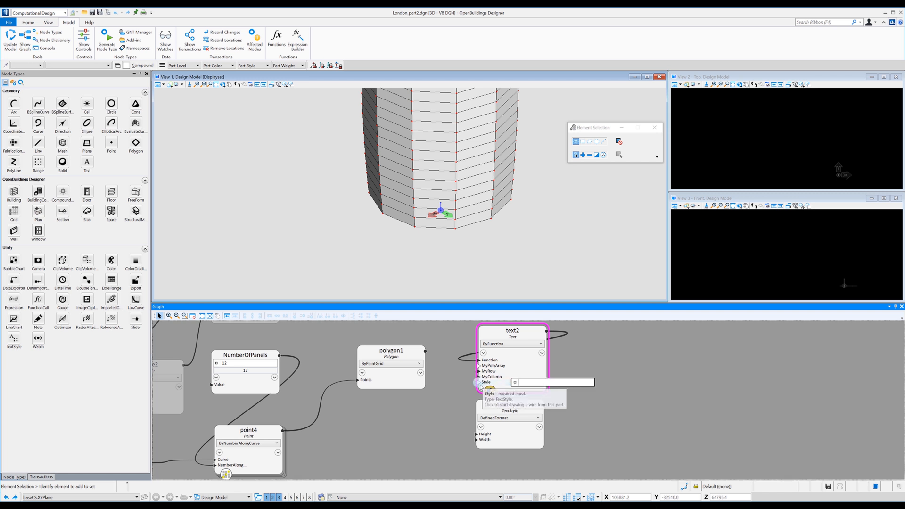
drag(484, 383, 537, 406)
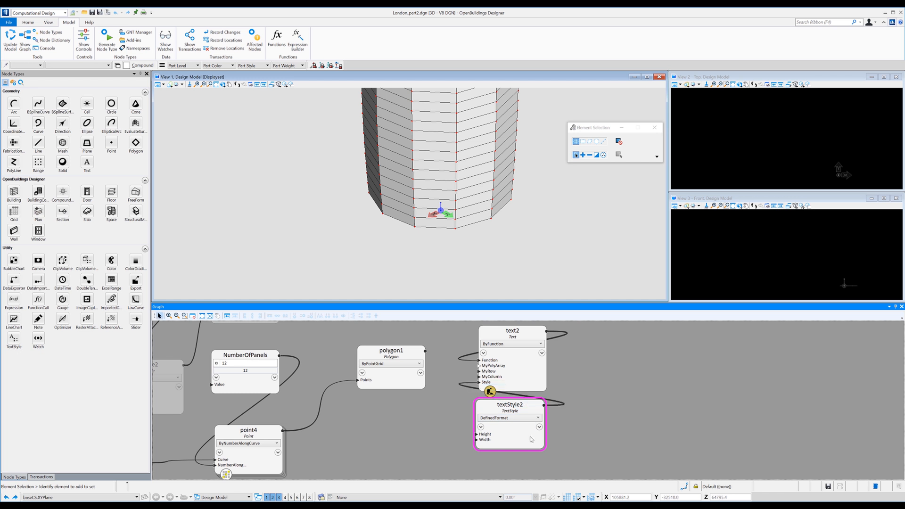
click(425, 351)
click(495, 422)
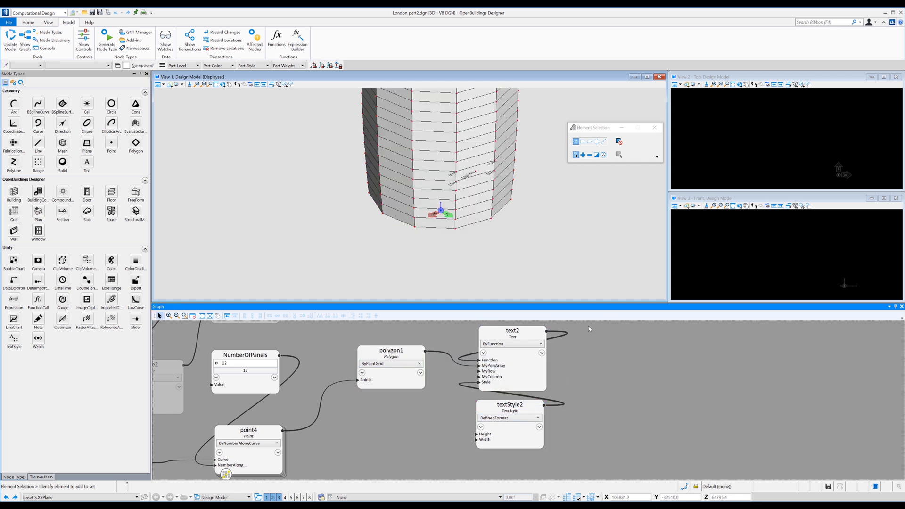
Replace the Text node's Color property under General Inputs with null.
scroll(480, 171, up, 5)
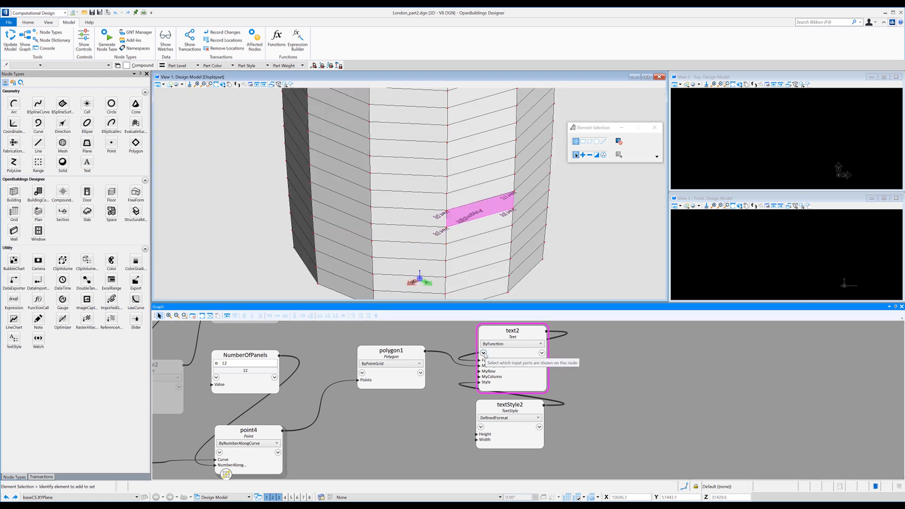
click(484, 353)
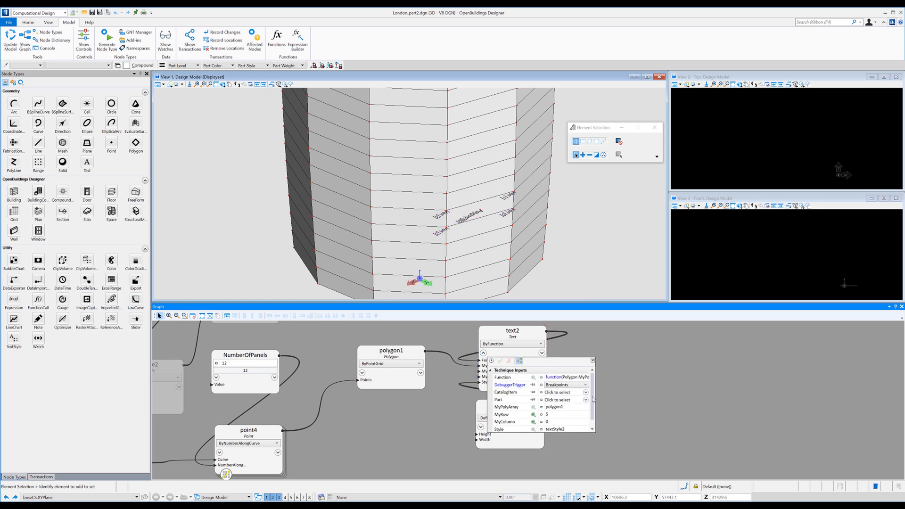
scroll(593, 399, down, 1)
click(490, 428)
scroll(570, 391, down, 4)
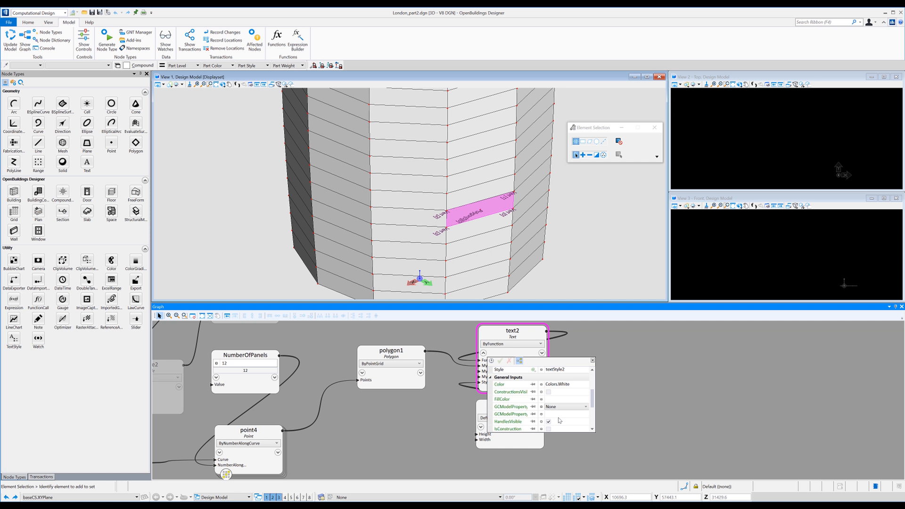
click(575, 384)
key(BackSpace)
key(BackSpace)
key(BackSpace)
key(BackSpace)
key(BackSpace)
key(BackSpace)
key(BackSpace)
key(BackSpace)
key(BackSpace)
key(BackSpace)
key(BackSpace)
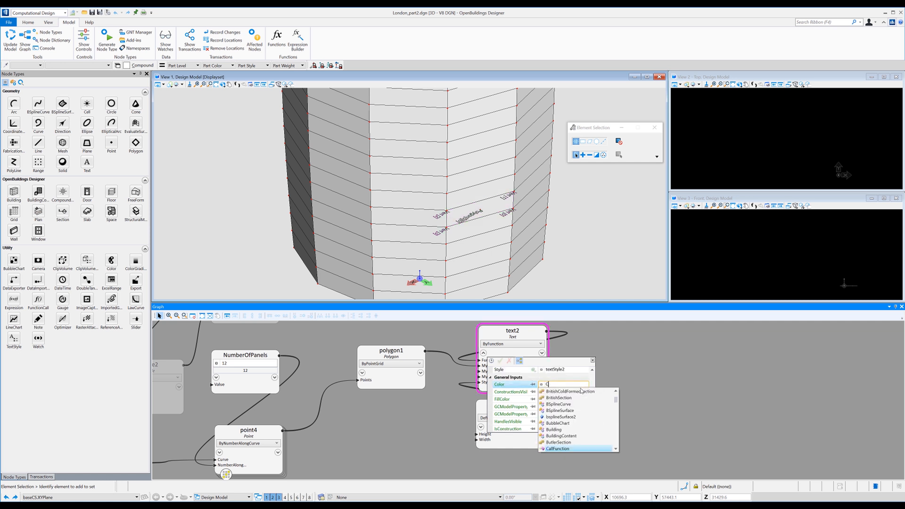
key(BackSpace)
text(null)
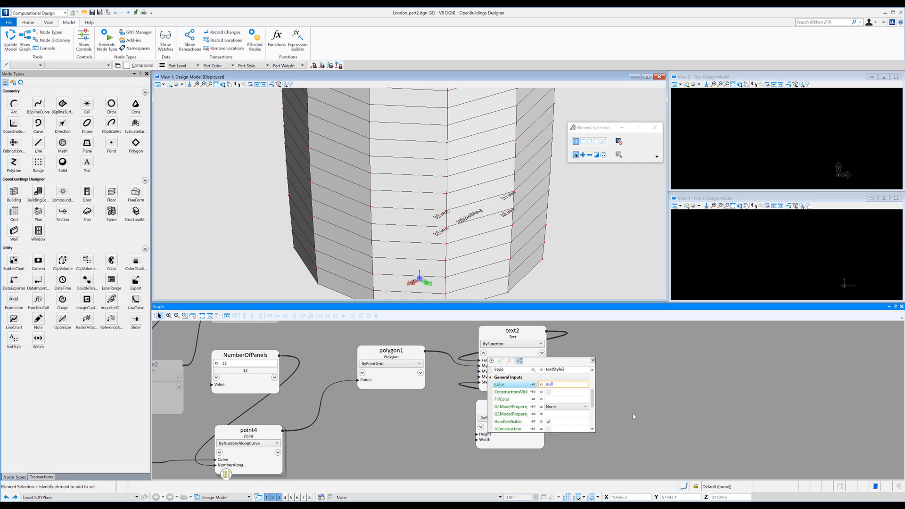
click(592, 361)
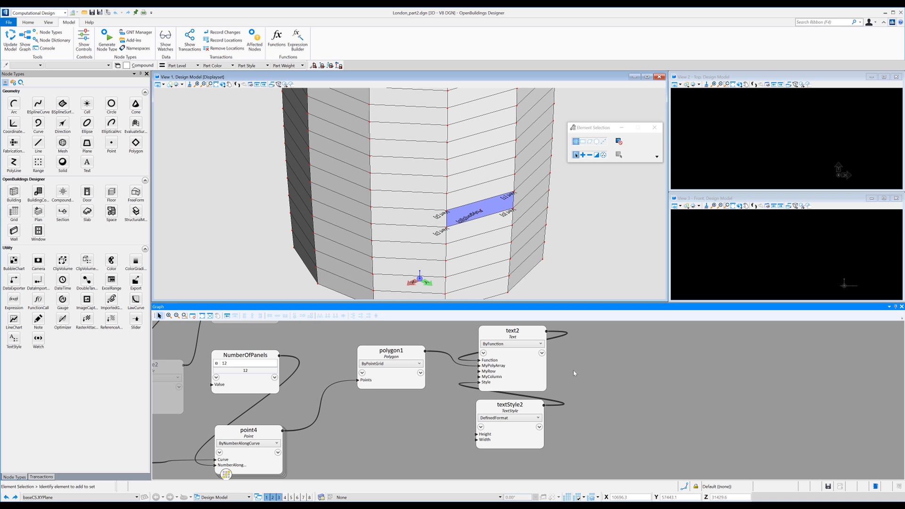
Review the SelectedPoly.Color line of the Text node's function in the full script editor and close the editor.
click(502, 361)
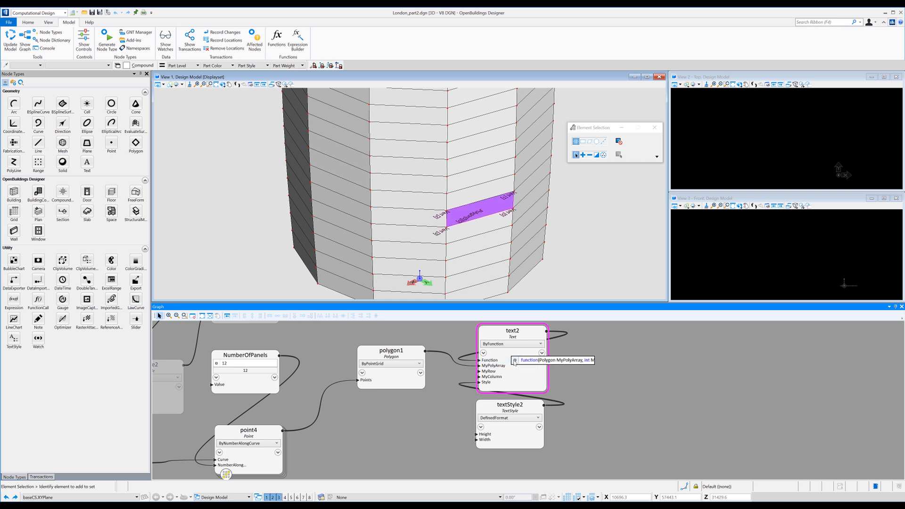
click(515, 361)
click(515, 365)
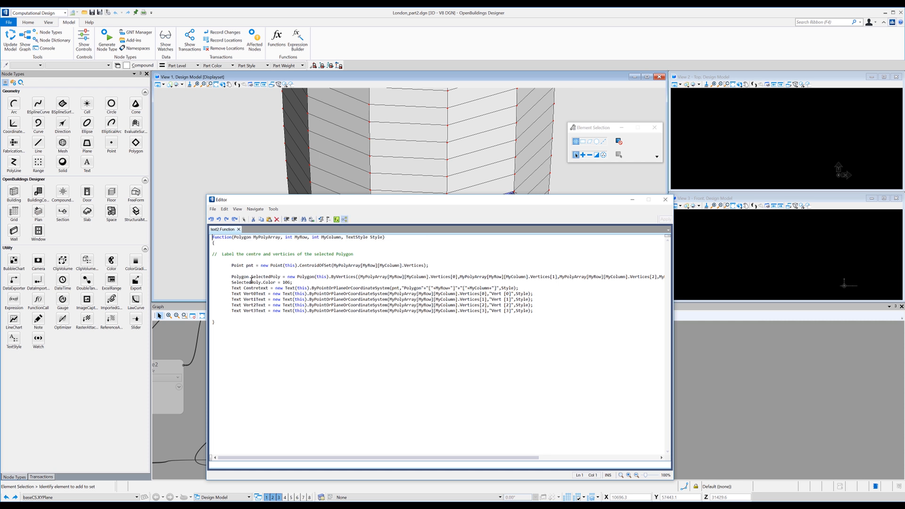
drag(252, 283, 294, 283)
click(296, 283)
click(665, 199)
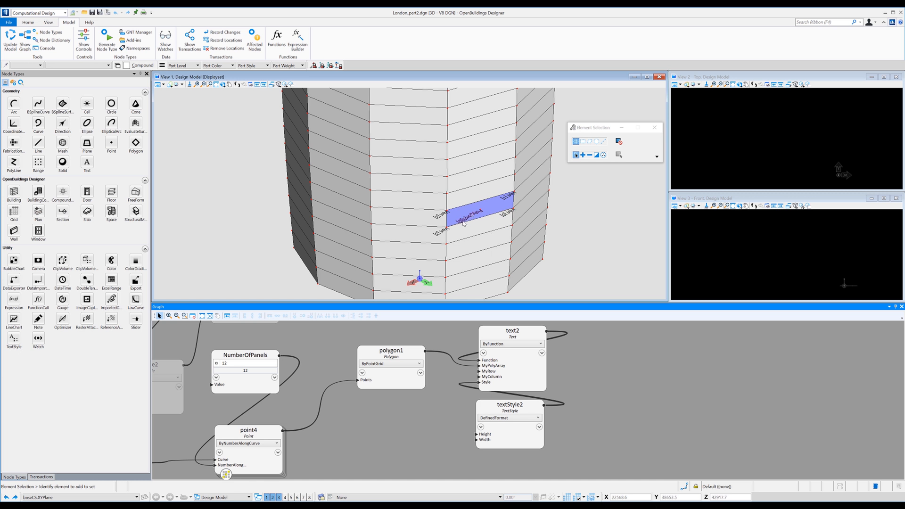
Try the Text node's MyColumn input at 1 and 10, and return it to 0.
click(498, 381)
text(1)
key(Return)
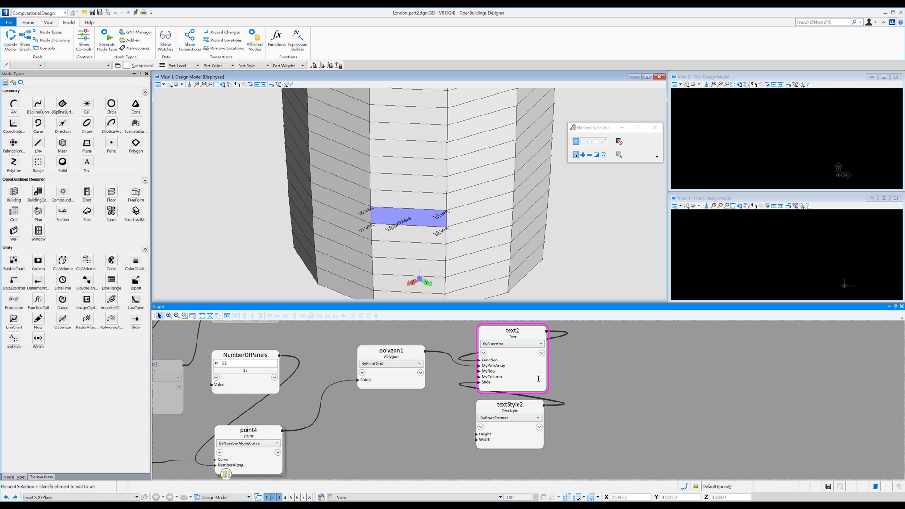
click(505, 377)
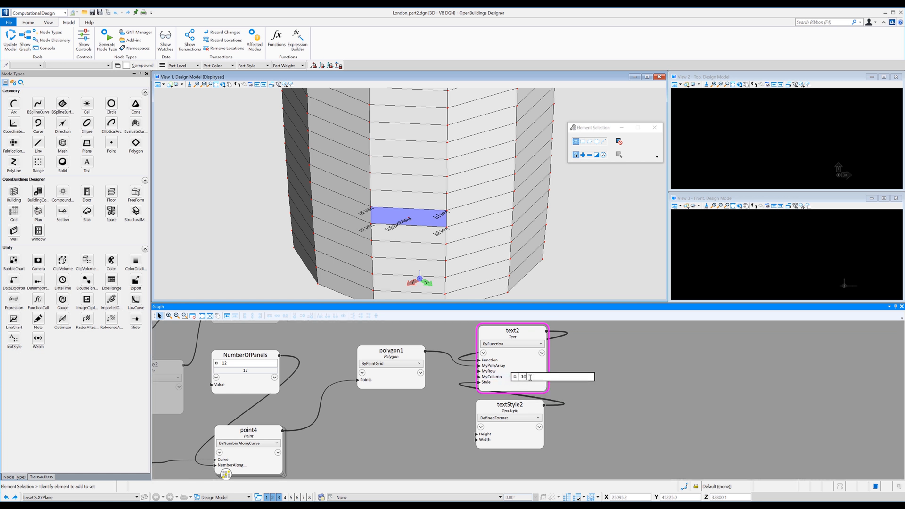
key(Return)
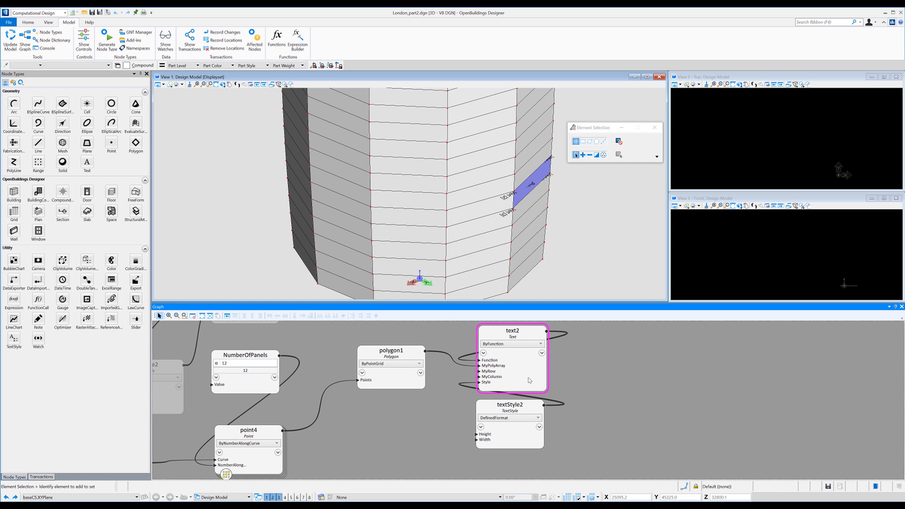
click(497, 379)
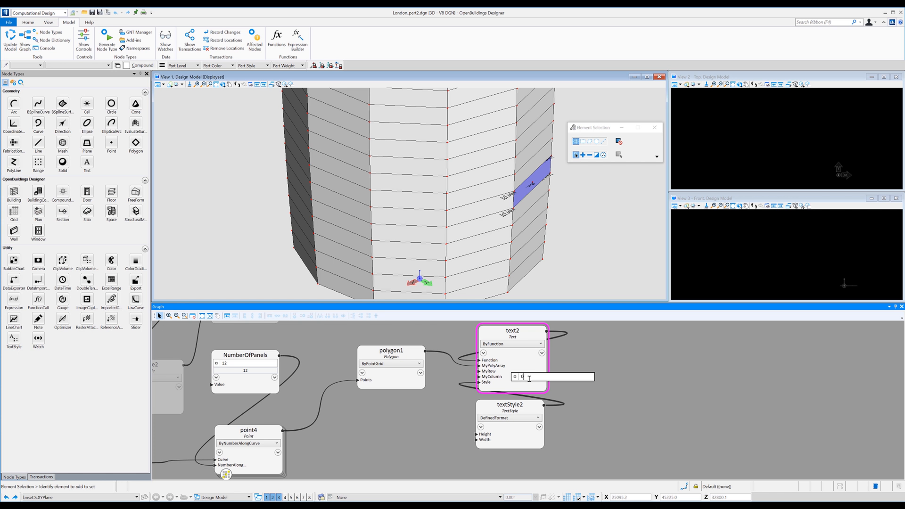
key(Return)
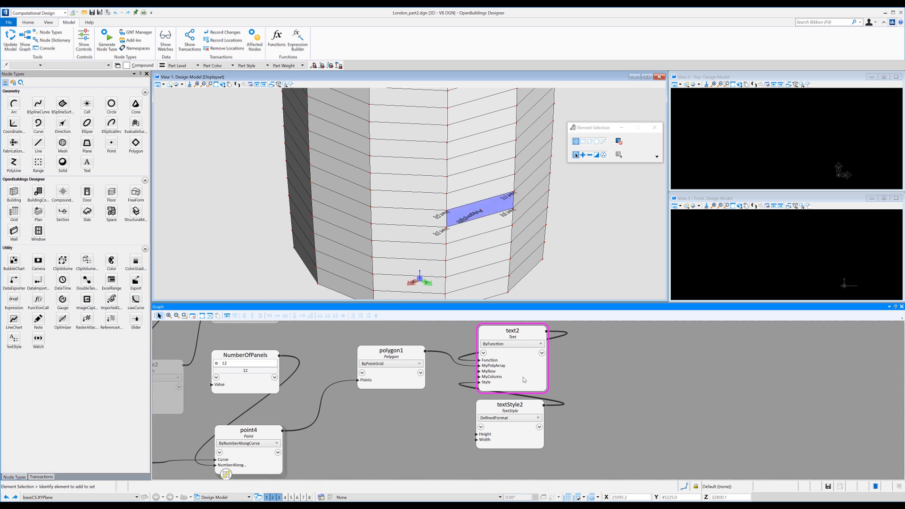
Change the Text node's MyRow input to label a panel in a higher row, and deselect the node.
click(495, 371)
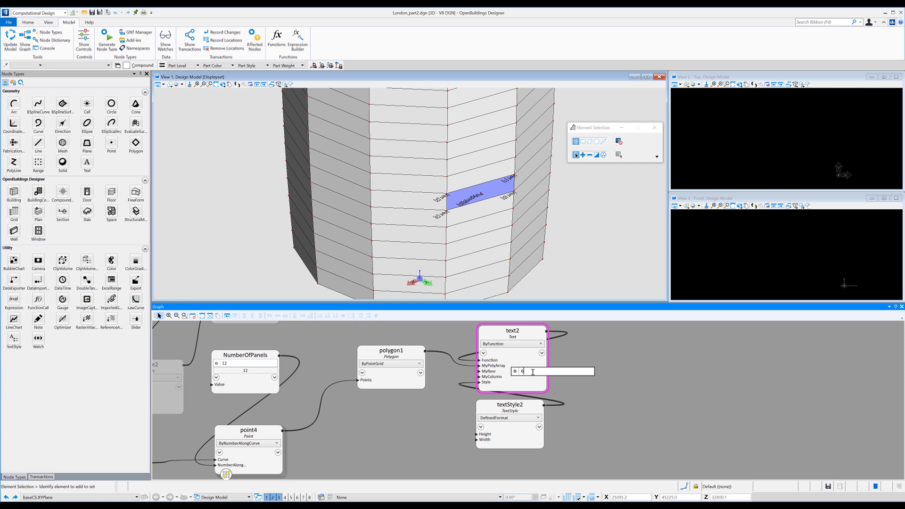
key(Return)
click(582, 361)
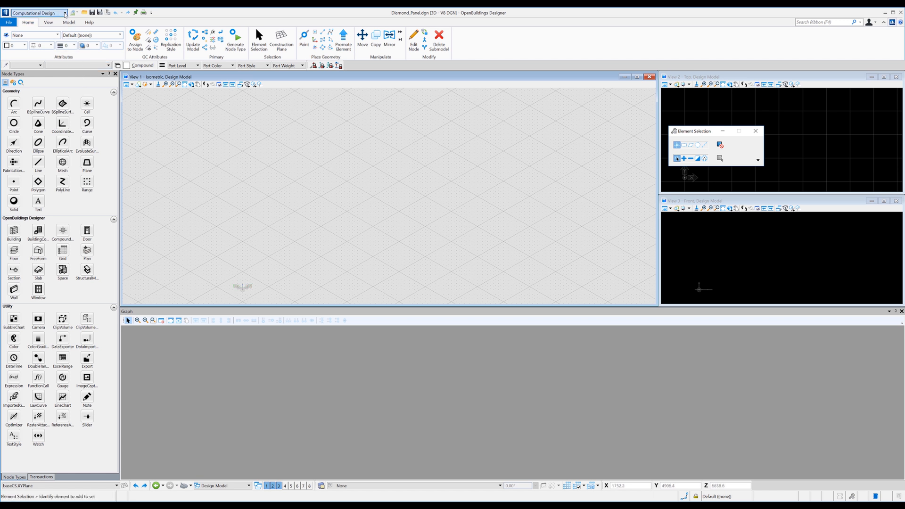
Create the base coordinate system in Design Model, maximize the Front view, and place a point on the X axis just right of the origin.
click(304, 38)
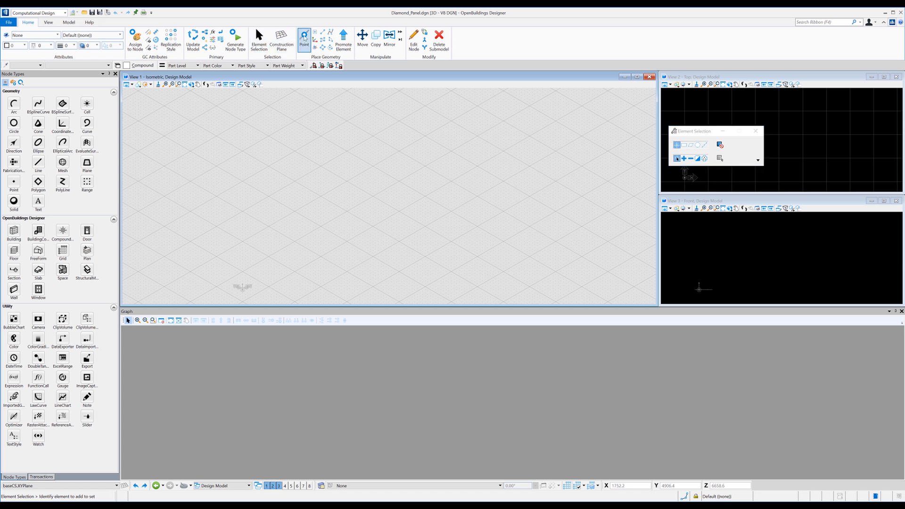
click(474, 288)
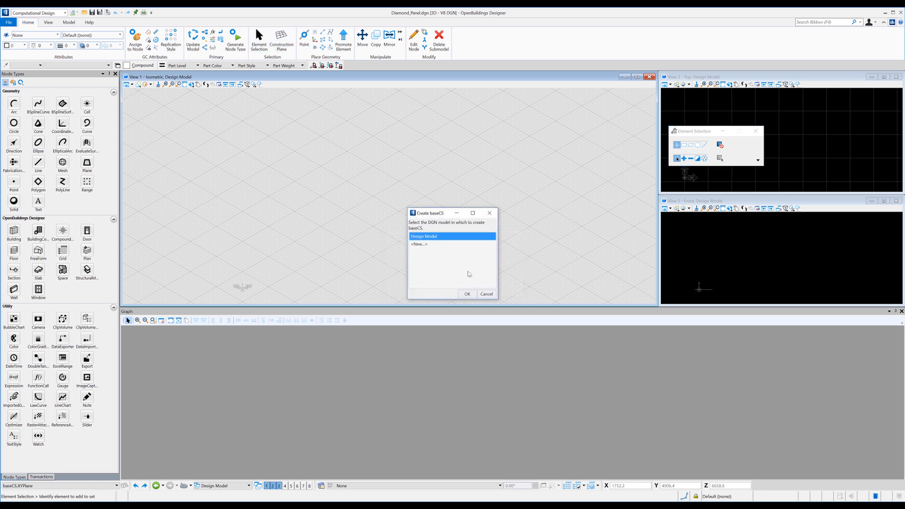
click(467, 295)
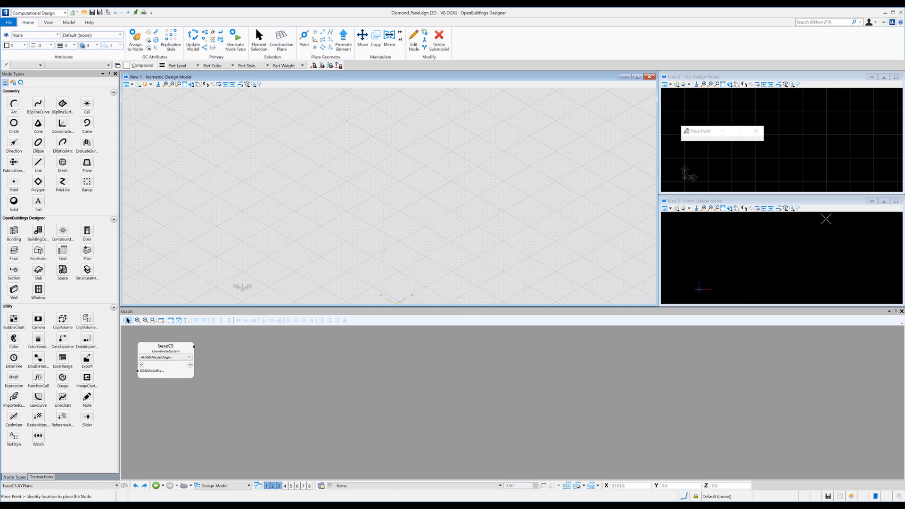
click(885, 202)
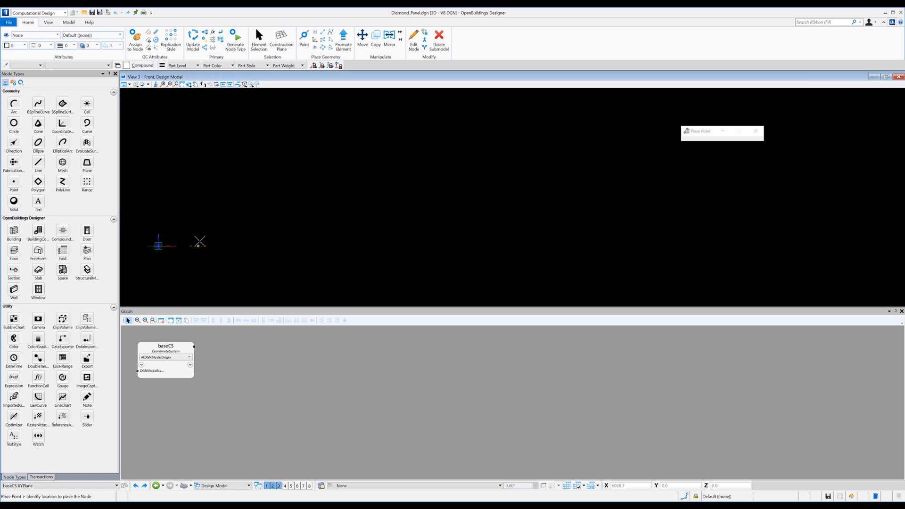
click(193, 245)
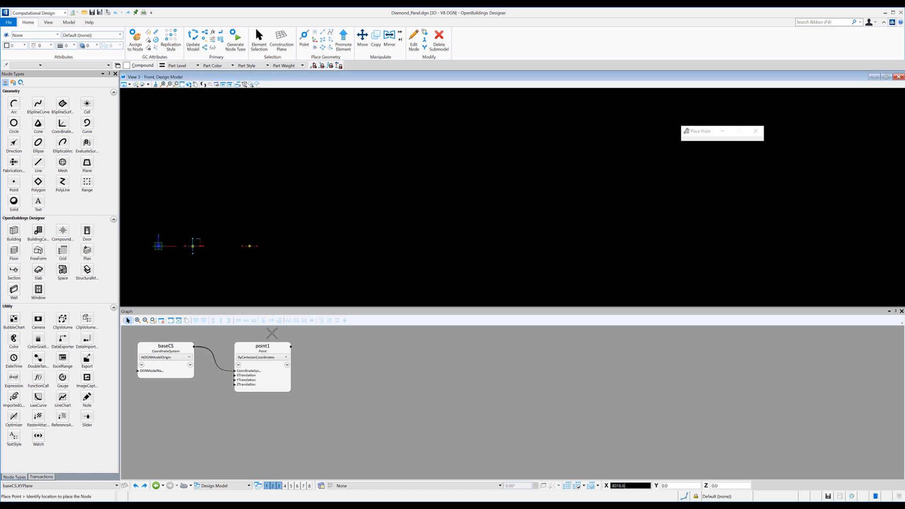
Move the point1 node closer to baseCS in the graph and set its XTranslation to 3000.
click(230, 349)
drag(230, 350, 232, 352)
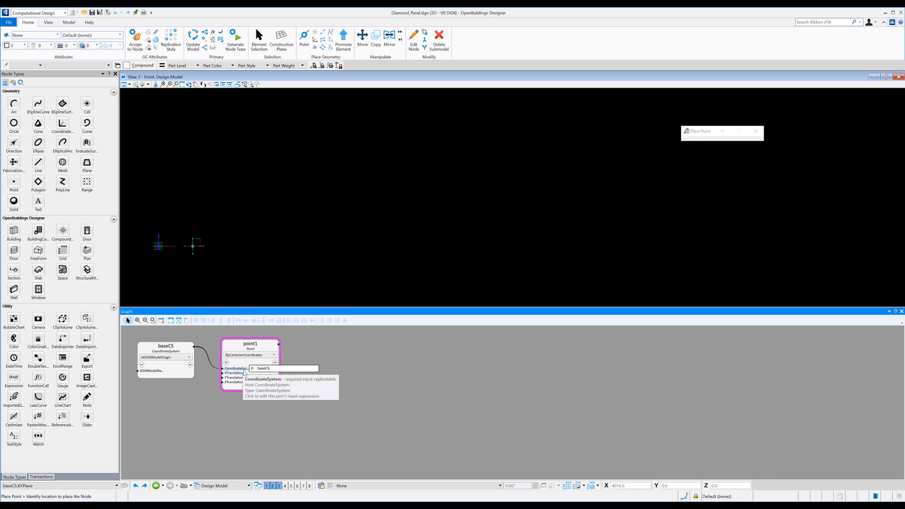
mouse_move(244, 373)
drag(306, 373, 255, 375)
text(300)
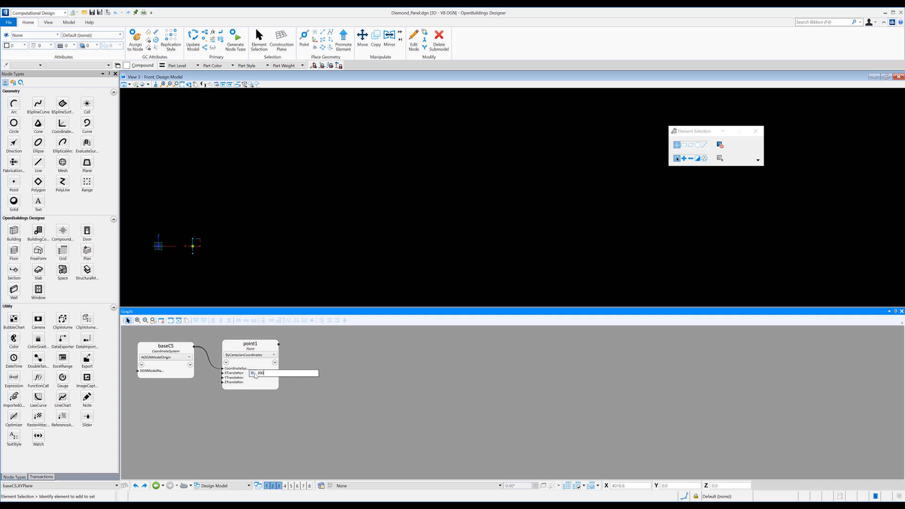
text(0)
key(Return)
mouse_move(255, 381)
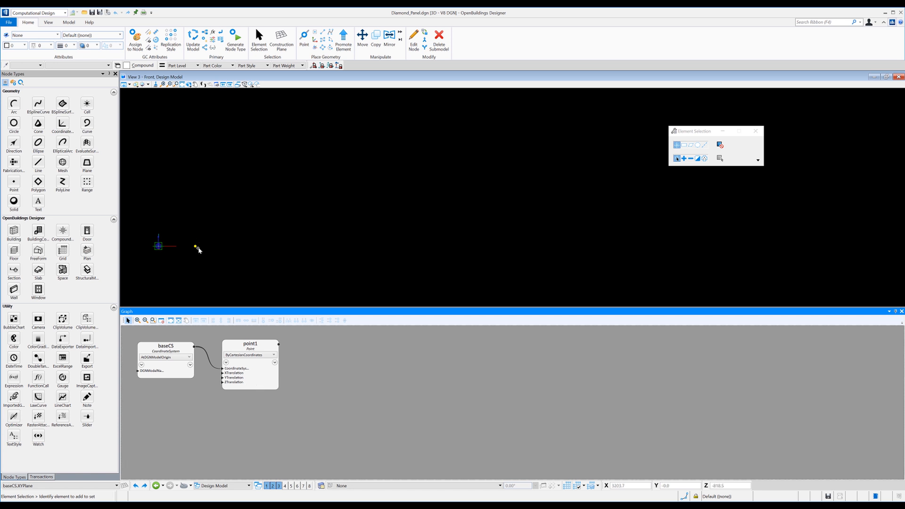
Copy the point1 node and paste it three times below the original in the graph.
right_click(234, 348)
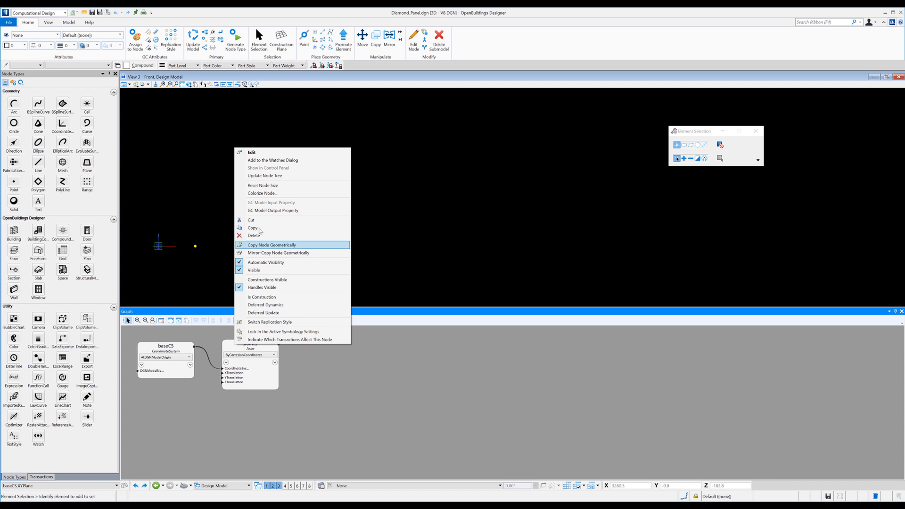
click(252, 228)
right_click(247, 405)
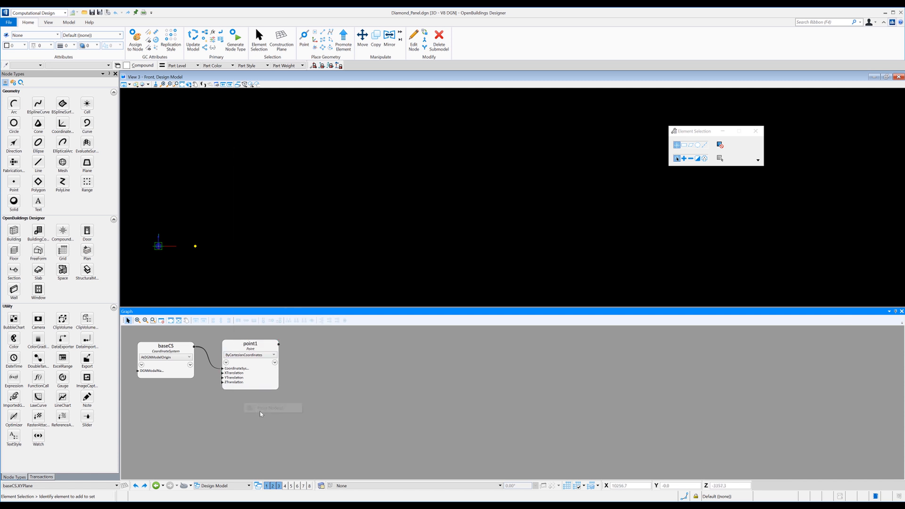
click(262, 410)
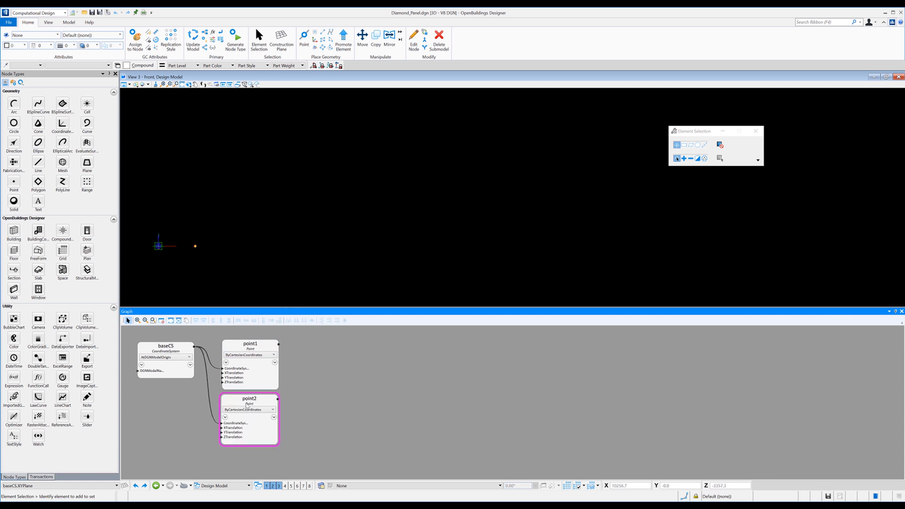
right_click(302, 399)
click(320, 402)
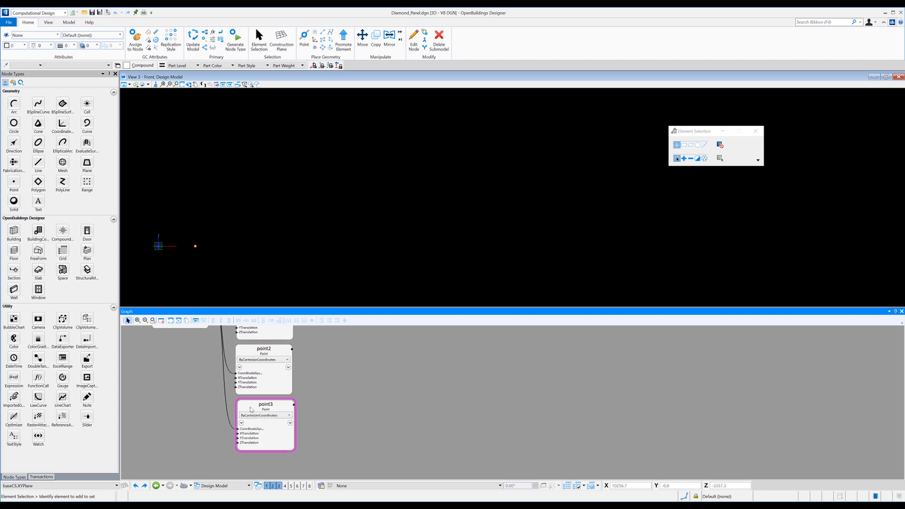
right_click(320, 404)
click(343, 408)
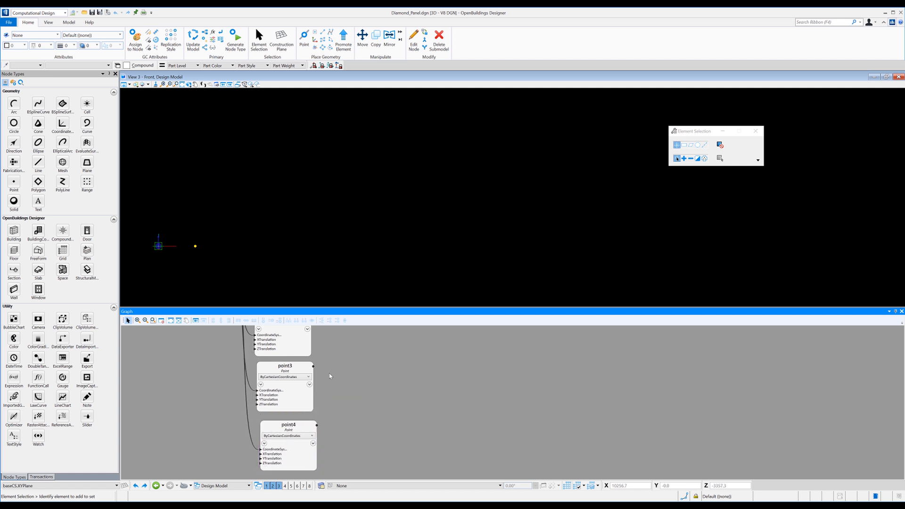
Set the ZTranslation of the point2 node to 3000.
middle_drag(369, 392, 390, 472)
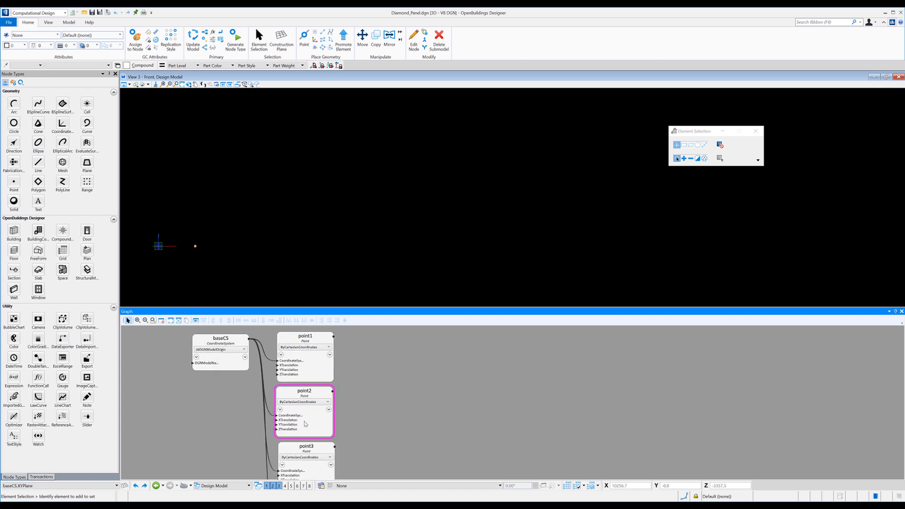
mouse_move(302, 422)
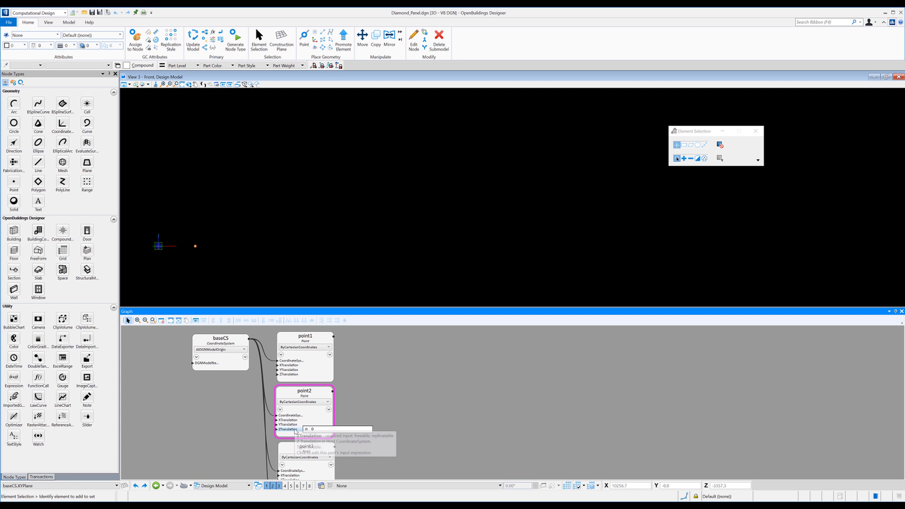
click(305, 429)
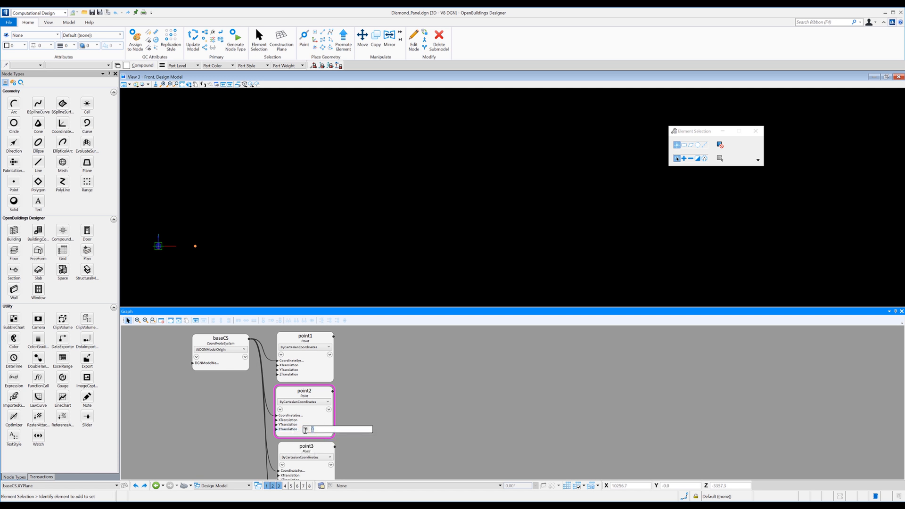
text(3000)
key(Return)
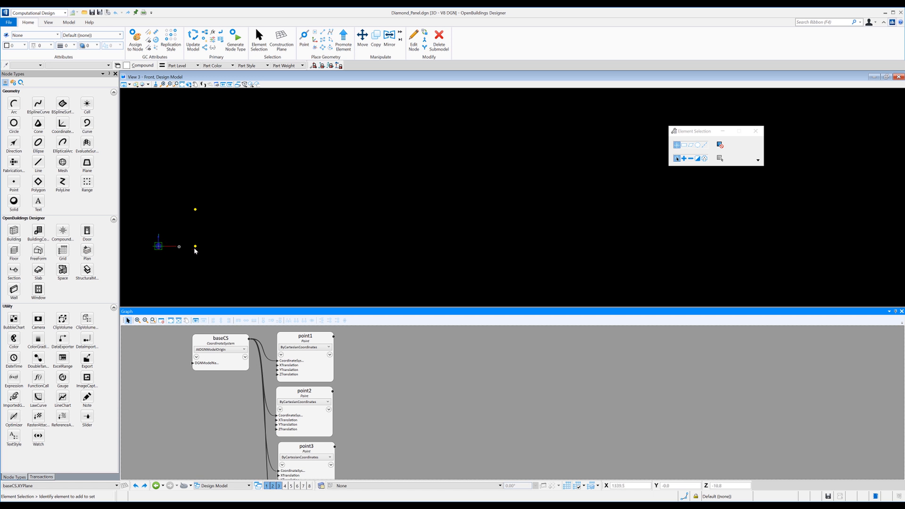
Set the point3 node's ZTranslation to 3000 and its XTranslation to 1500.
middle_drag(346, 398, 330, 362)
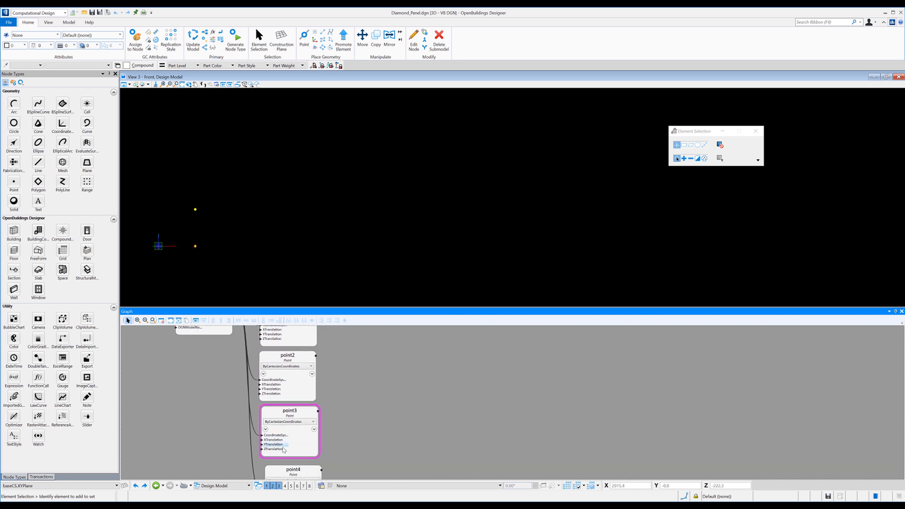
mouse_move(285, 449)
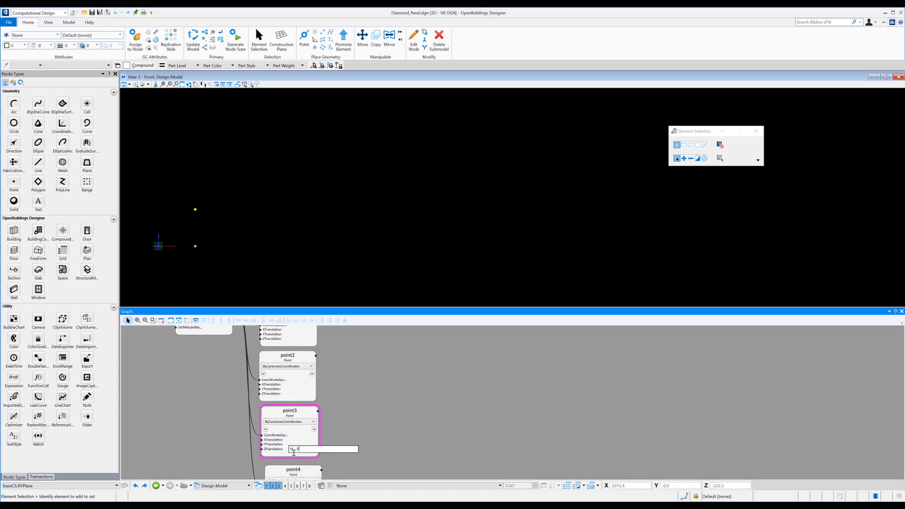
key(Return)
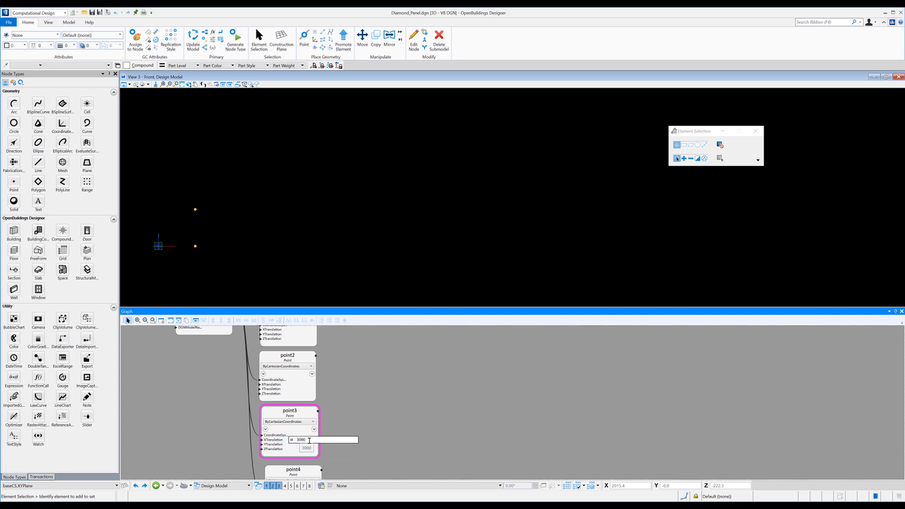
text(1500)
key(Return)
Set the XTranslation of the point4 node to 1500.
middle_drag(350, 421, 339, 361)
mouse_move(289, 445)
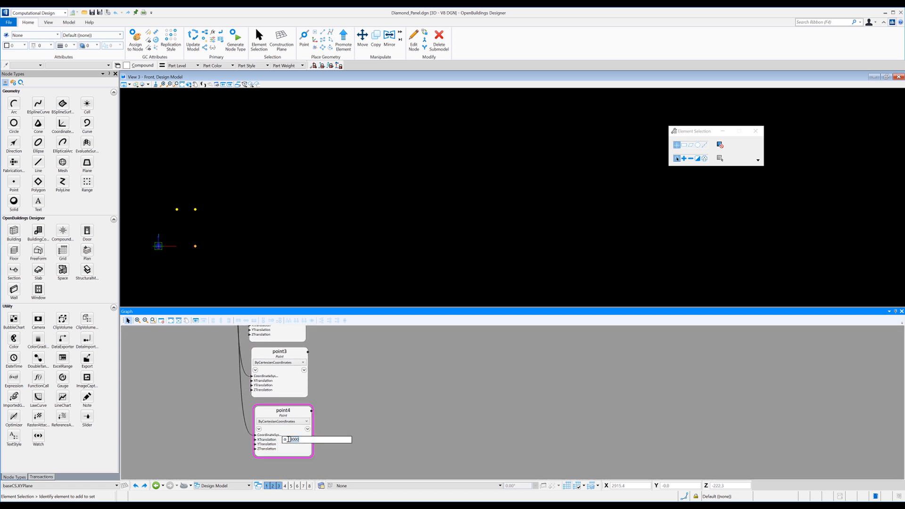
text(1500)
key(Return)
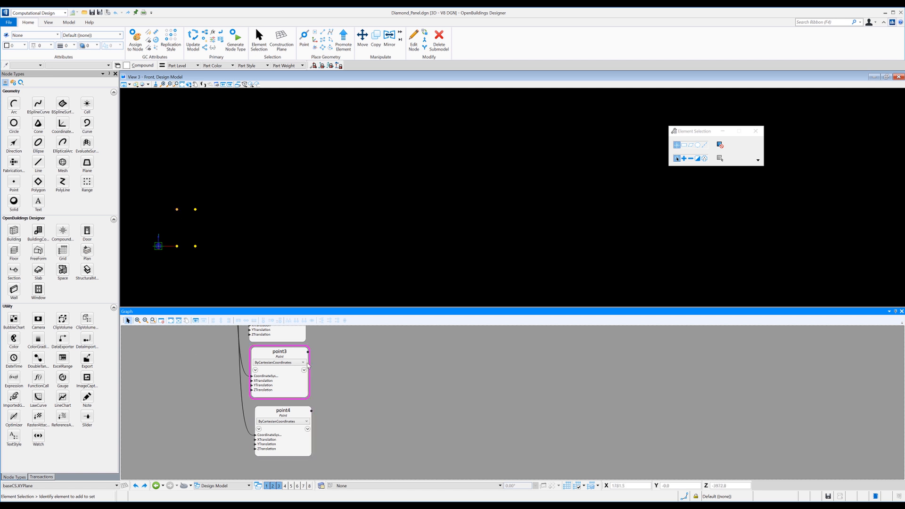
Add a Polygon node to the graph, to the right of the four point nodes.
scroll(332, 373, down, 3)
scroll(342, 392, up, 2)
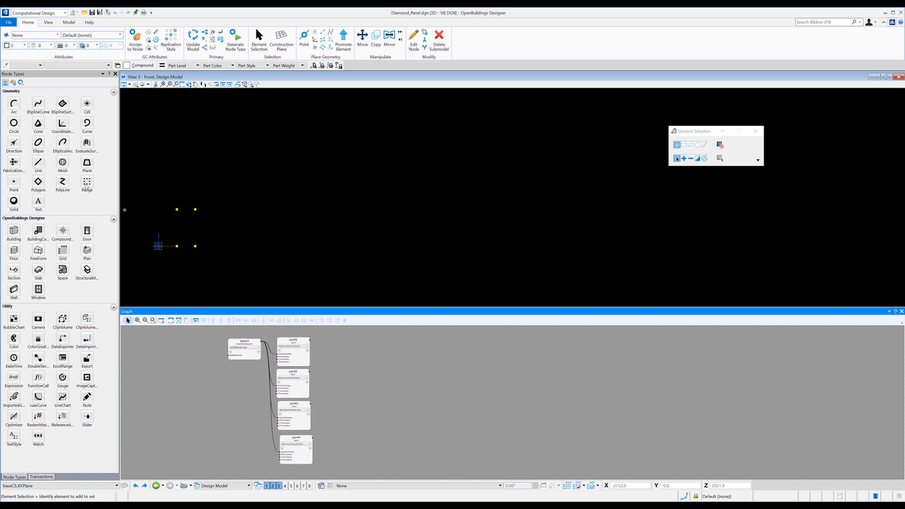
click(38, 182)
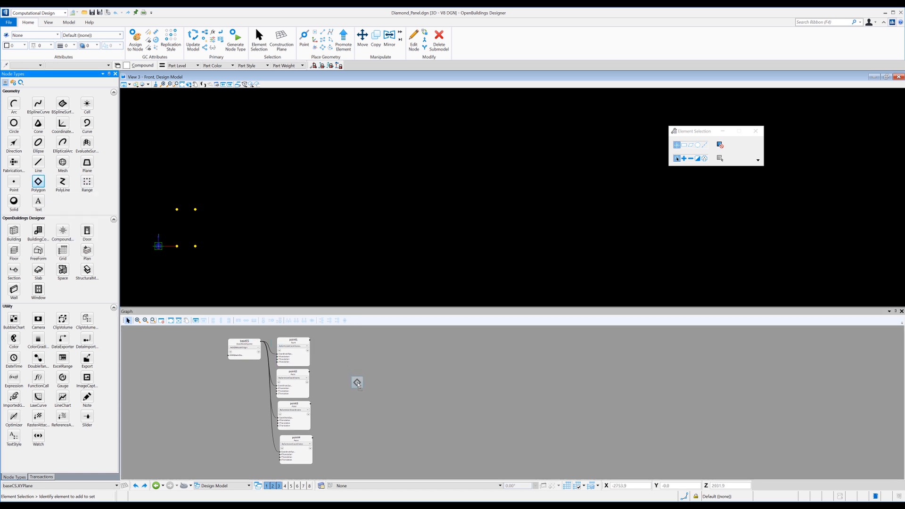
click(349, 380)
Set the polygon node's VertexPoints input to point1, point2, point3 and point4, and shift the node slightly down in the graph.
click(314, 353)
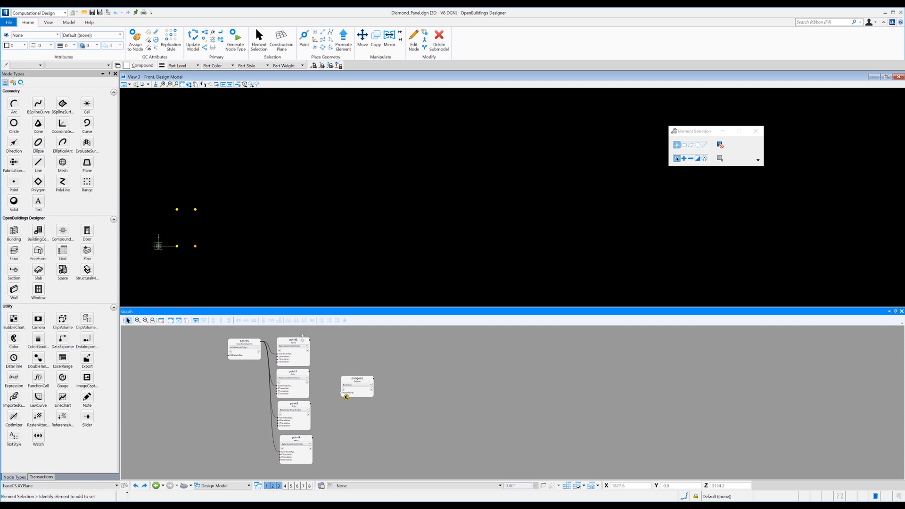
drag(309, 341, 342, 392)
mouse_move(350, 393)
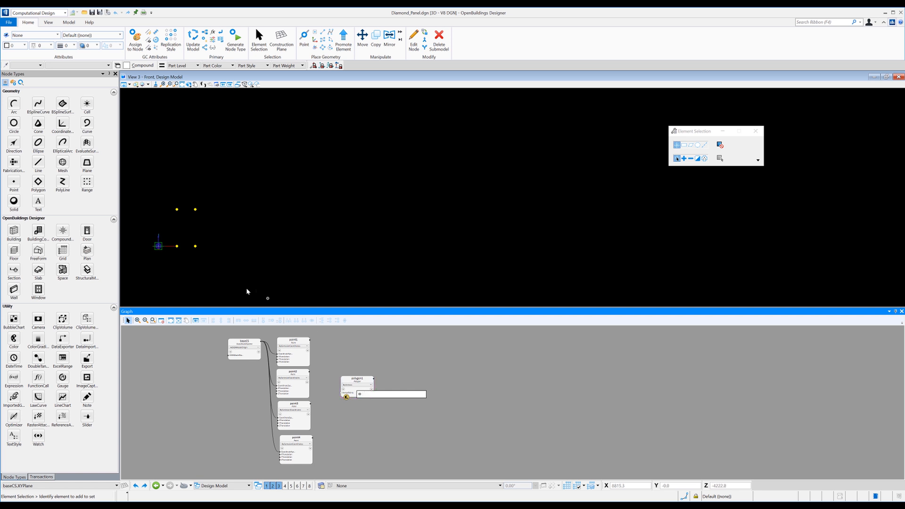
drag(239, 275, 174, 190)
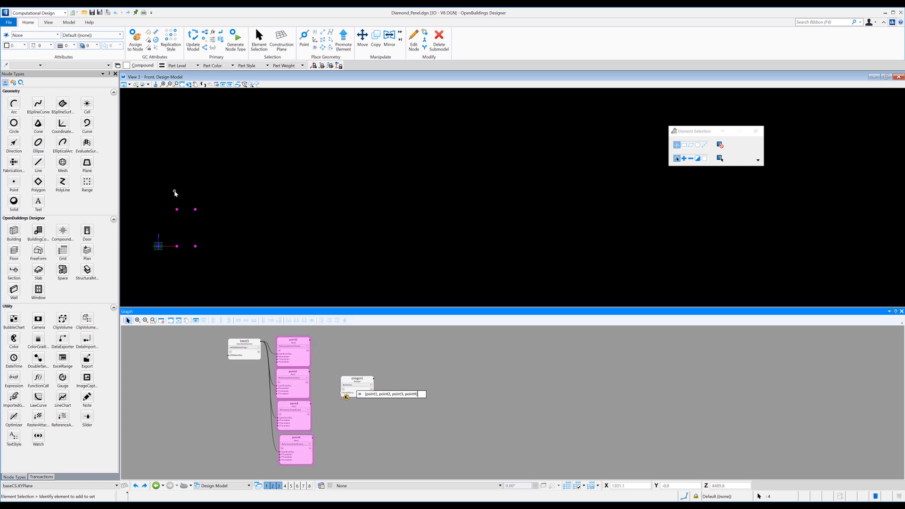
click(380, 375)
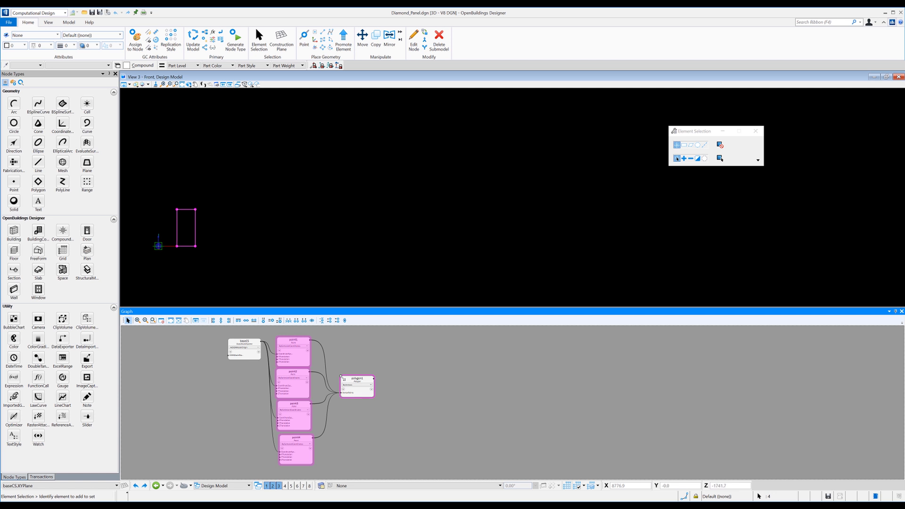
click(358, 412)
click(355, 391)
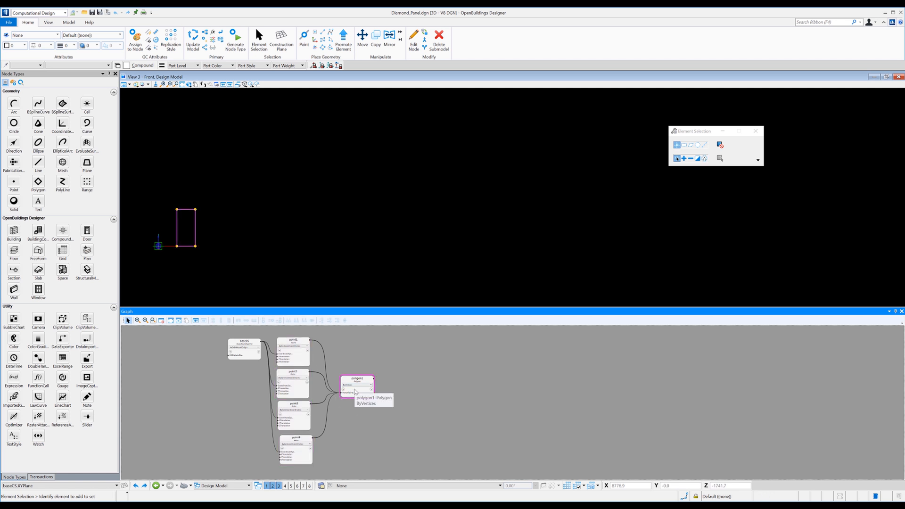
click(425, 374)
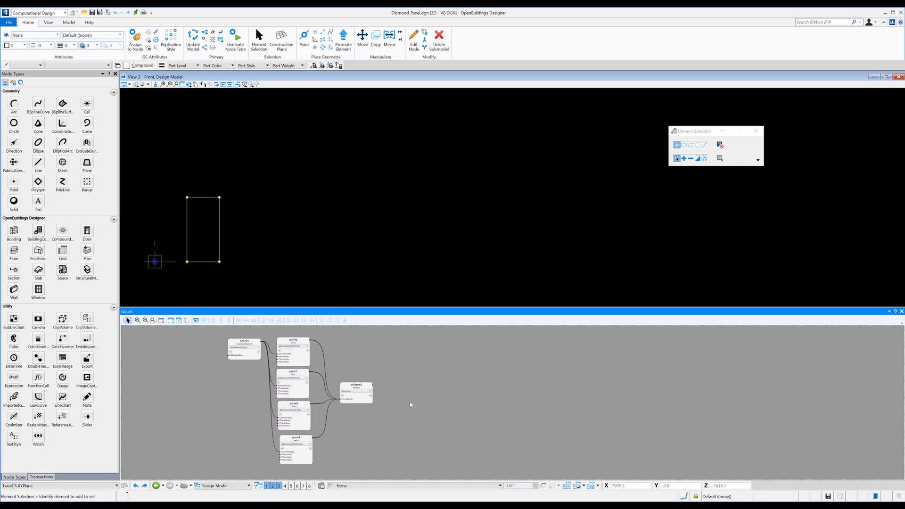
Colorize the polygon1 node blue and deselect it.
click(361, 400)
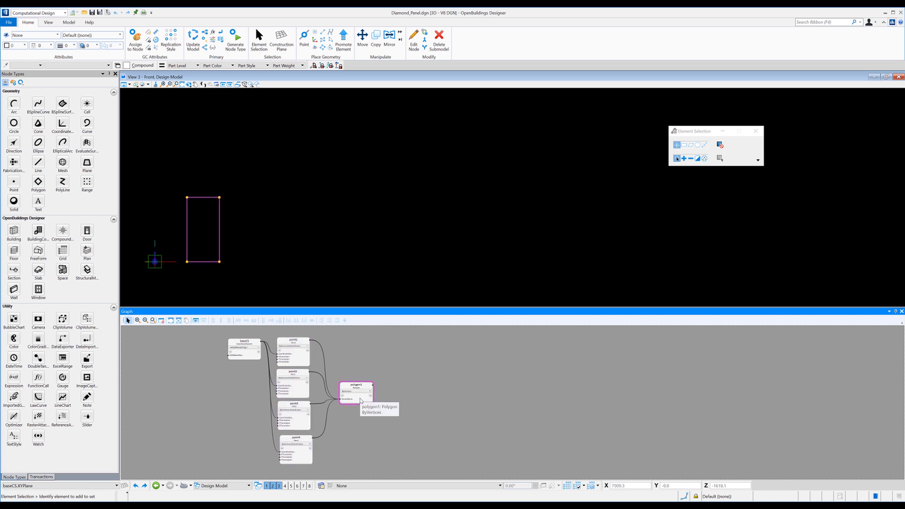
right_click(362, 401)
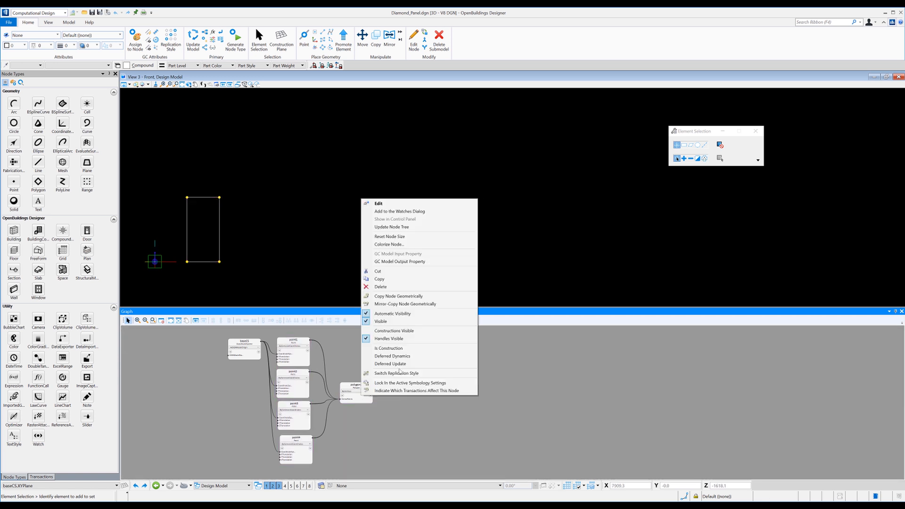
click(390, 244)
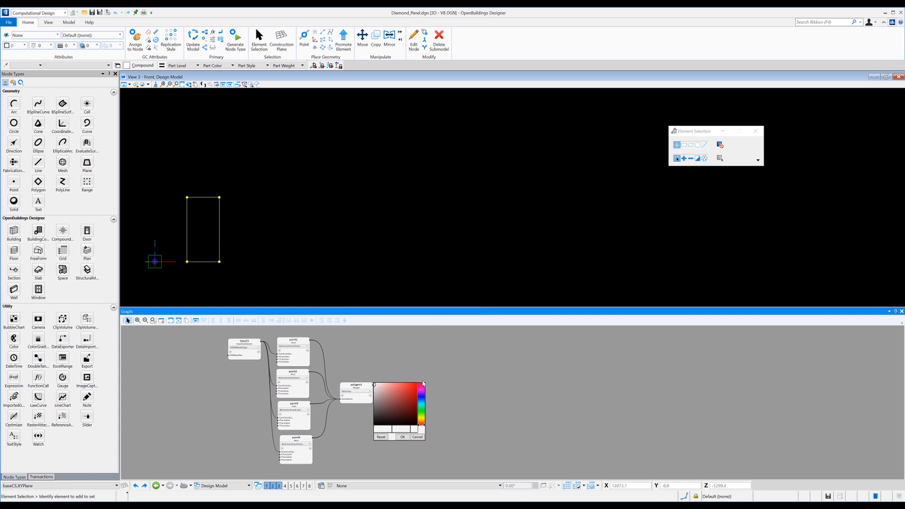
mouse_move(402, 392)
mouse_down()
mouse_move(387, 382)
mouse_move(425, 400)
mouse_move(396, 386)
mouse_up()
click(425, 401)
click(403, 436)
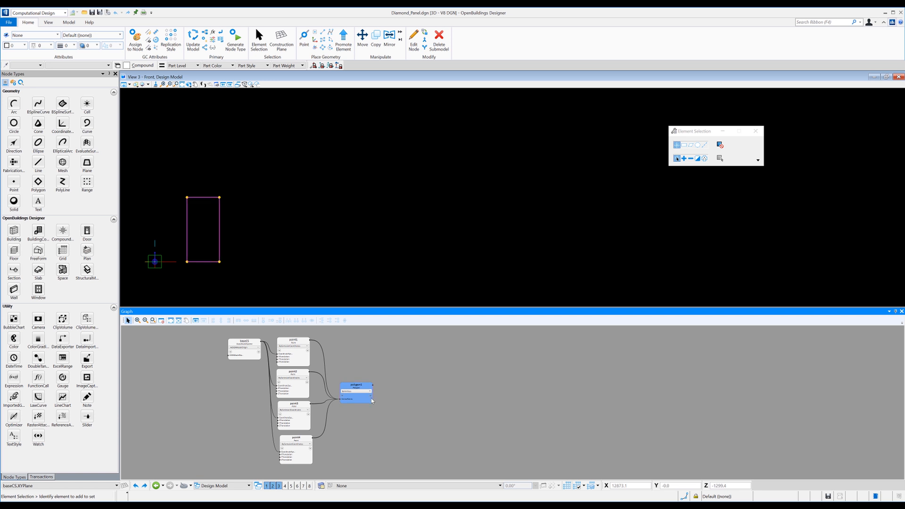
click(389, 405)
scroll(391, 396, up, 5)
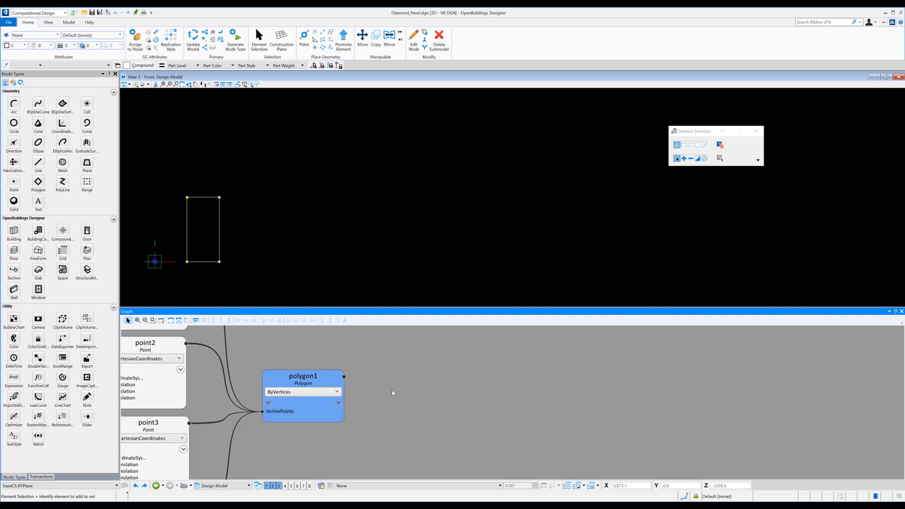
Add the polygon1 node to the Watches window and expand its property list.
middle_drag(387, 407, 386, 410)
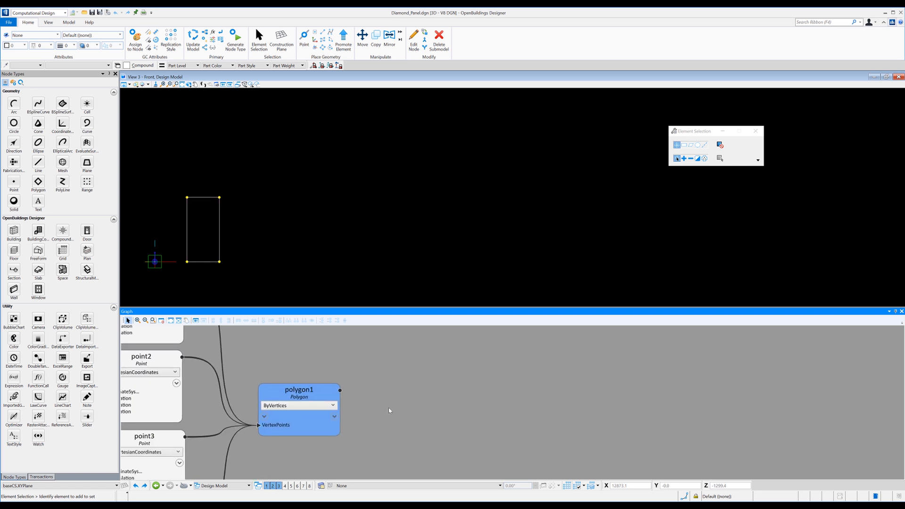
right_click(313, 418)
click(463, 344)
right_click(306, 417)
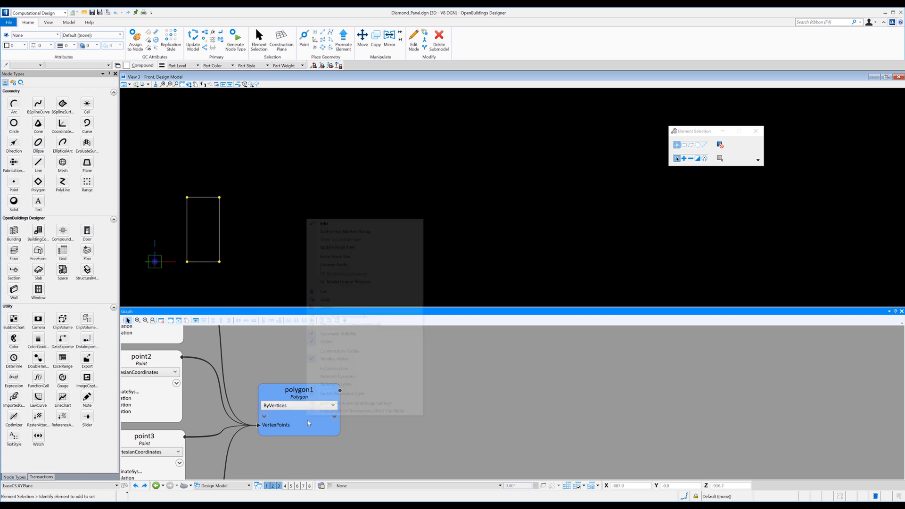
click(349, 231)
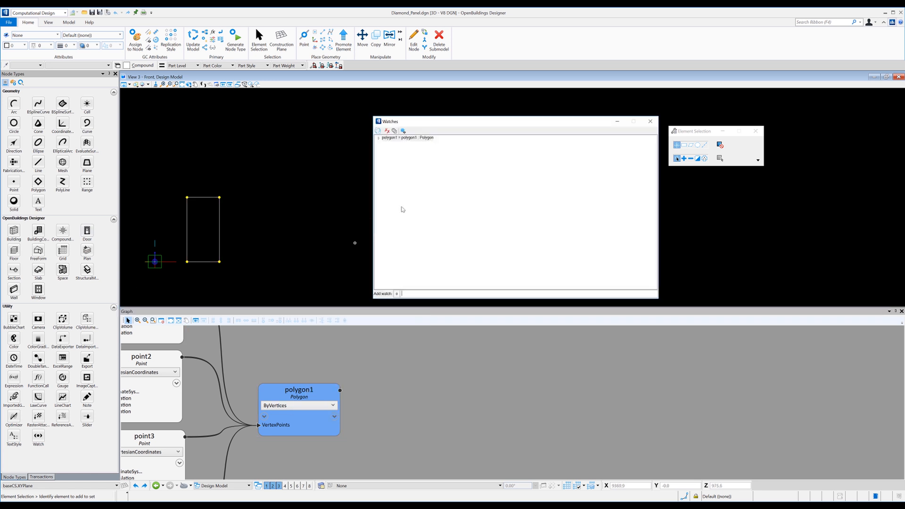
click(379, 139)
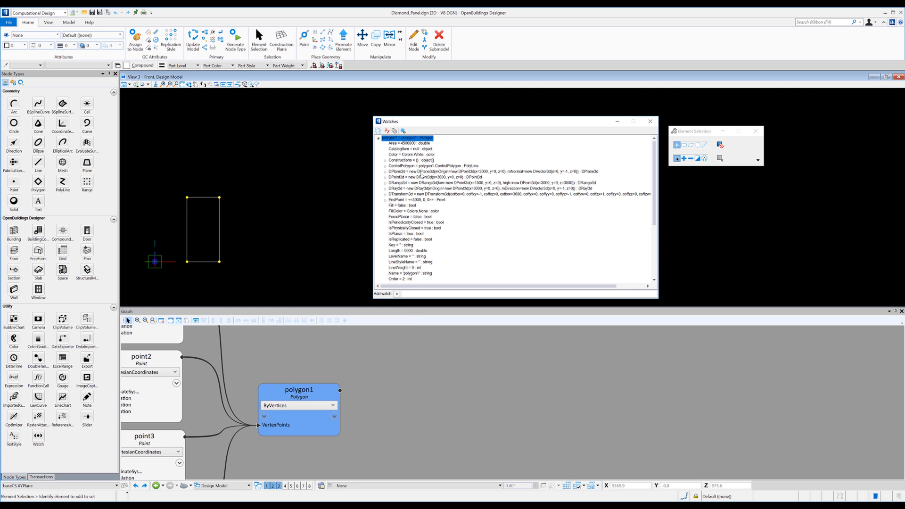
Examine polygon1's watched properties, expanding Constructions, ControlPolygon and its LineSegments to see the individual lines.
scroll(406, 212, down, 3)
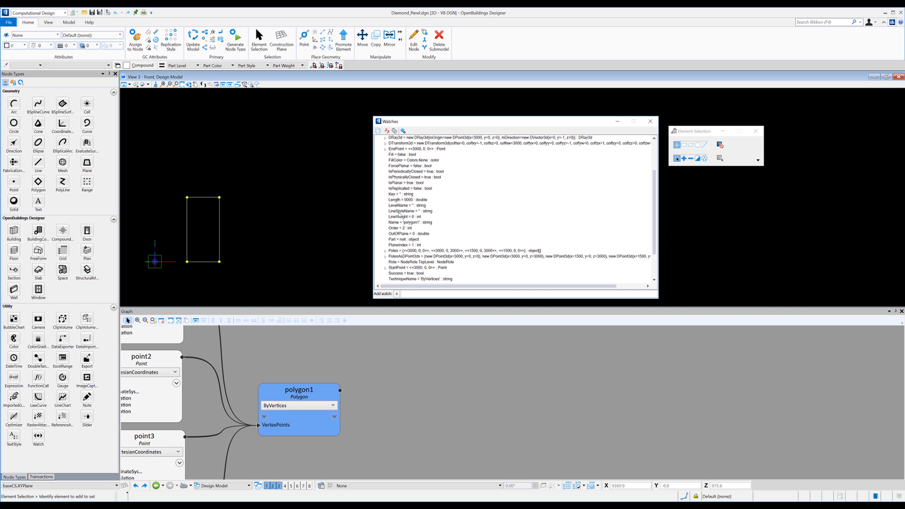
scroll(421, 216, up, 3)
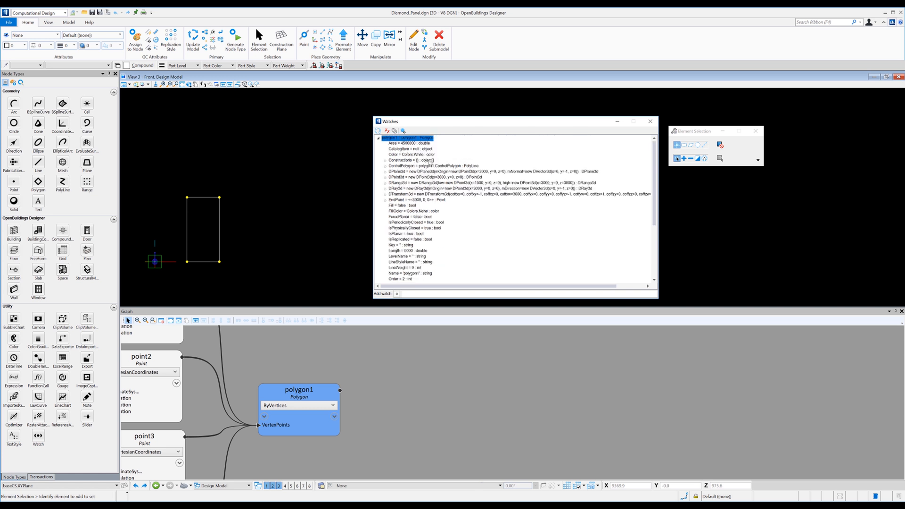
click(385, 161)
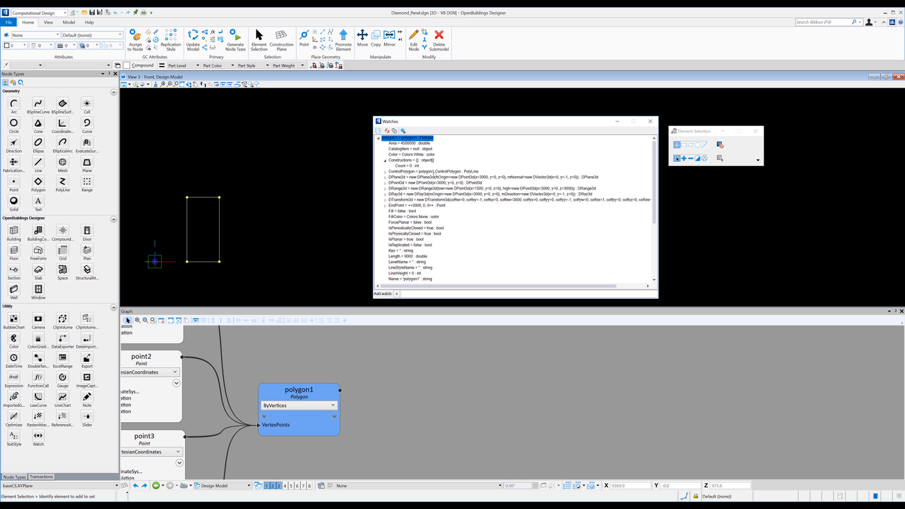
click(385, 172)
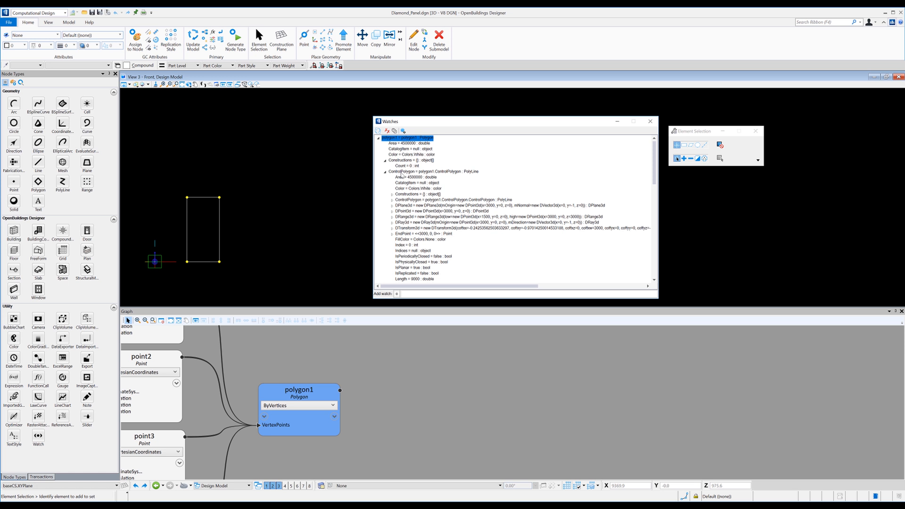
scroll(414, 194, down, 8)
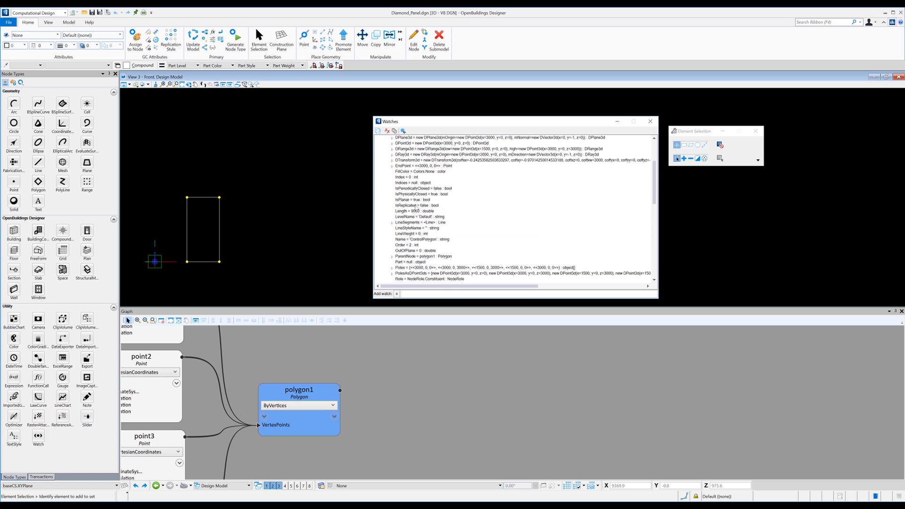
scroll(407, 174, up, 1)
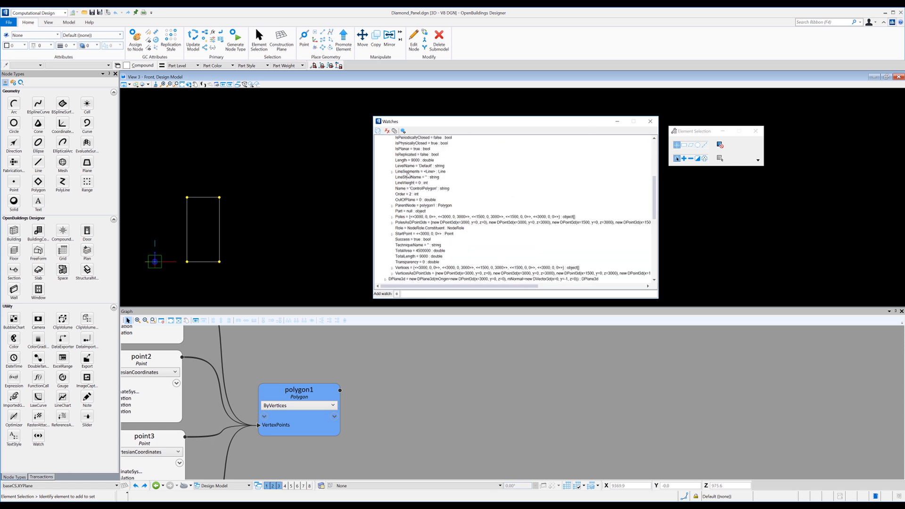
click(391, 172)
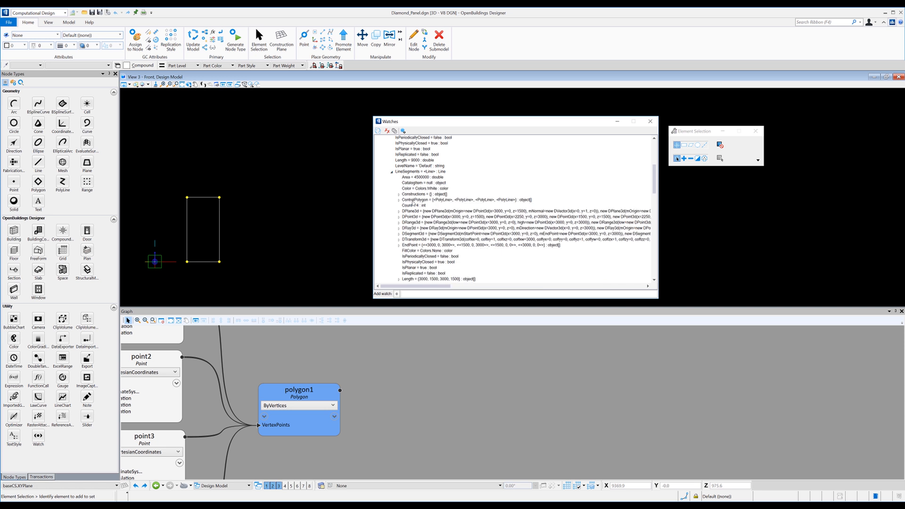
scroll(414, 210, down, 7)
scroll(420, 252, down, 1)
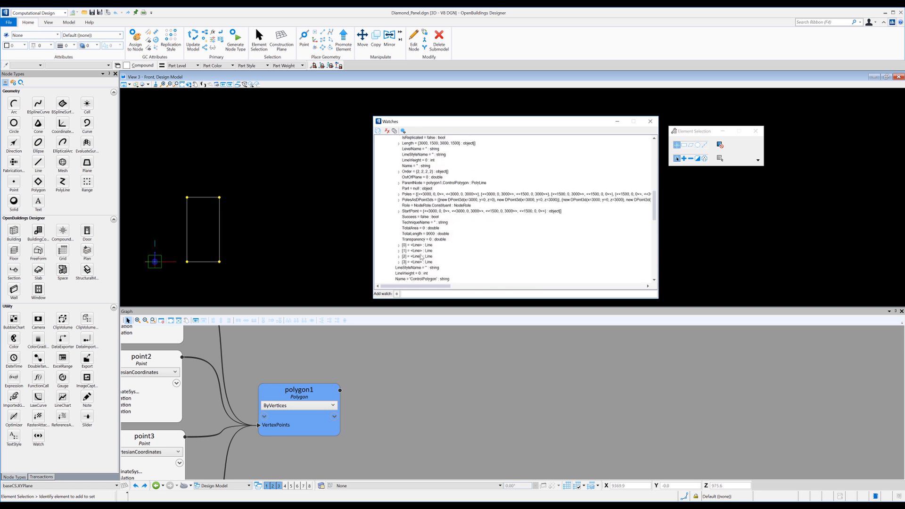
scroll(421, 257, up, 10)
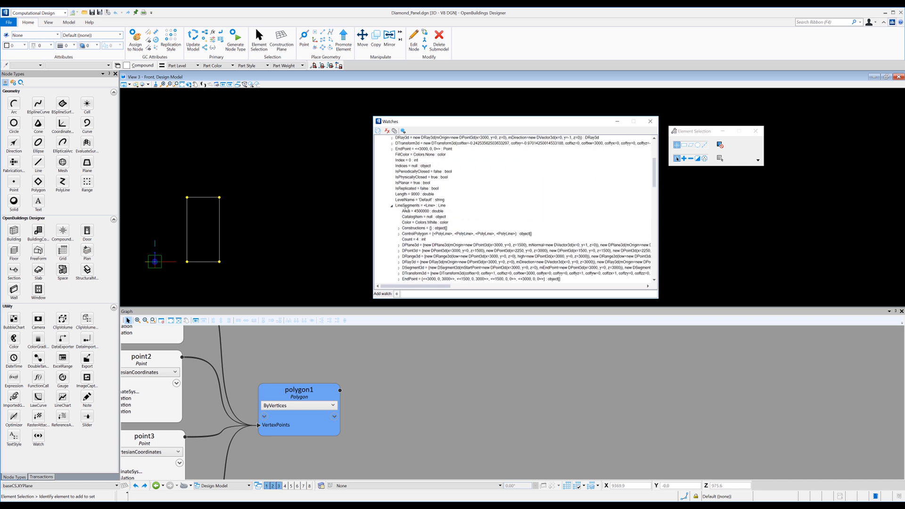
scroll(409, 206, up, 5)
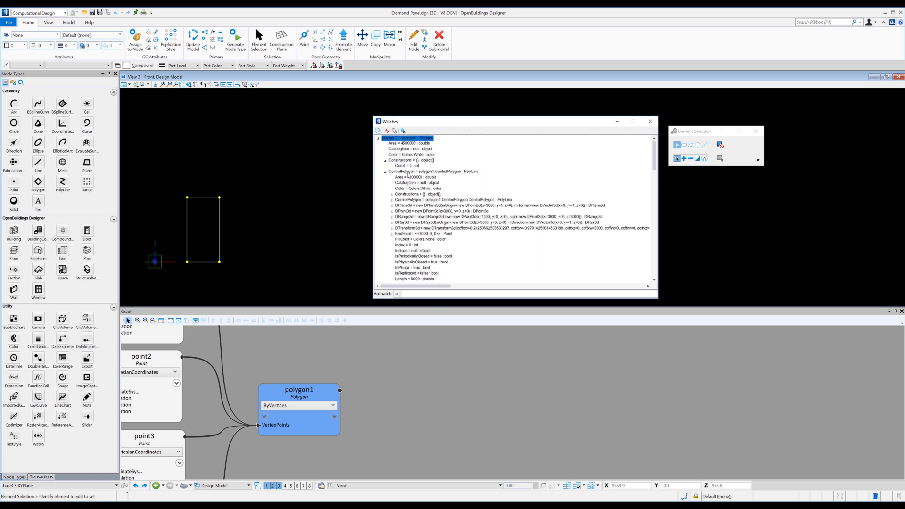
Add a Point node to the graph, to the right of polygon1.
click(414, 337)
click(14, 182)
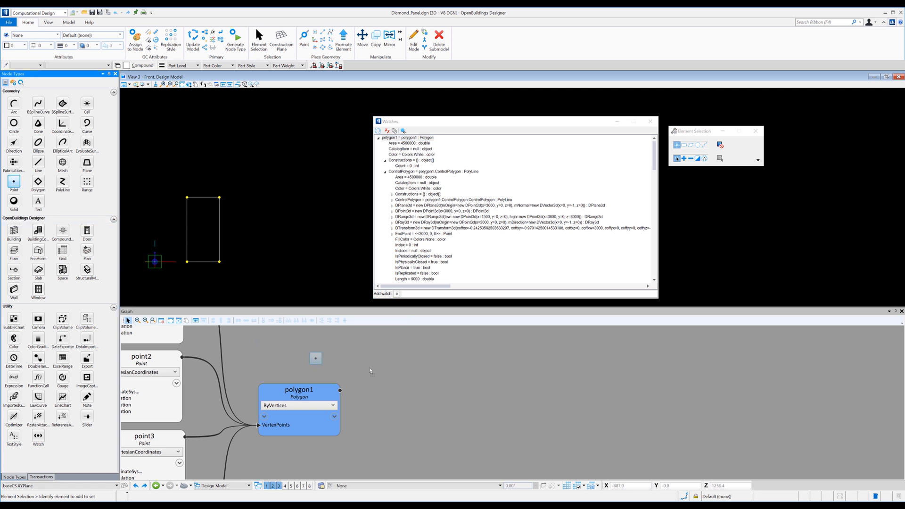
click(403, 407)
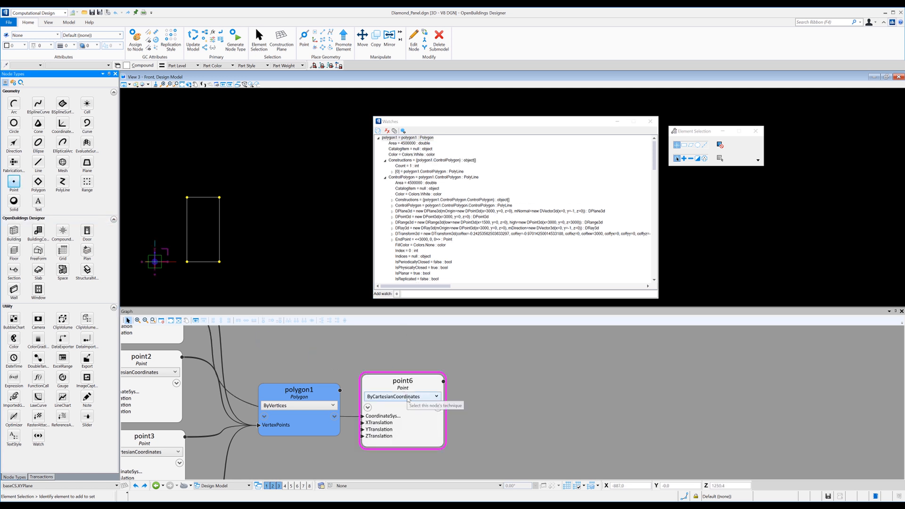
Change the new point node's technique to ByParameterAlongCurve and set its T input to 0.5.
click(409, 397)
scroll(399, 273, down, 2)
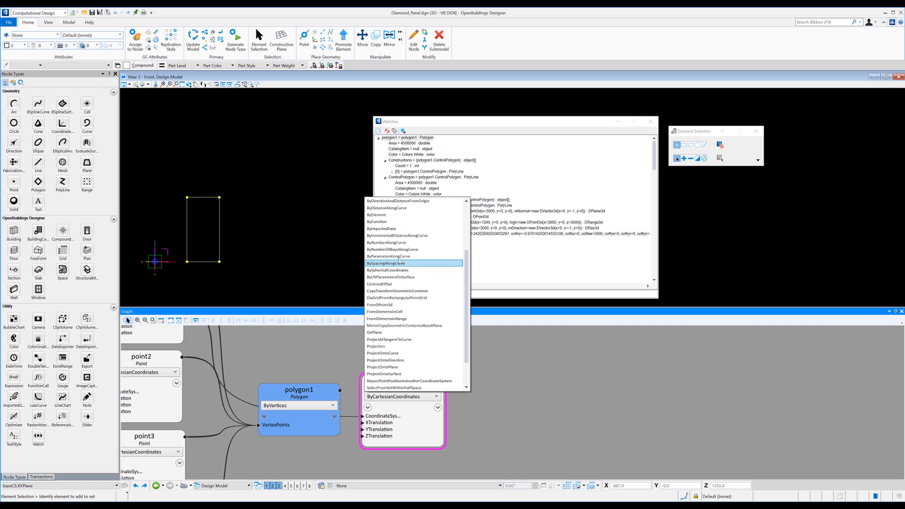
scroll(400, 271, up, 2)
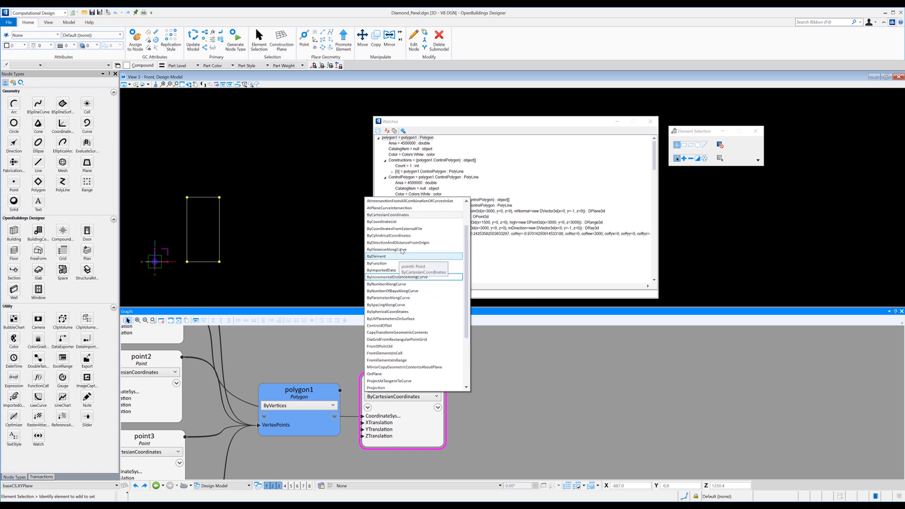
click(381, 298)
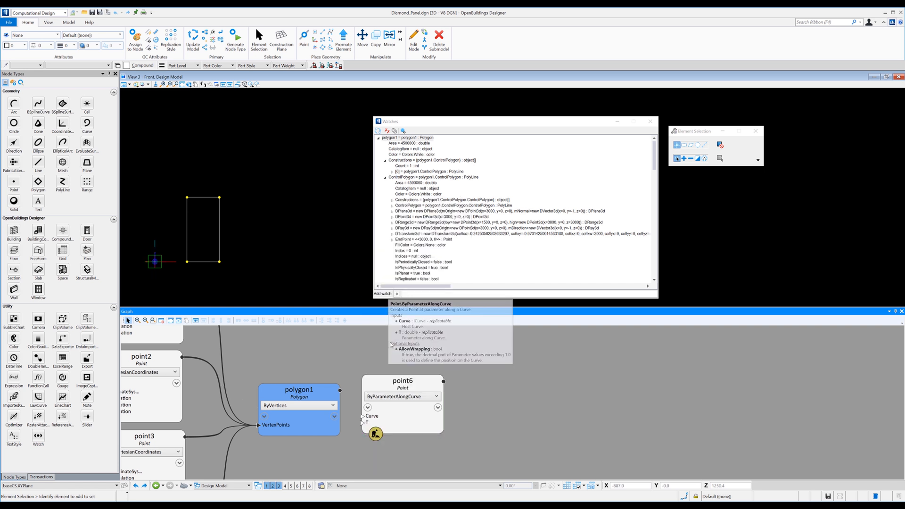
click(368, 422)
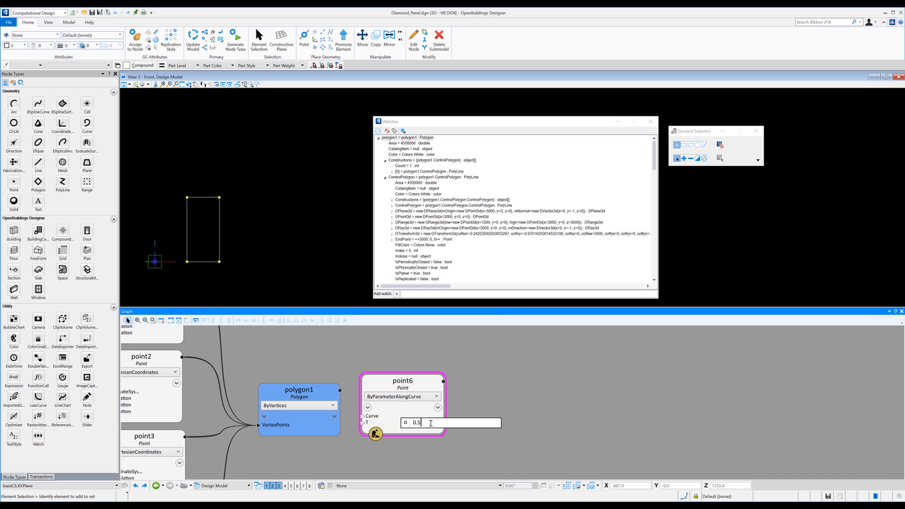
key(Return)
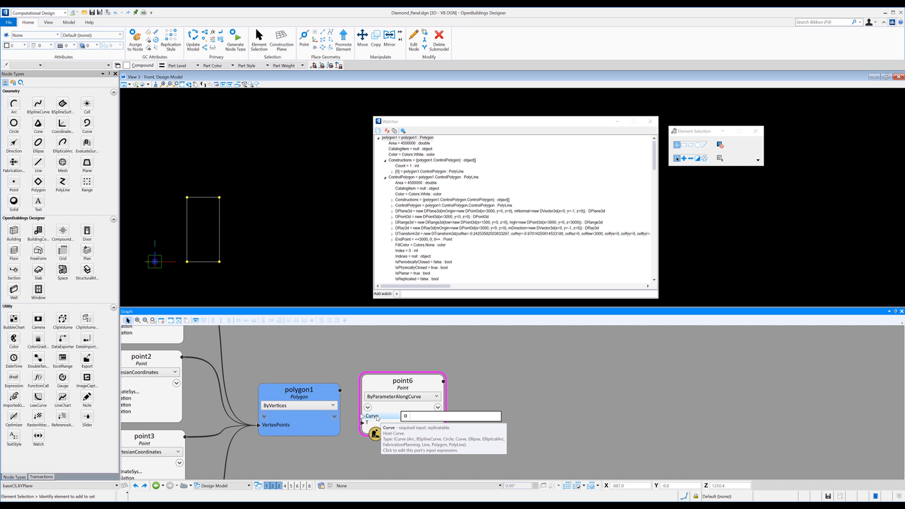
Set the Curve input of the point6 node to the expression polygon1.ControlPolygon.LineSegments and apply it.
click(406, 417)
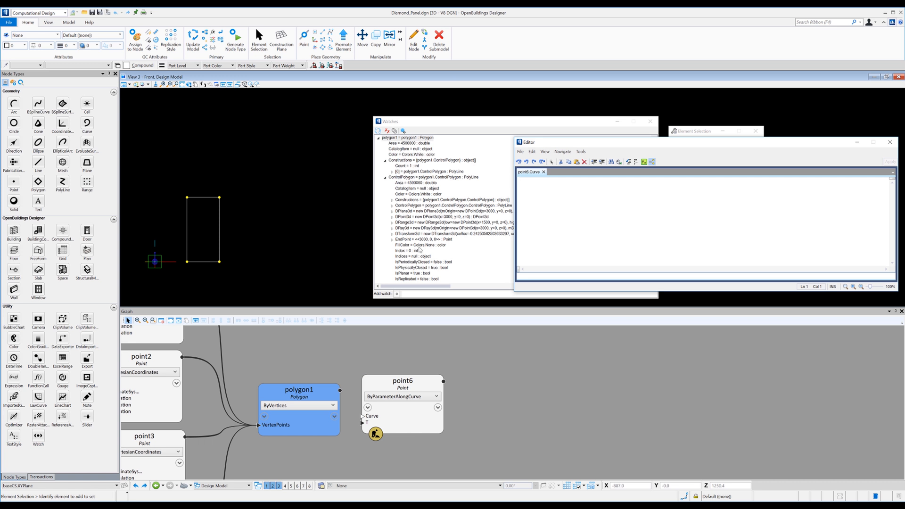
text(polygo)
key(BackSpace)
key(BackSpace)
key(BackSpace)
key(BackSpace)
key(BackSpace)
key(BackSpace)
text(poly)
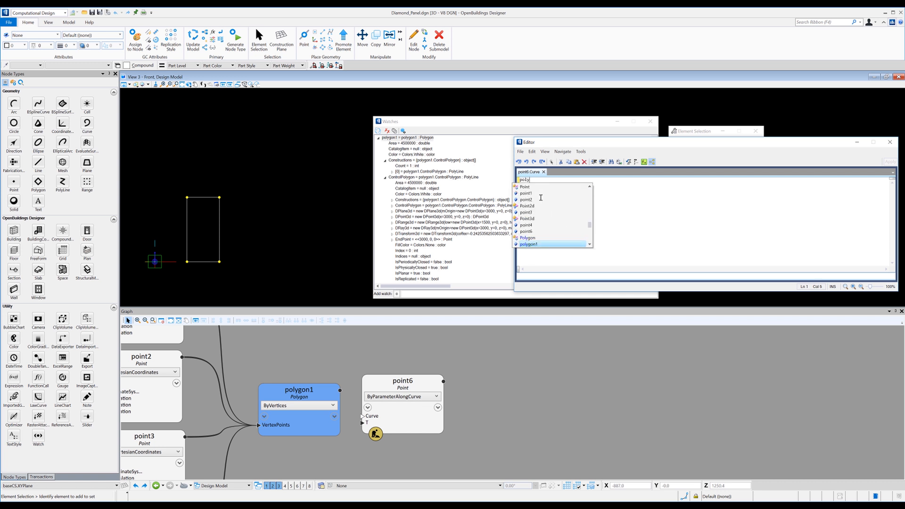
key(Return)
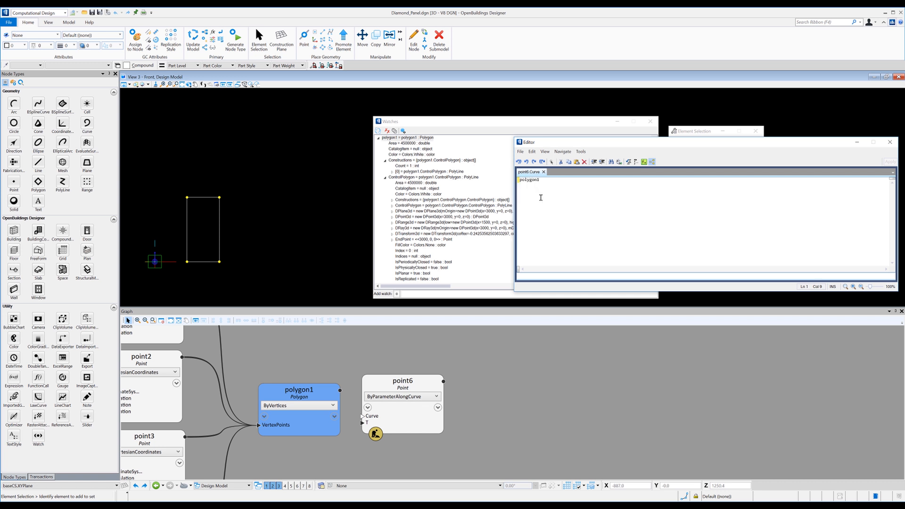
text(.cont)
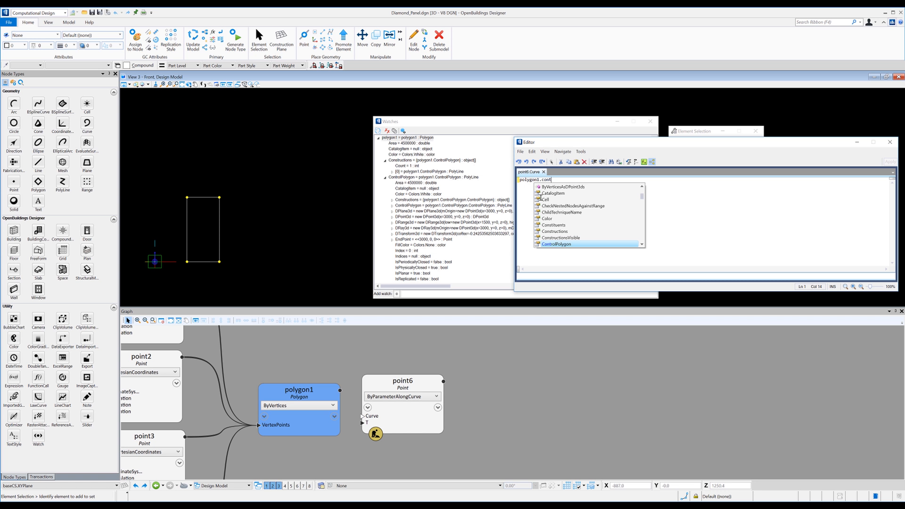
key(Return)
text(.line)
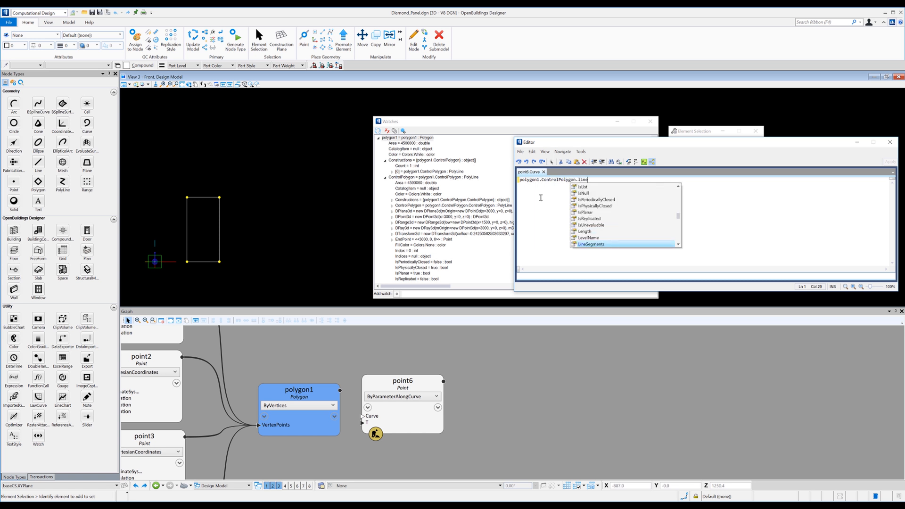
key(Return)
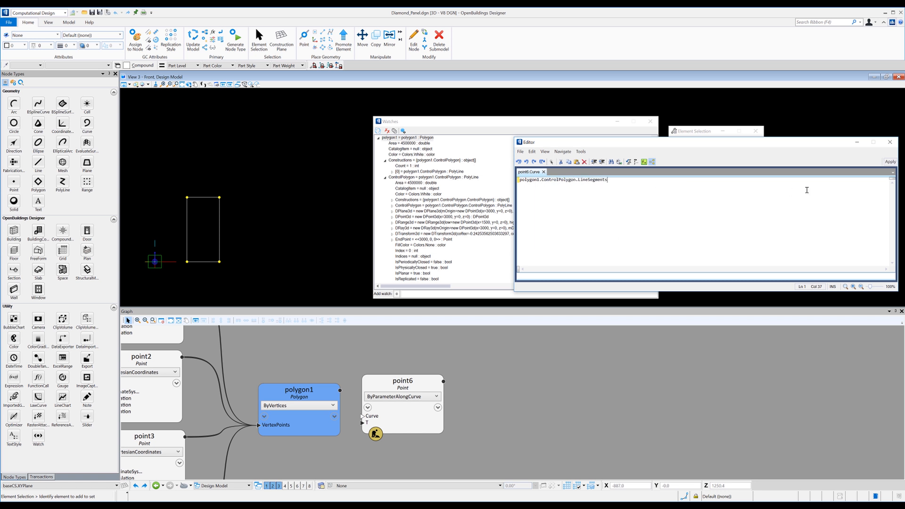
click(890, 162)
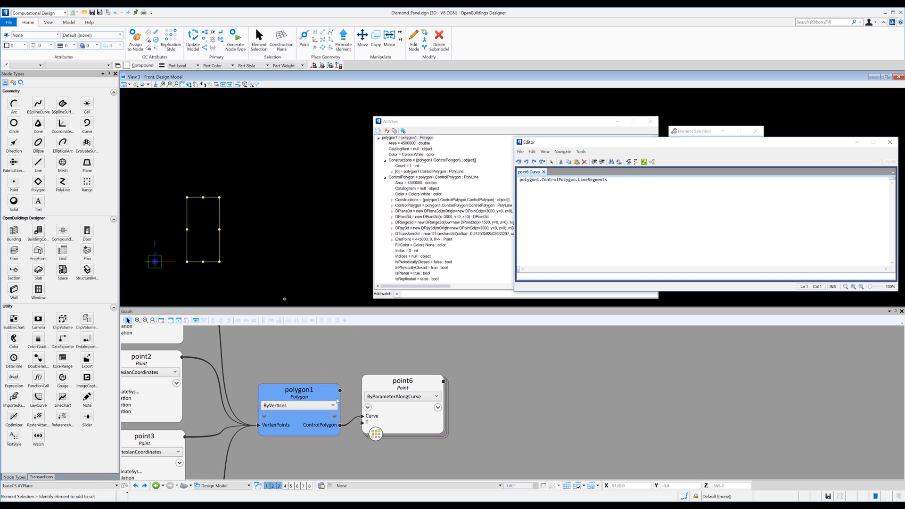
Try a T value of 0.1 on the point6 node and return it to 0.5.
mouse_move(372, 423)
click(424, 422)
key(BackSpace)
text(1)
key(Return)
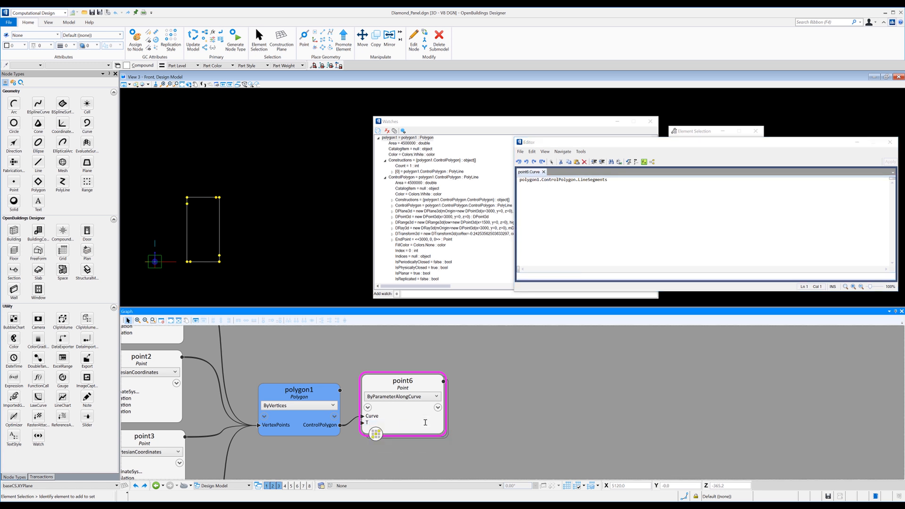
key(BackSpace)
text(5)
key(Return)
Close the expression Editor and the Watches window.
click(890, 142)
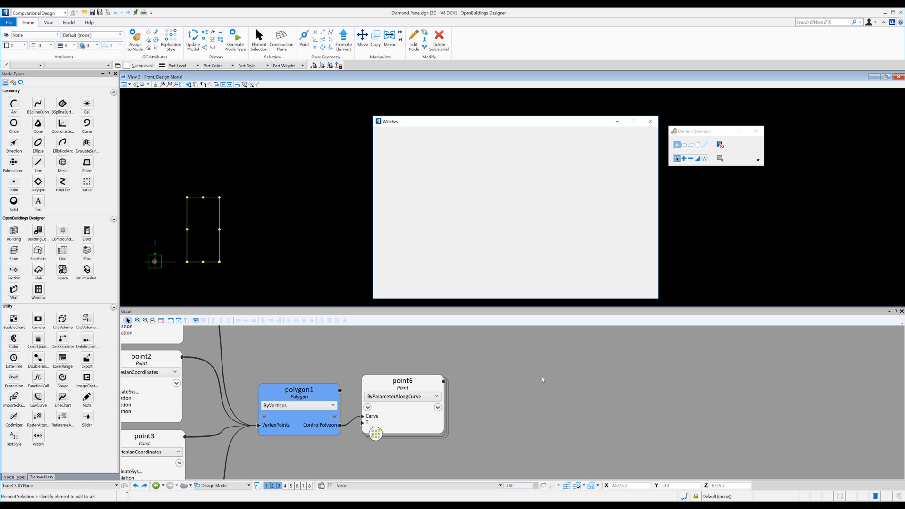
click(369, 347)
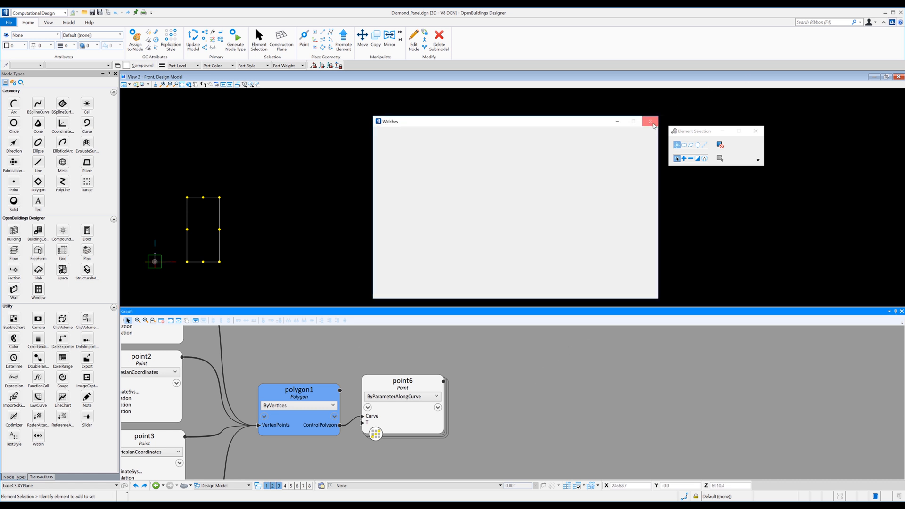
click(650, 121)
Add a Polygon node to the right of point6 with point6 as its VertexPoints, and select the diamond in the model.
drag(38, 181, 527, 388)
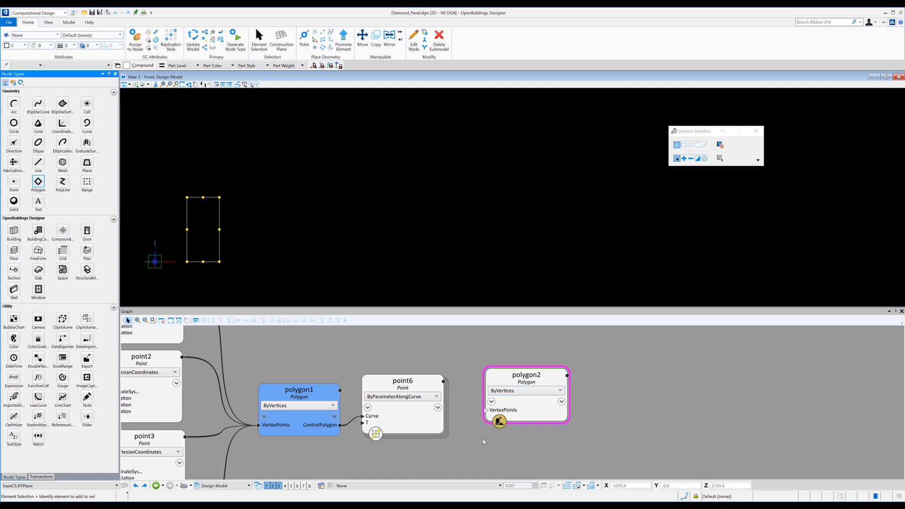
drag(482, 421, 486, 410)
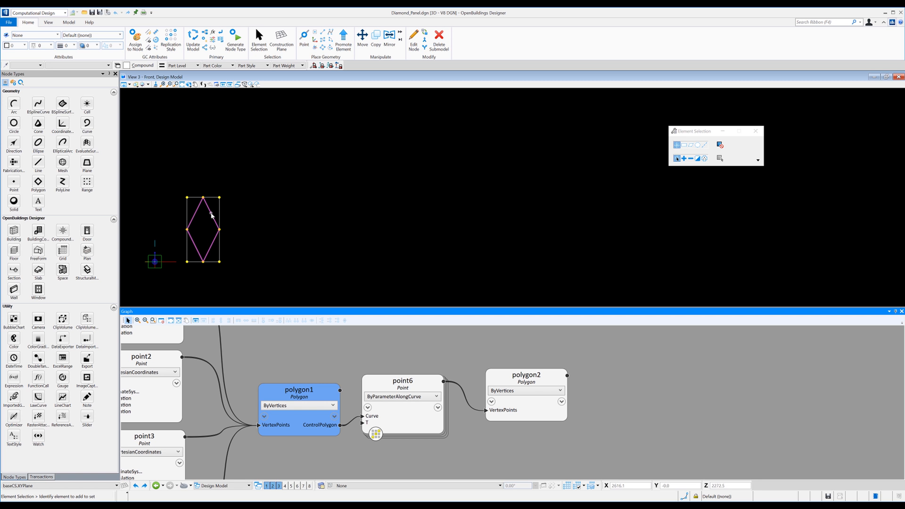
click(212, 216)
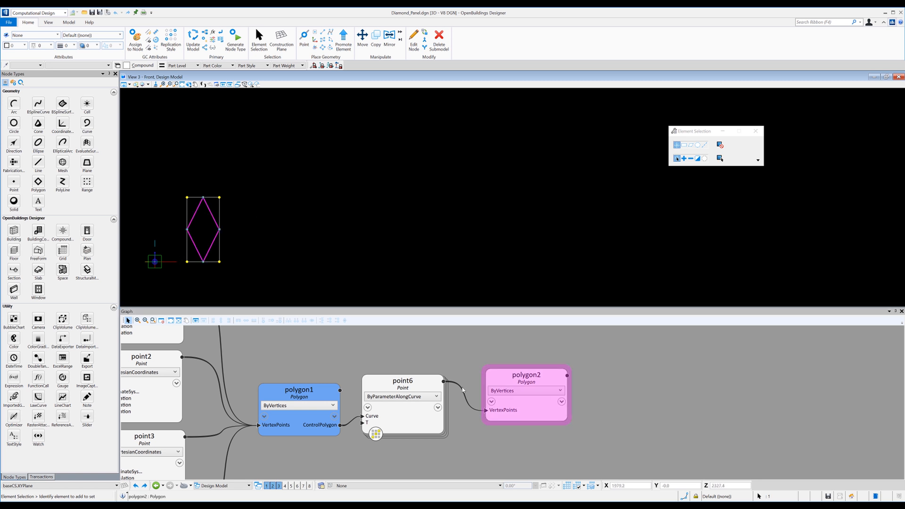
Rename the polygon2 node as DiamondPoly and move it slightly lower and closer to point6 in the graph.
click(588, 417)
click(532, 377)
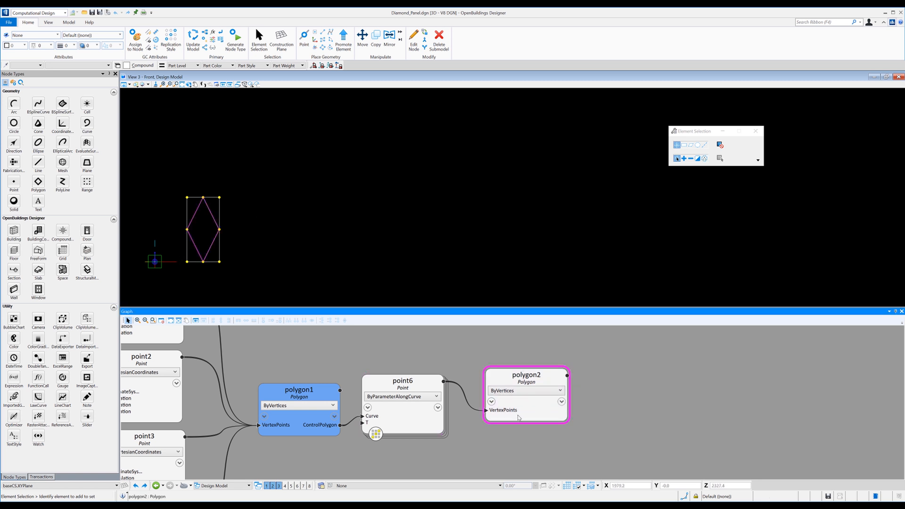
double_click(531, 377)
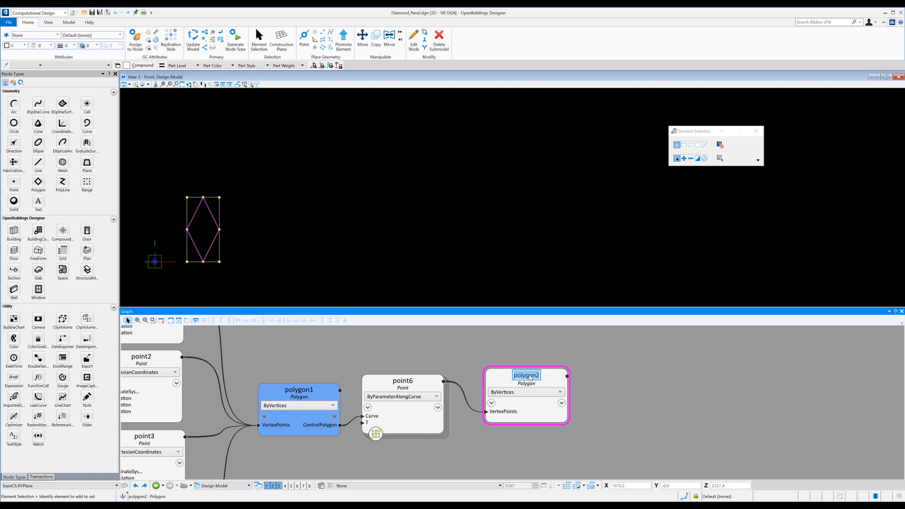
text(DiamondPoly)
key(Return)
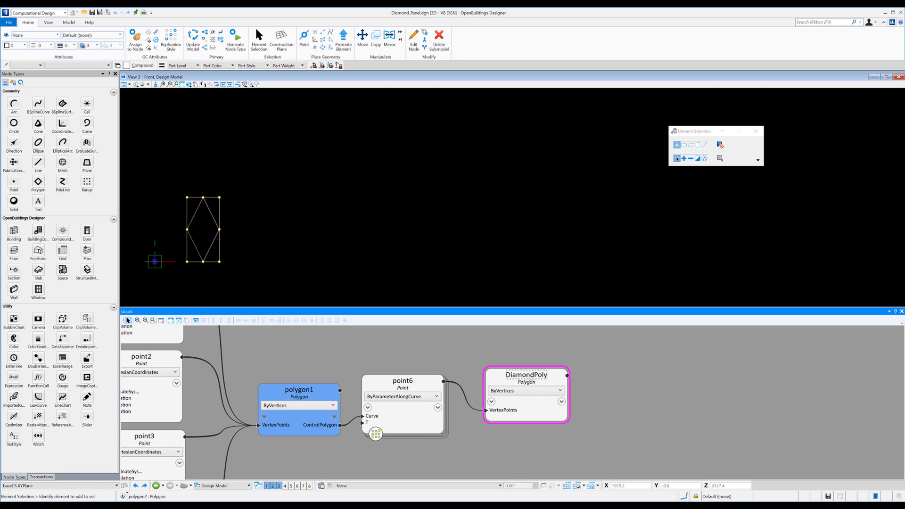
click(380, 349)
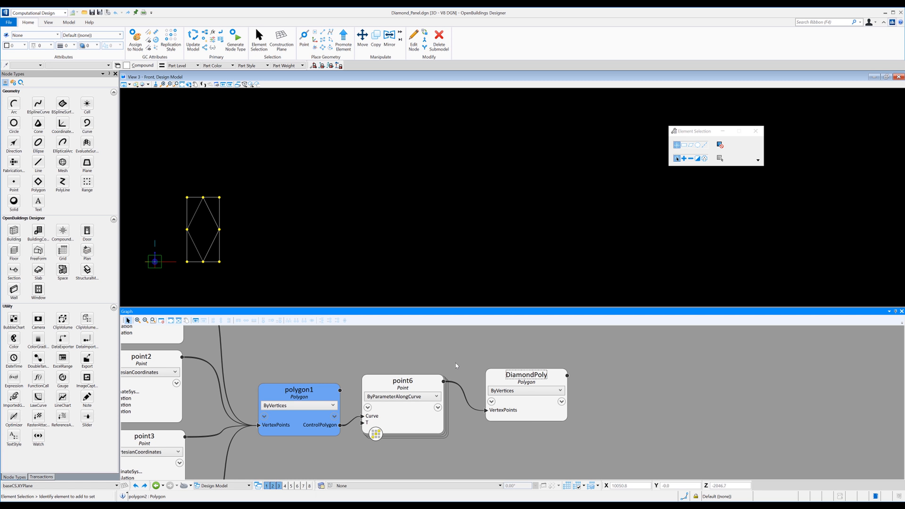
drag(496, 379, 489, 393)
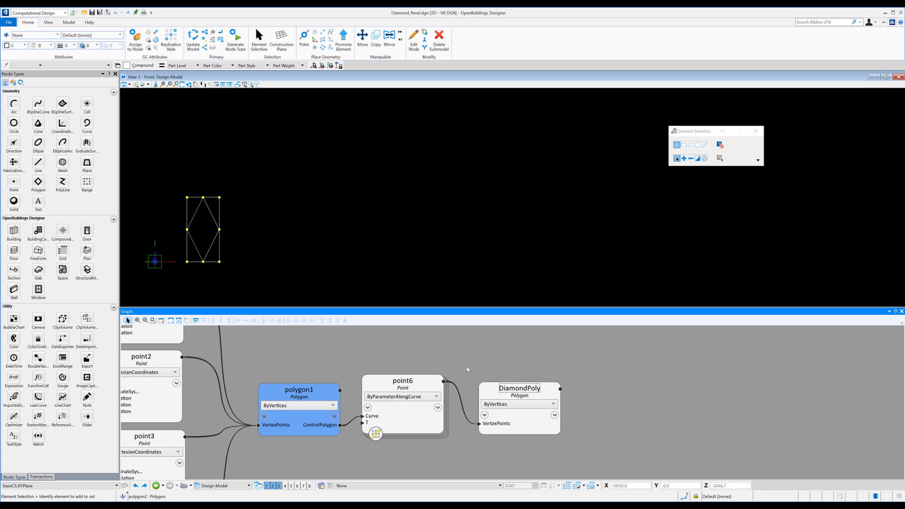
Rename the point6 node as MidPoints and move the DiamondPoly node a little closer to it.
double_click(400, 381)
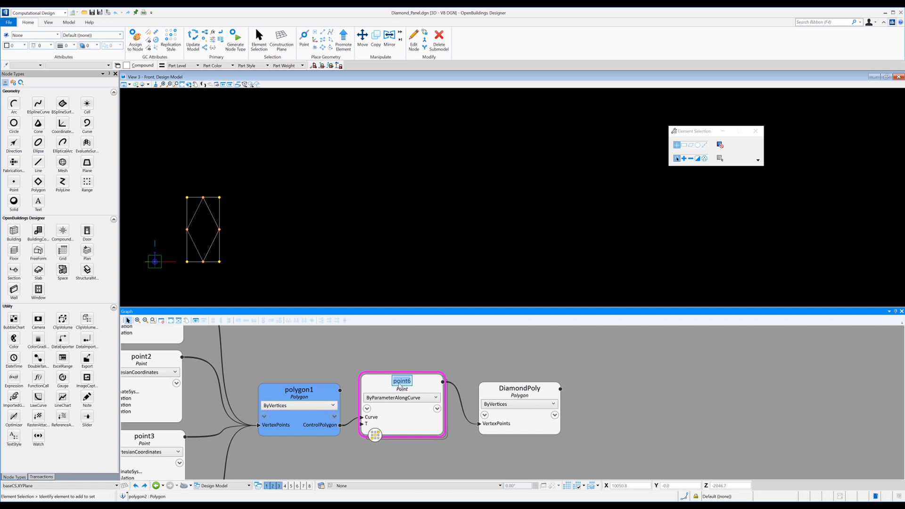
text(MidPoints)
click(464, 369)
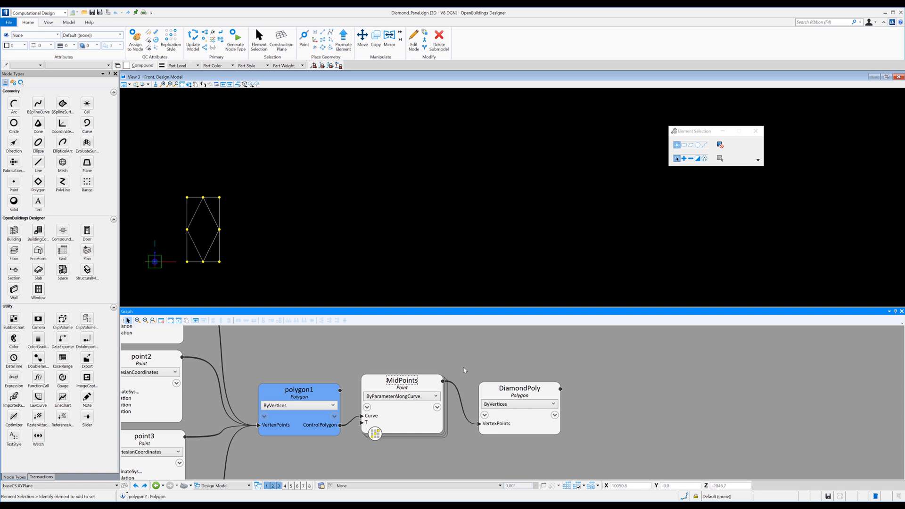
drag(489, 394, 476, 389)
click(475, 363)
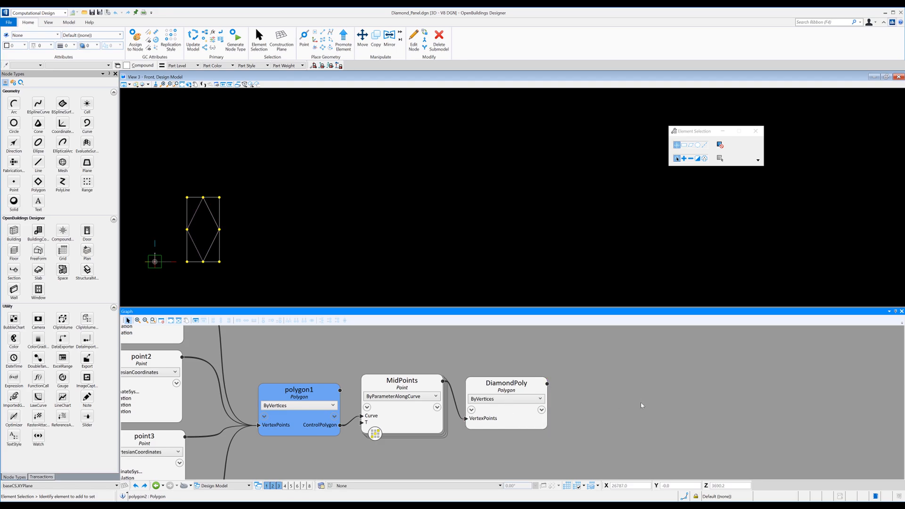
Start generating a node type named DiamondPanel, with the polygon1 node picked from the model as its input property.
click(235, 43)
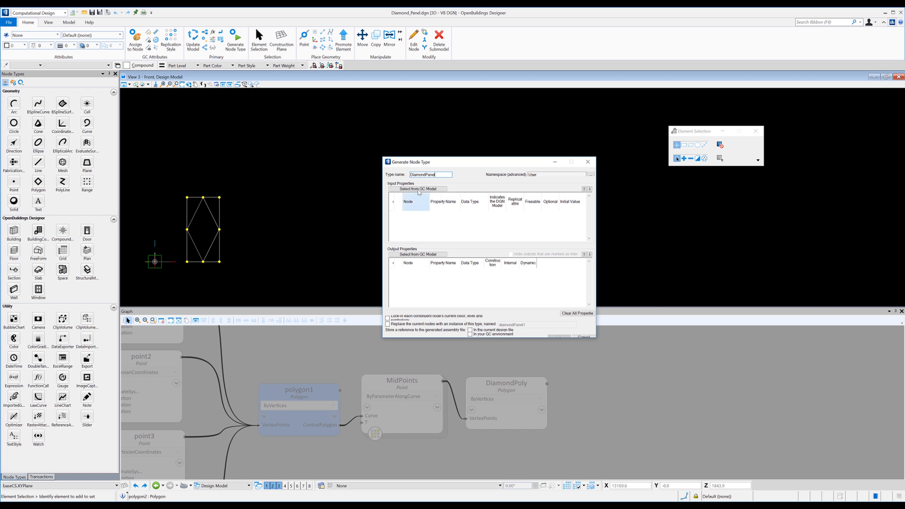
click(418, 190)
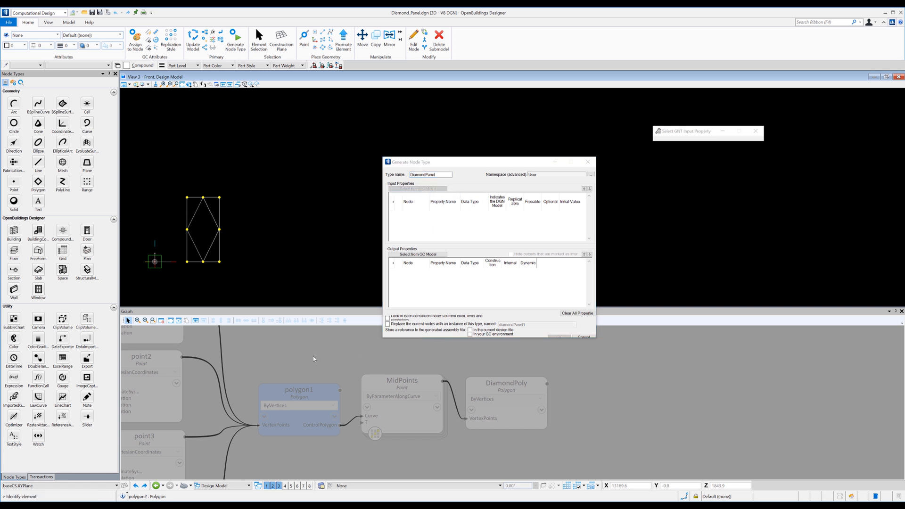
click(273, 391)
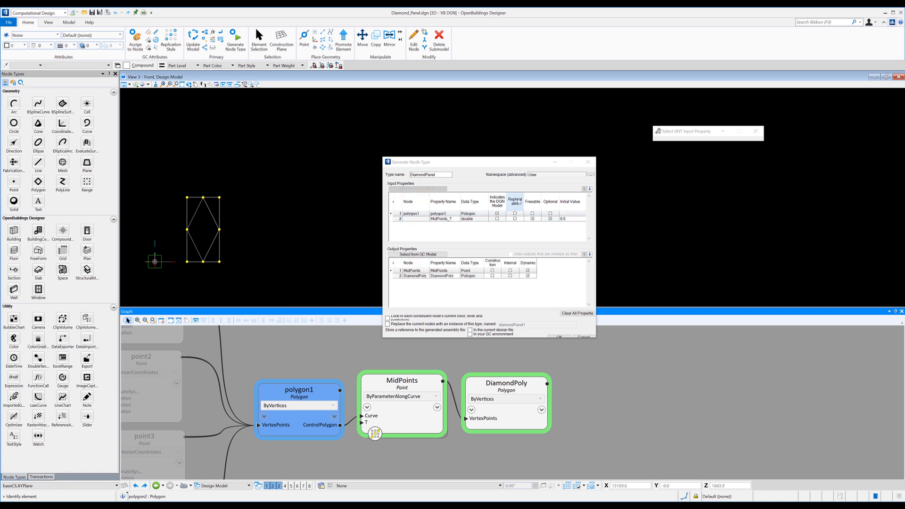
Make the polygon1 and MidPoints_T inputs replicatable and generate the node type, storing its reference in the current design file and the GC environment.
click(515, 214)
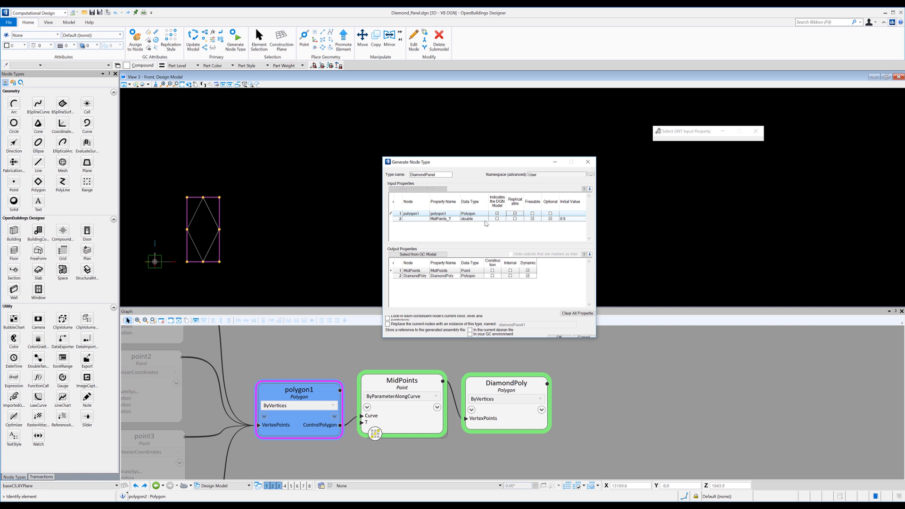
click(518, 221)
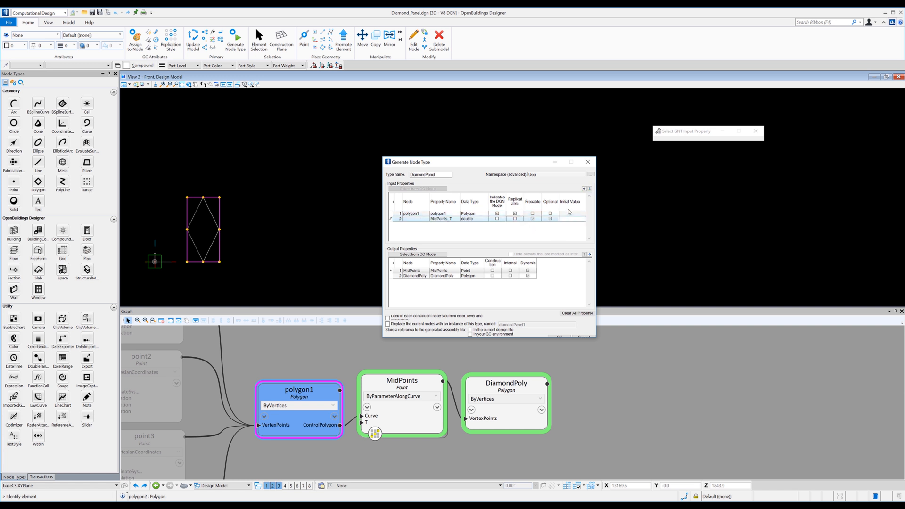
click(515, 219)
click(470, 329)
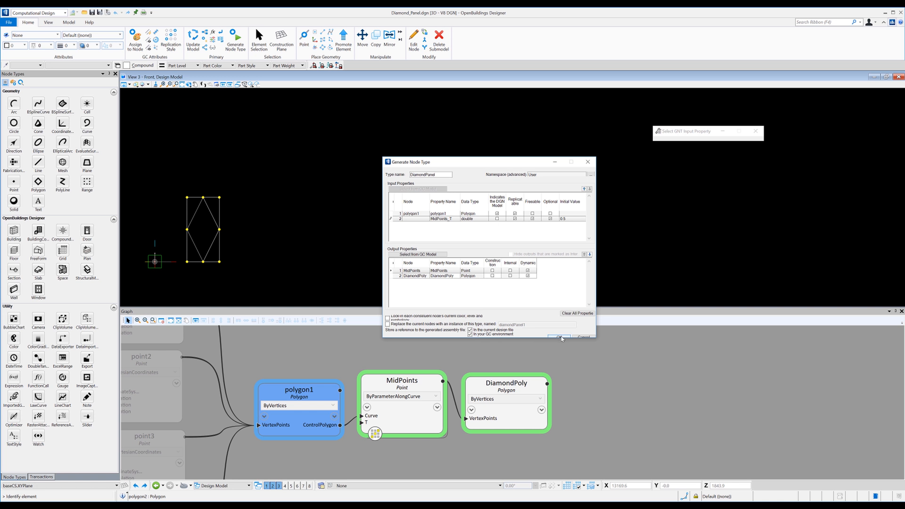
click(561, 337)
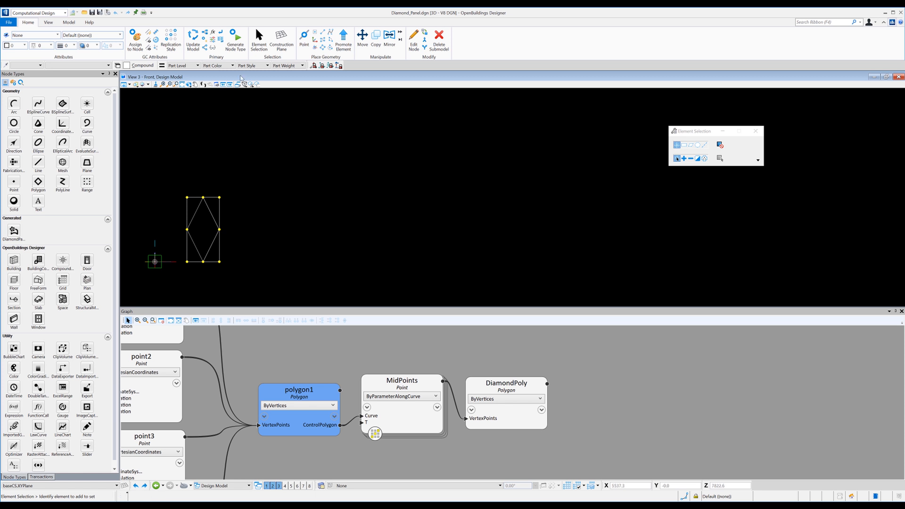
Examine the DiamondPanel entry and its details in the GNT Manager, enlarging the window as needed, and close it.
click(69, 23)
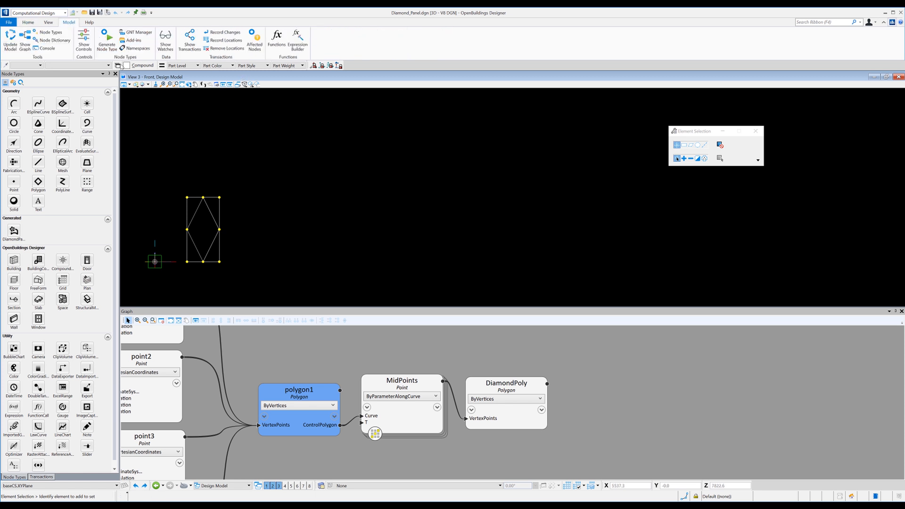
click(137, 32)
drag(440, 267, 375, 171)
drag(416, 259, 599, 303)
click(389, 199)
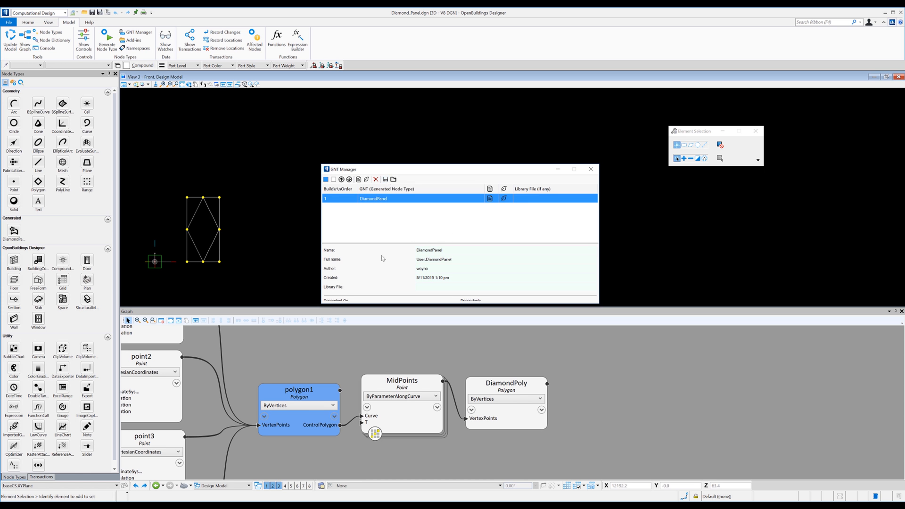
click(590, 168)
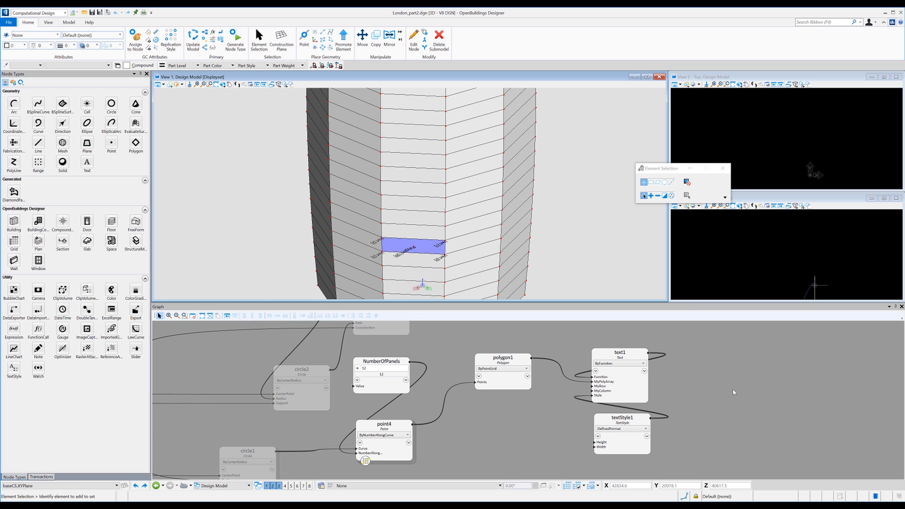
Delete the text1 and textStyle1 nodes from the graph of London_part2.dgn.
drag(686, 449, 623, 389)
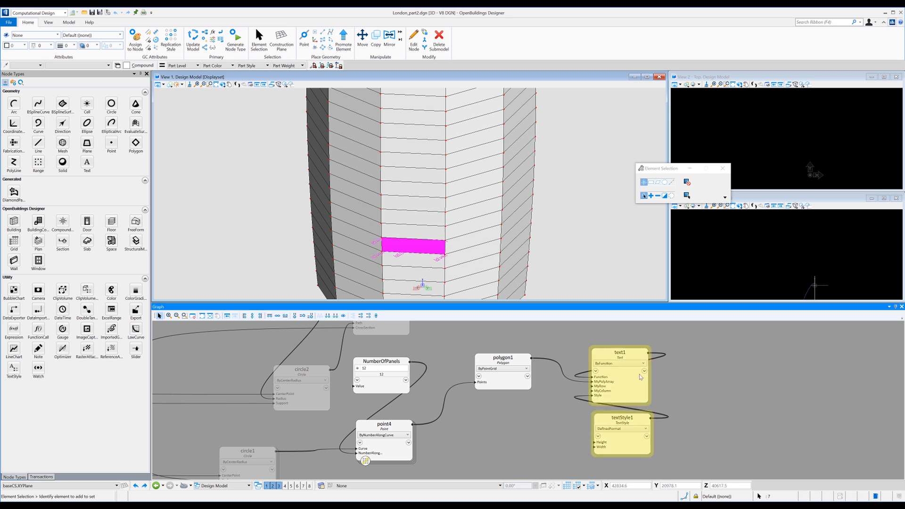
right_click(643, 391)
click(669, 264)
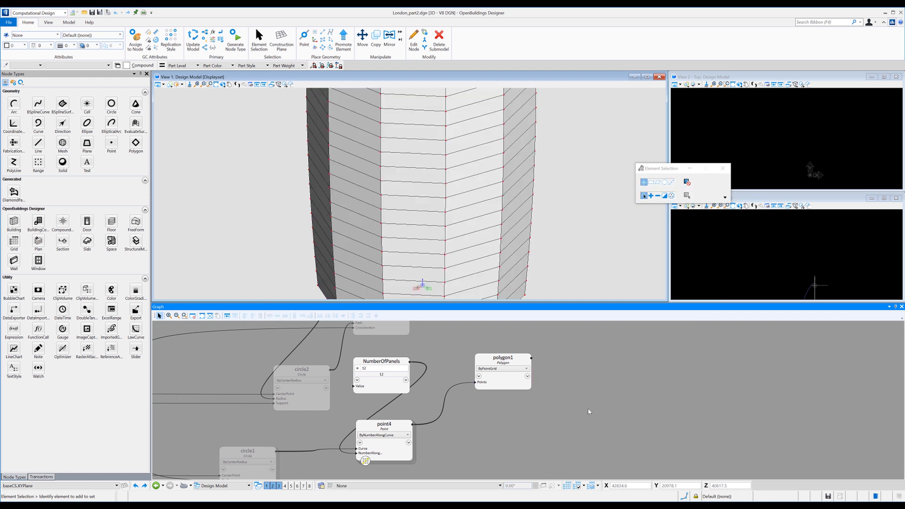
Place a DiamondPanel node to the right of polygon1 and set its Color input to Colors.Blue.
click(13, 191)
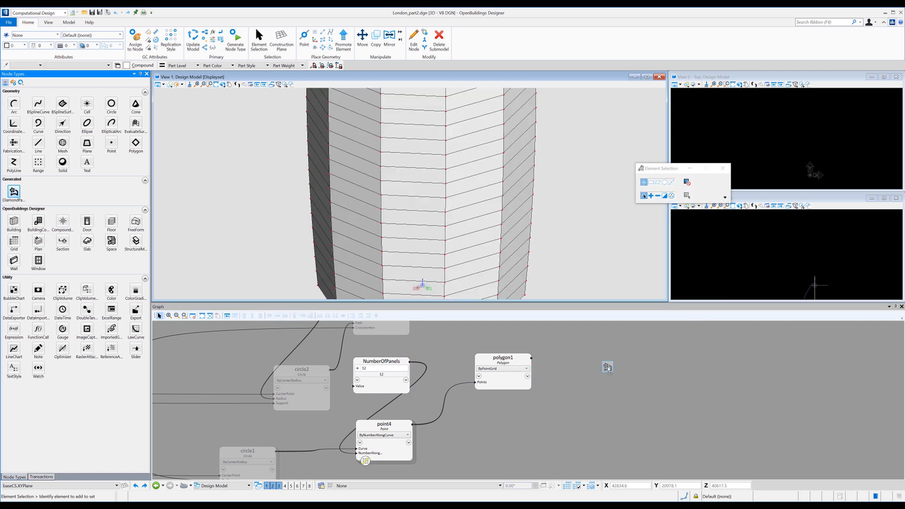
click(606, 364)
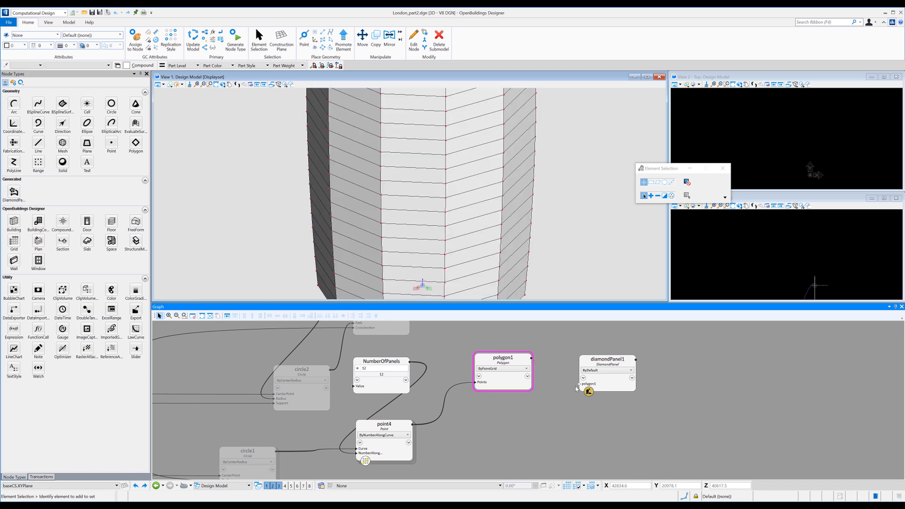
click(584, 378)
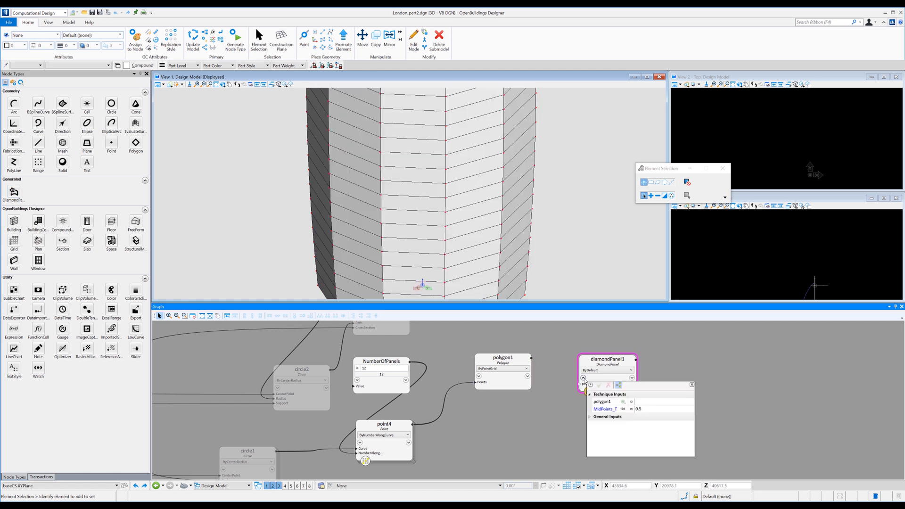
click(589, 416)
click(675, 424)
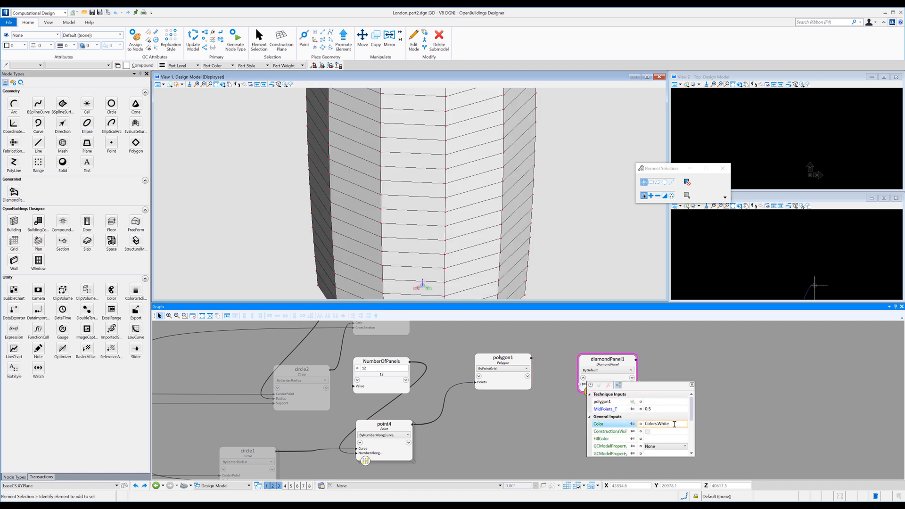
key(BackSpace)
key(BackSpace)
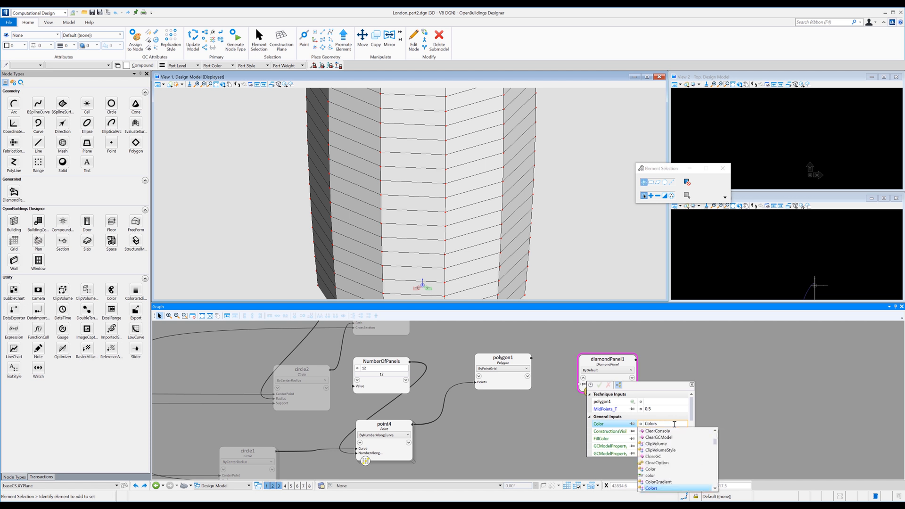
text(.Blue)
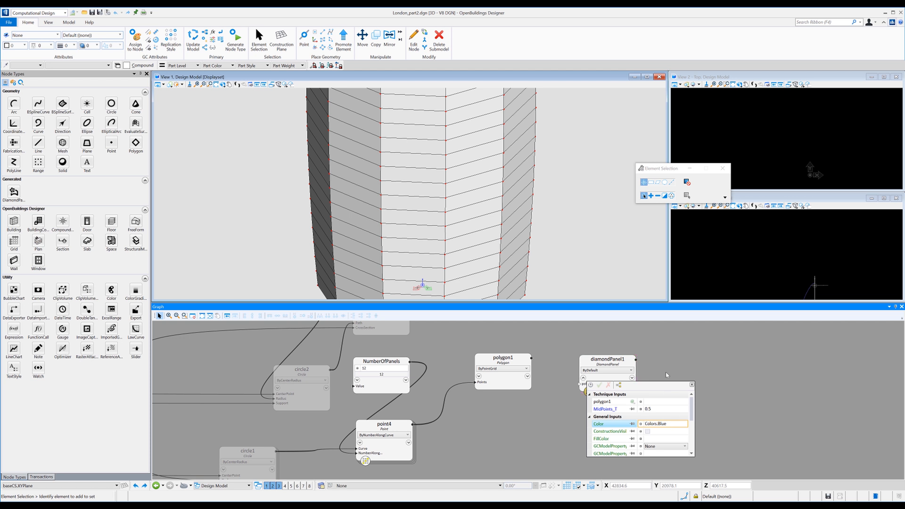
click(691, 384)
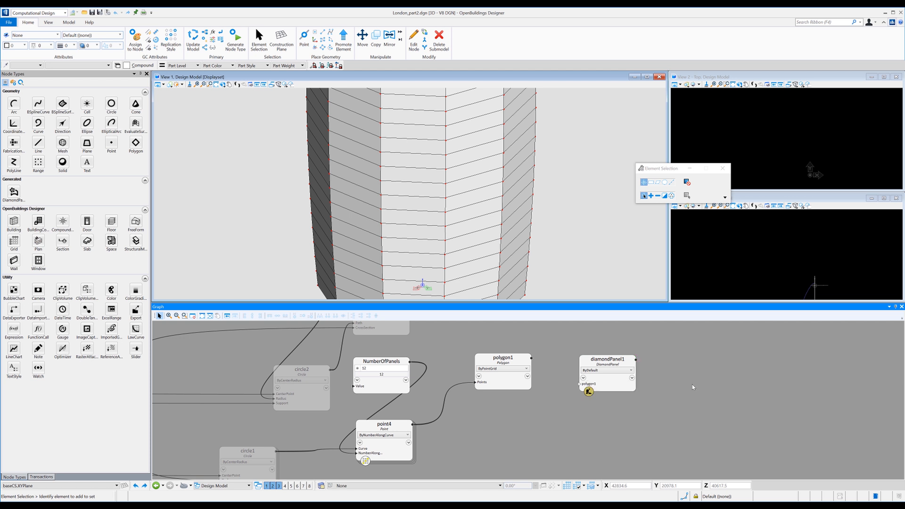
Feed polygon1 into the diamondPanel1 node, drawn slightly closer to it in the graph, and turn off polygon1's visibility.
drag(588, 384, 525, 360)
click(524, 359)
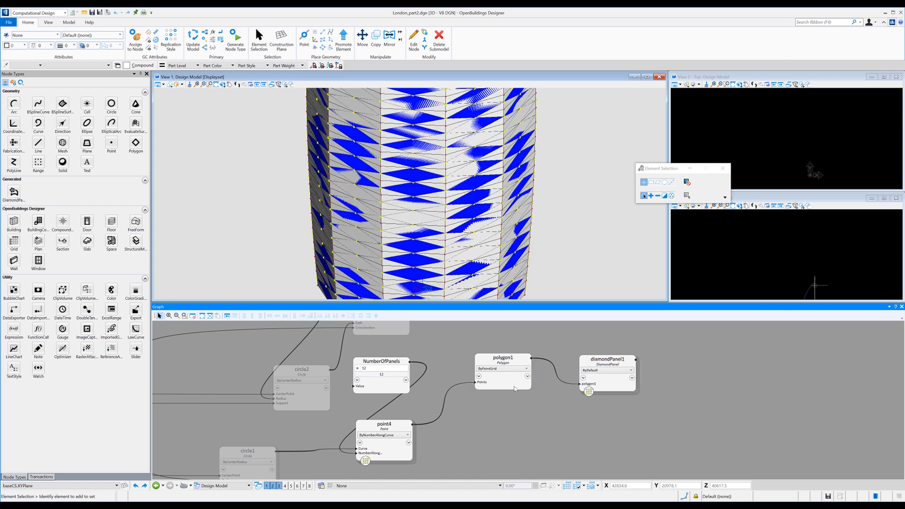
right_click(514, 383)
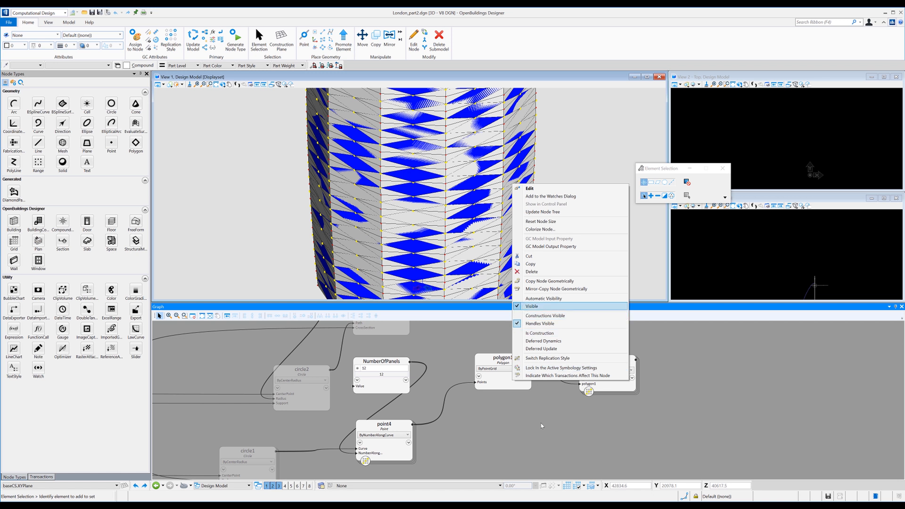
key(Return)
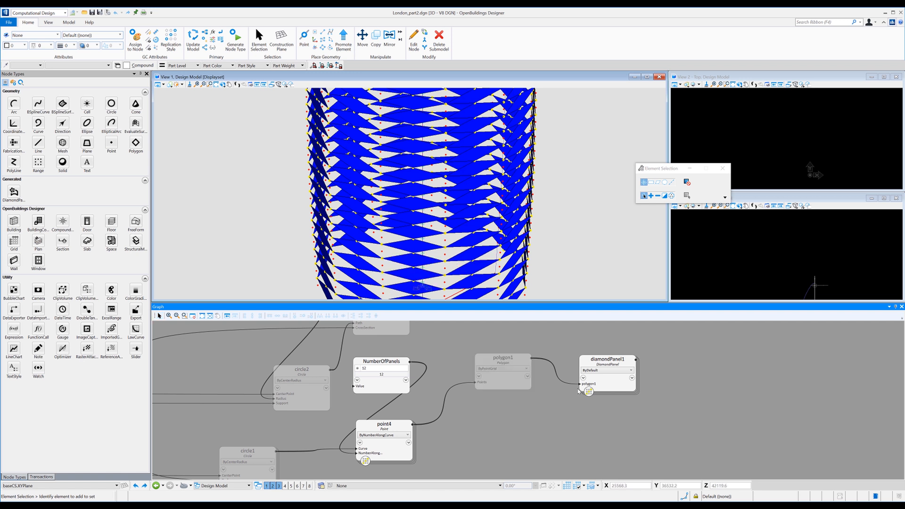
drag(583, 369, 568, 362)
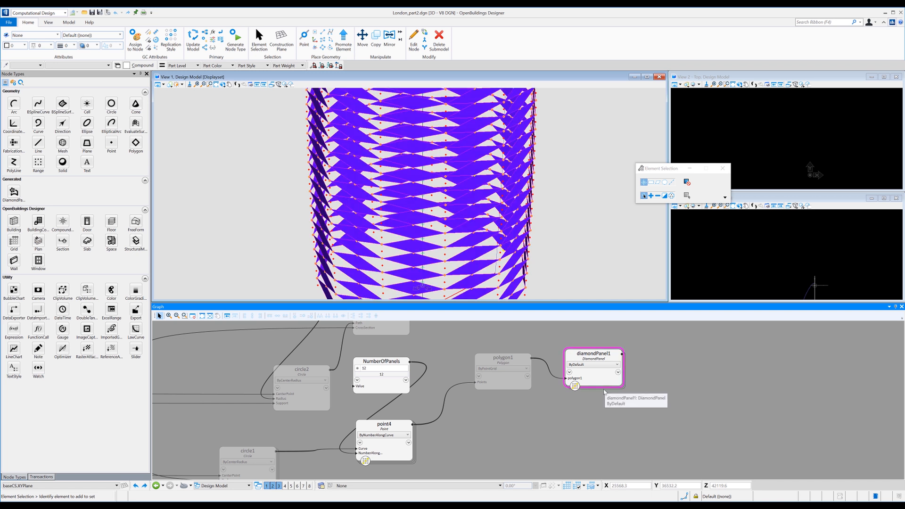
scroll(400, 256, up, 5)
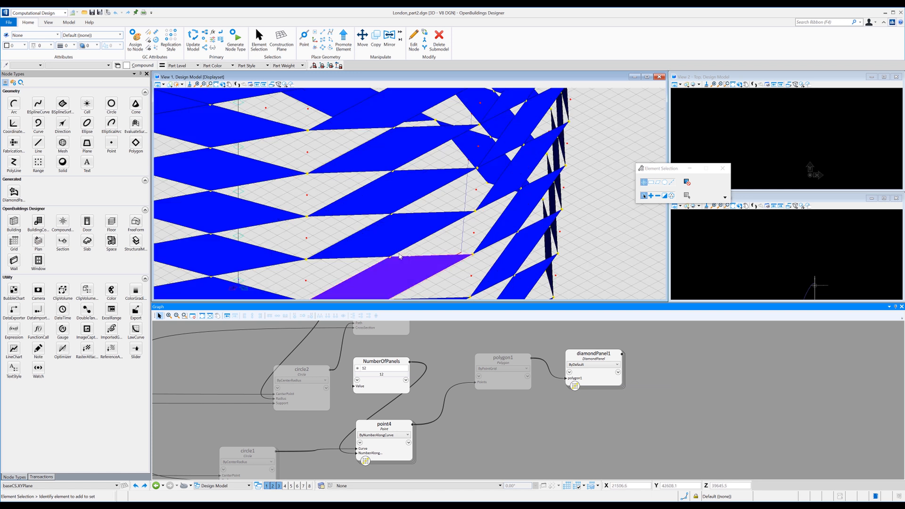
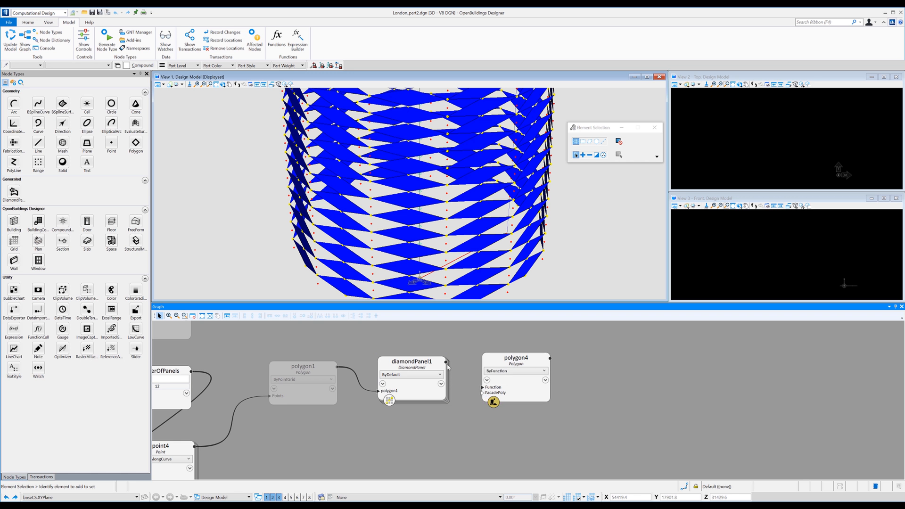
Set polygon4's Color input to Colors.Red and feed diamondPanel1 into its FacadePoly input.
drag(445, 362, 487, 380)
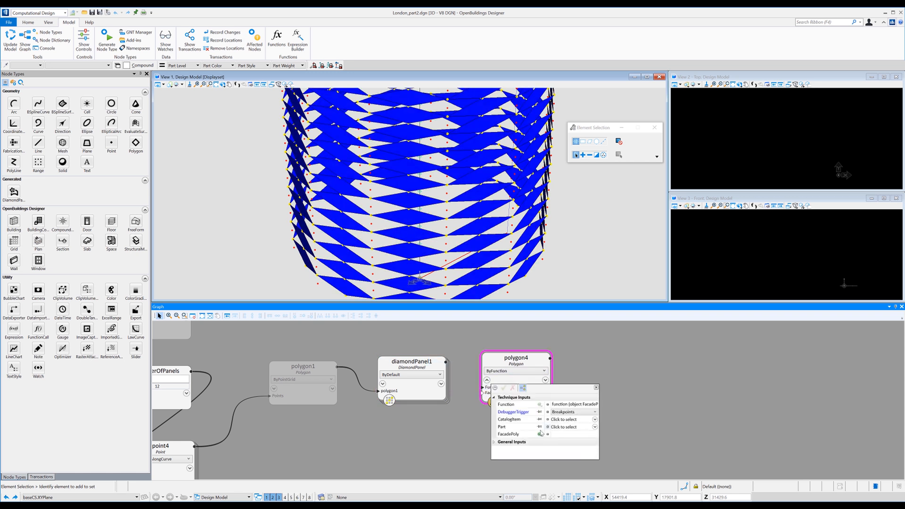
click(494, 442)
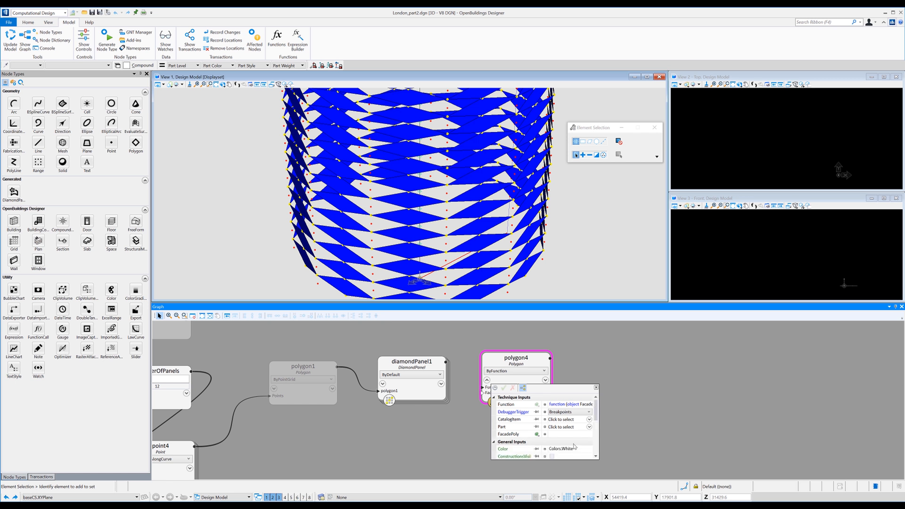
click(574, 450)
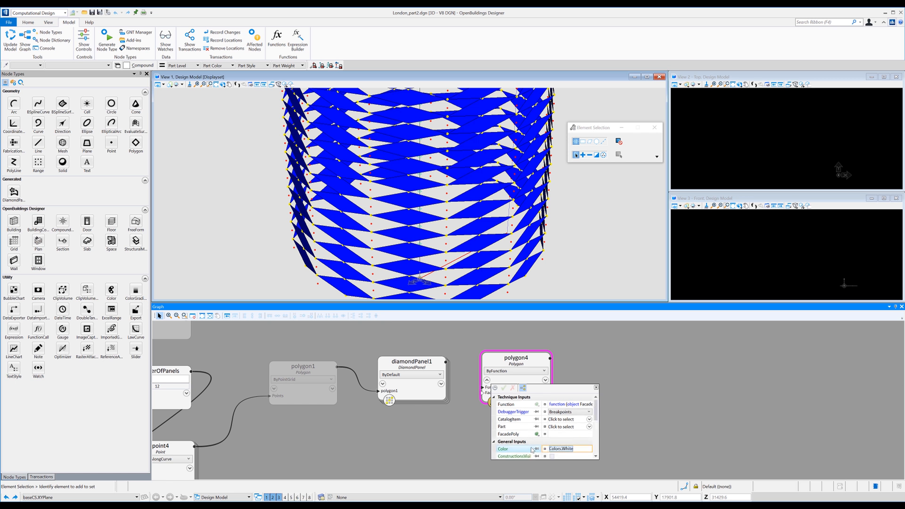
key(Right)
key(BackSpace)
key(BackSpace)
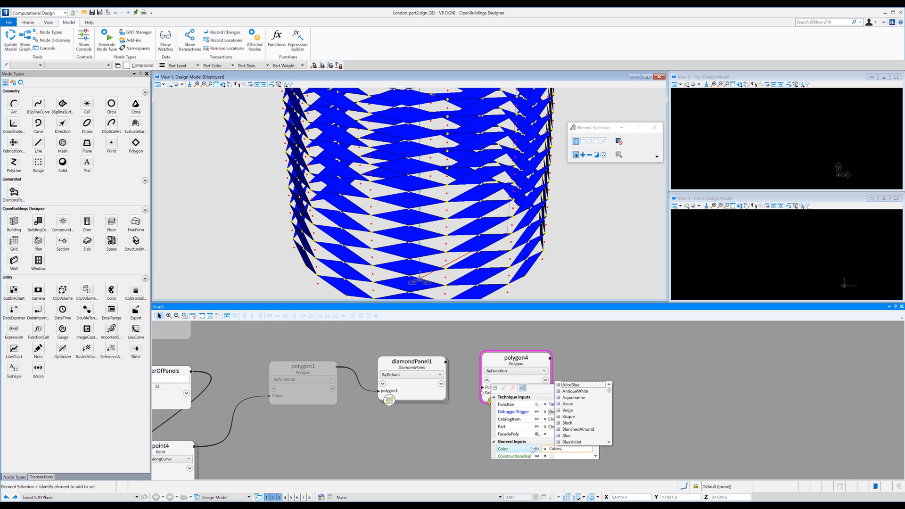
text(Red)
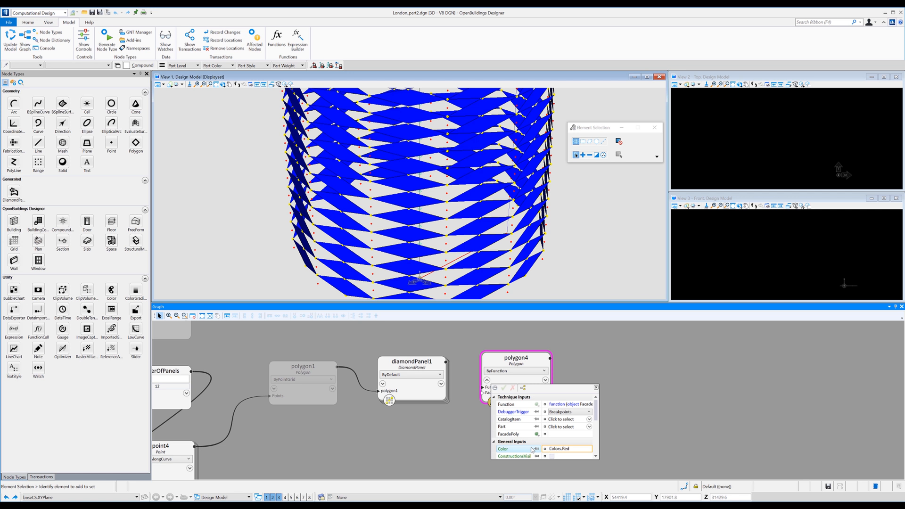
click(596, 387)
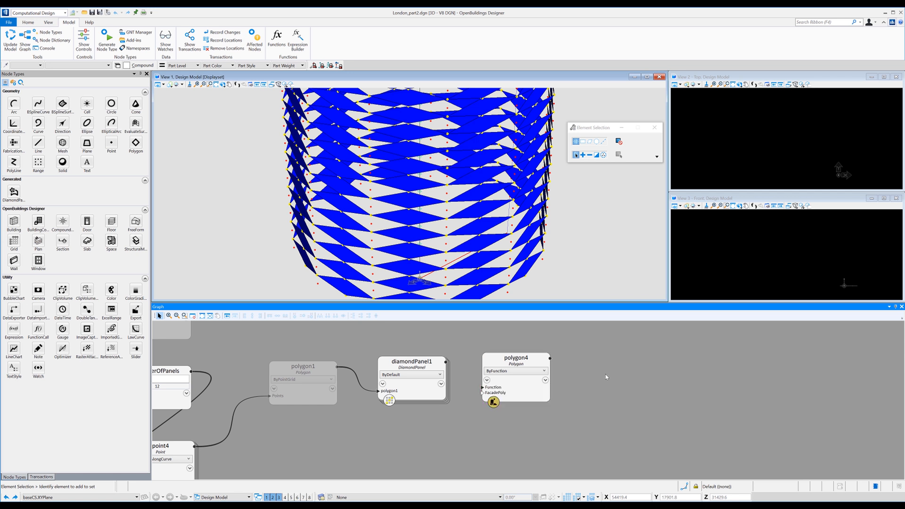
click(440, 364)
click(485, 393)
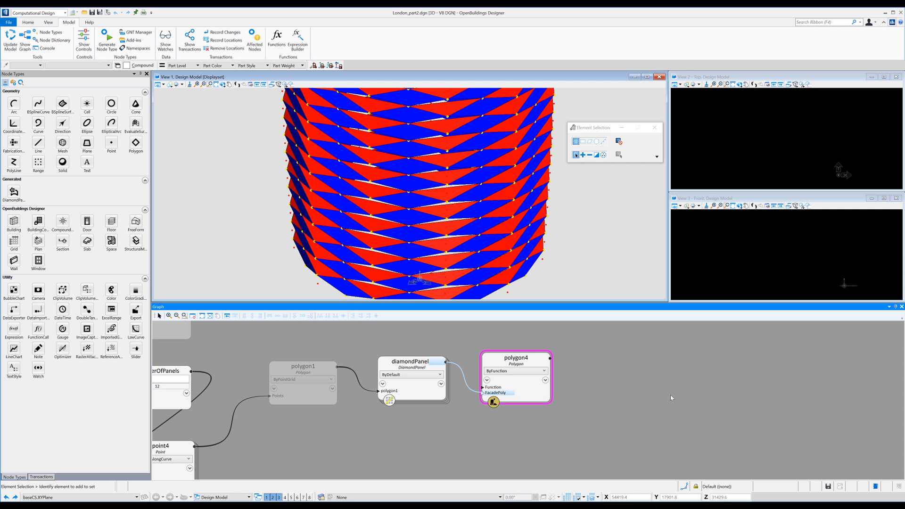
Examine the panels from the front in View 1 and View 2, and fit the whole tower in View 3.
click(223, 84)
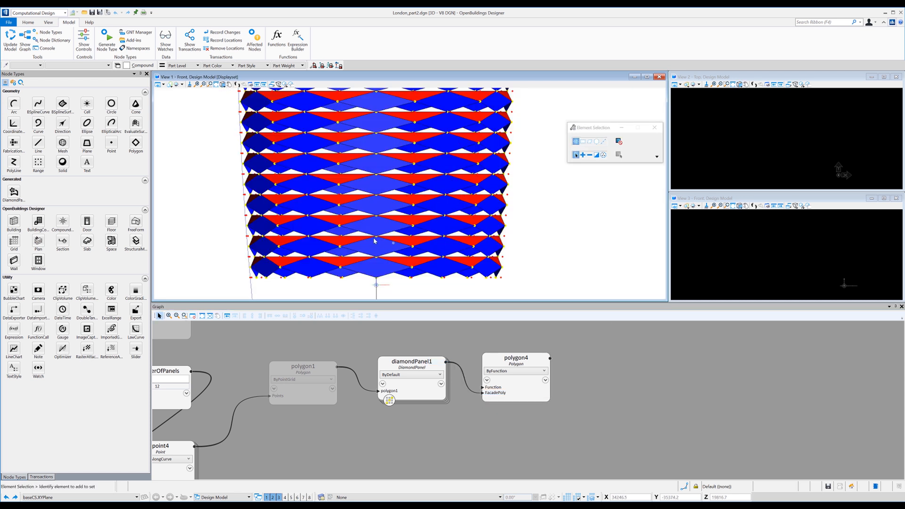
scroll(343, 227, up, 3)
scroll(343, 228, up, 2)
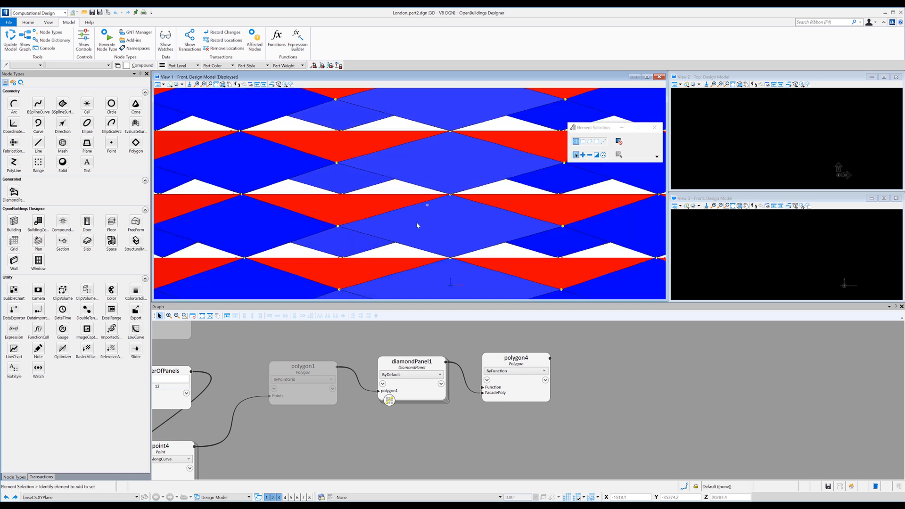
scroll(416, 226, down, 5)
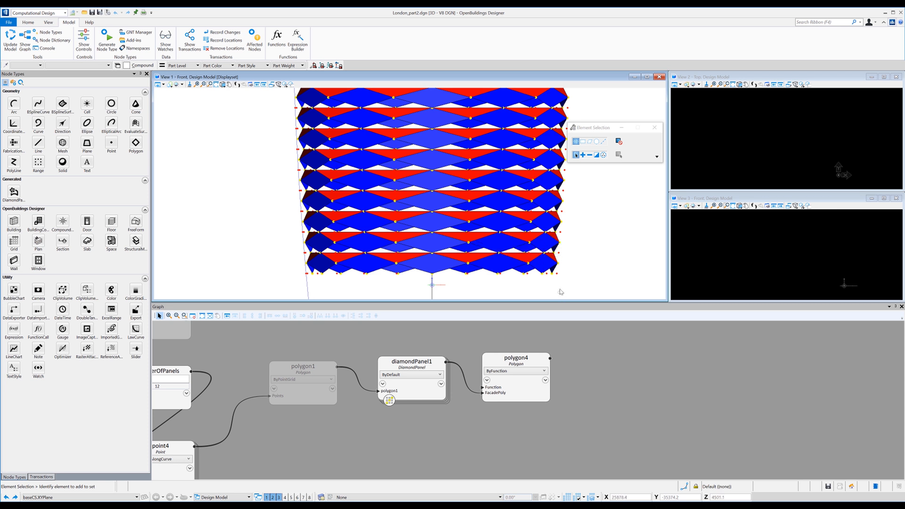
click(736, 85)
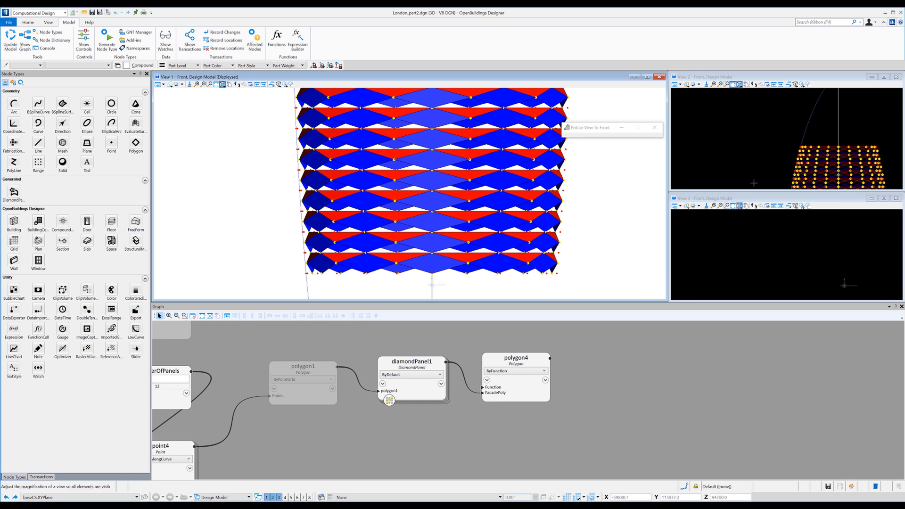
click(733, 206)
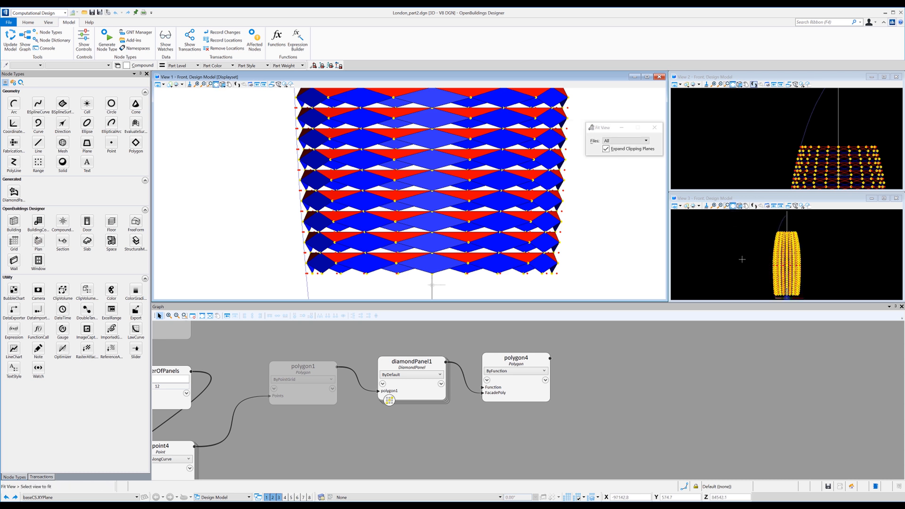
right_click(742, 259)
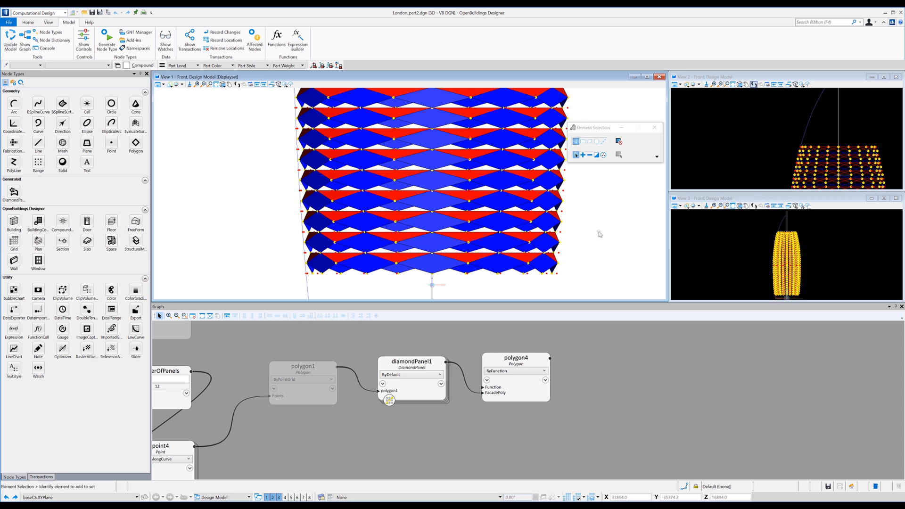
Rename the polygon4 node as TopTriangle and shift it slightly up in the graph.
click(522, 362)
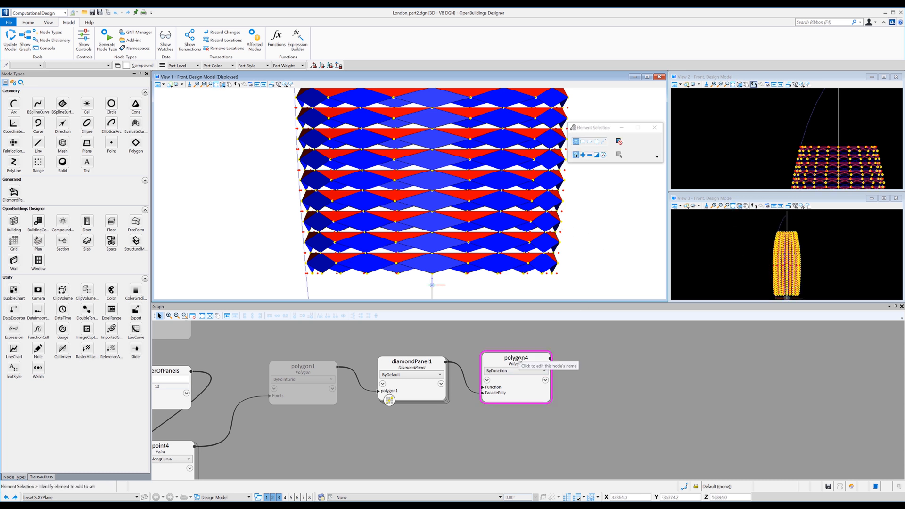
click(521, 361)
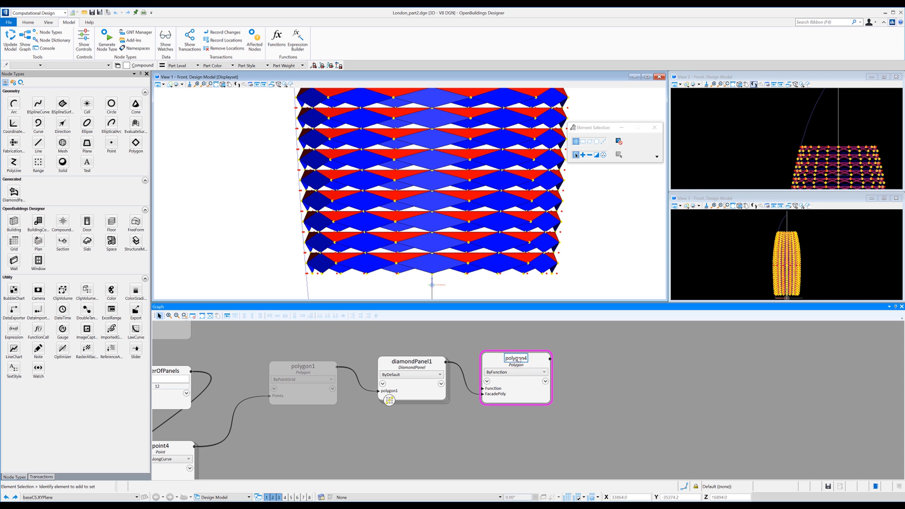
click(513, 359)
click(511, 359)
key(Delete)
key(Delete)
key(Delete)
key(Delete)
key(Delete)
key(Delete)
key(BackSpace)
key(BackSpace)
text(Top)
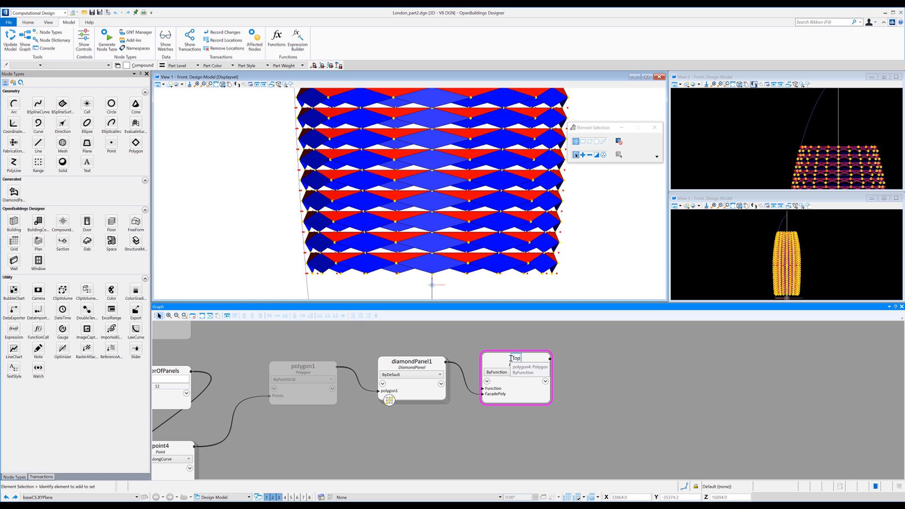
text(T)
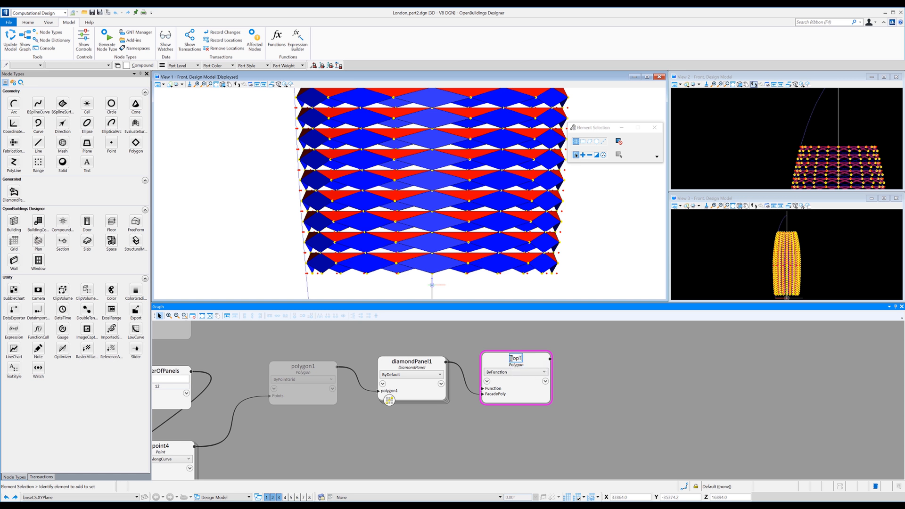
text(riangle)
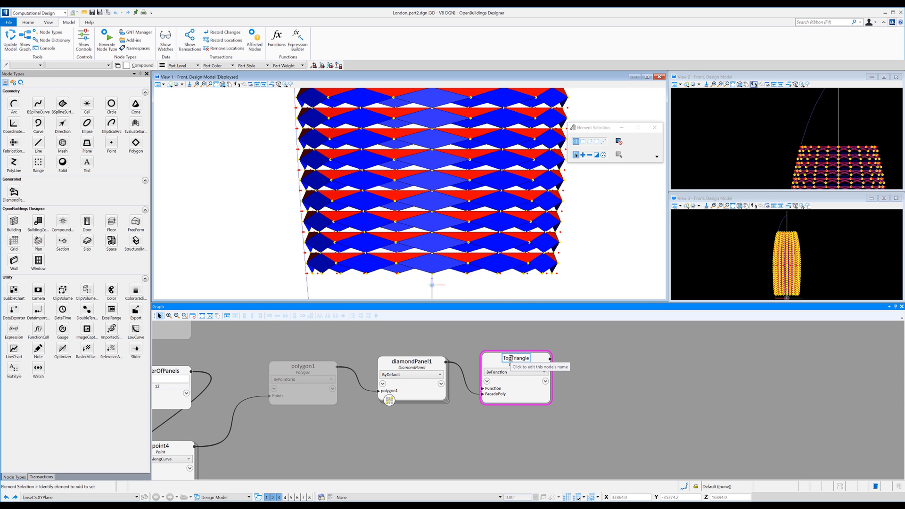
click(598, 366)
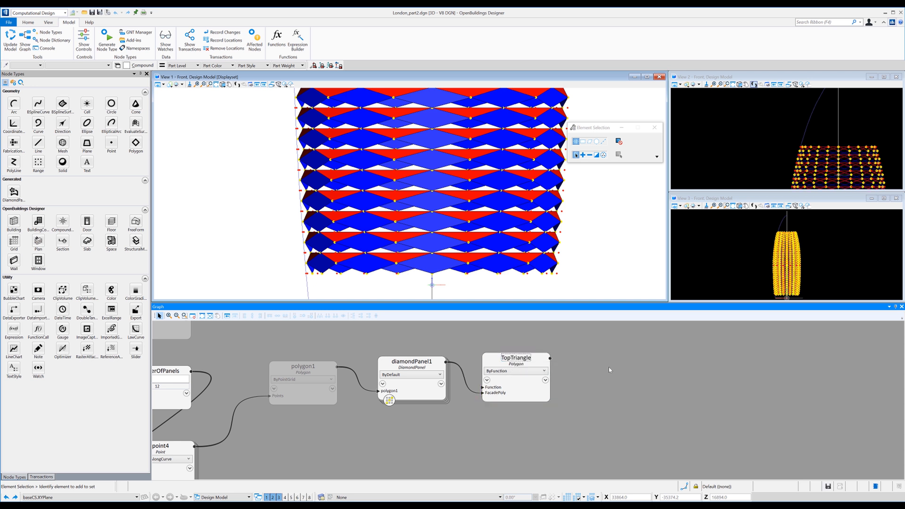
Copy the TopTriangle node and paste the duplicate just beneath it in the graph.
right_click(533, 372)
click(509, 441)
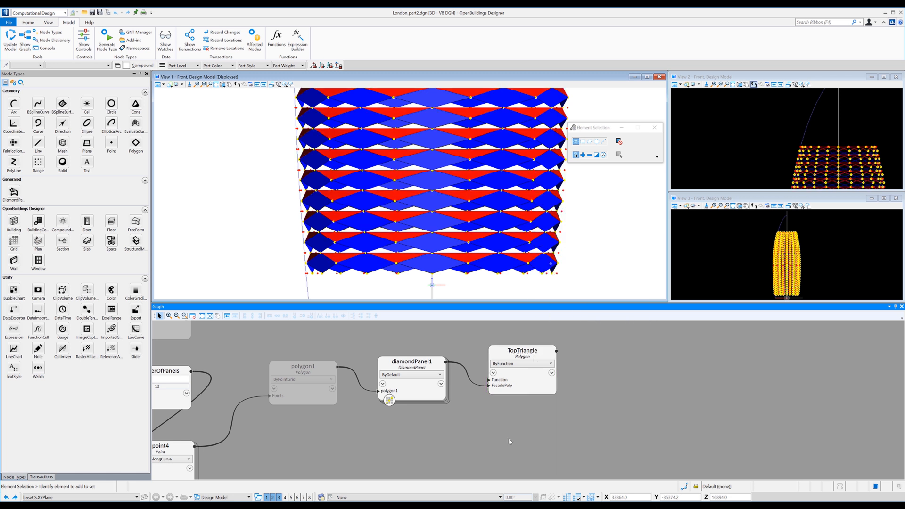
right_click(518, 423)
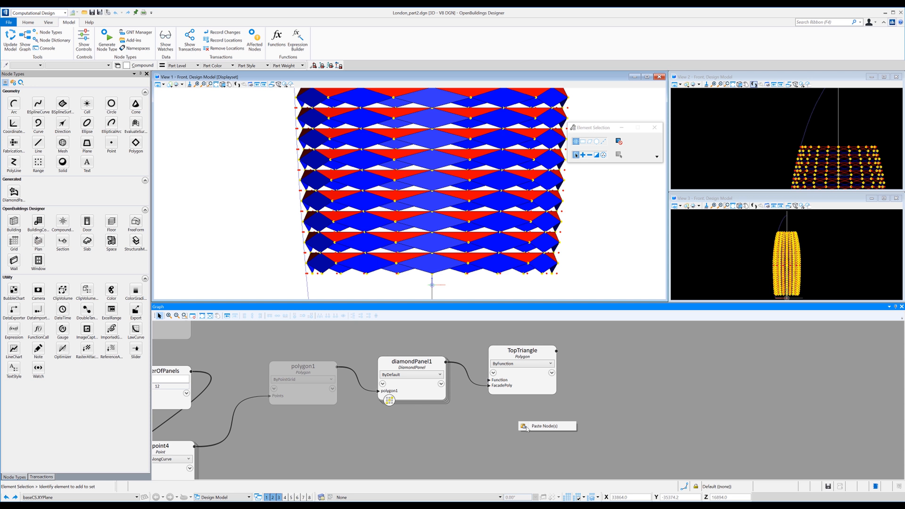
click(544, 426)
drag(536, 428, 514, 410)
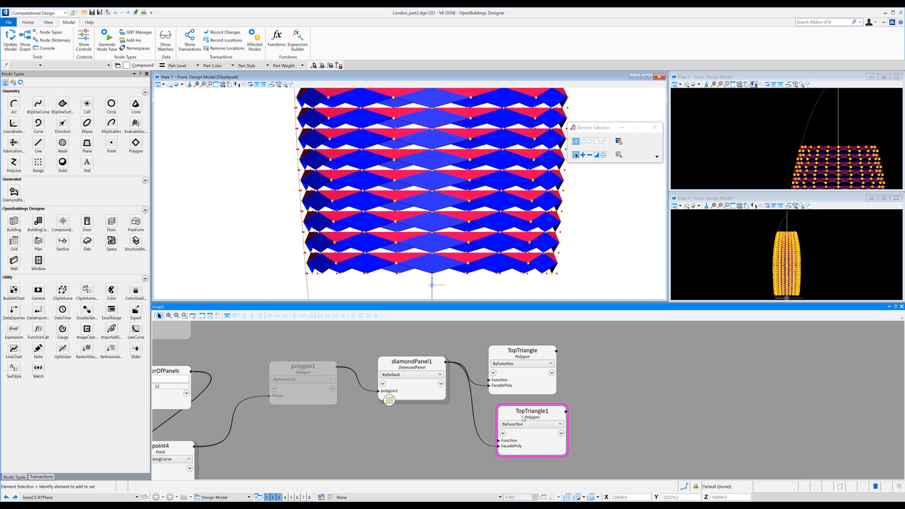
Rename the pasted TopTriangle1 node as BottomTriangle.
double_click(531, 412)
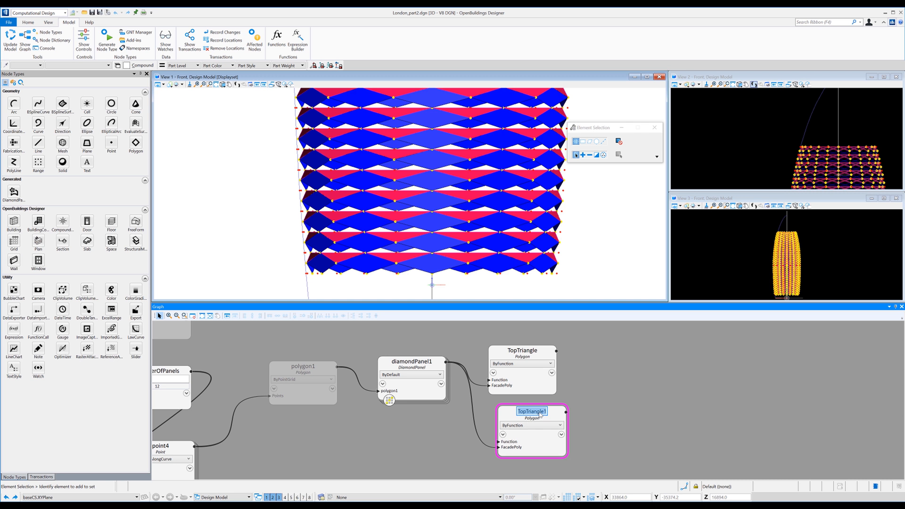
text(Bott)
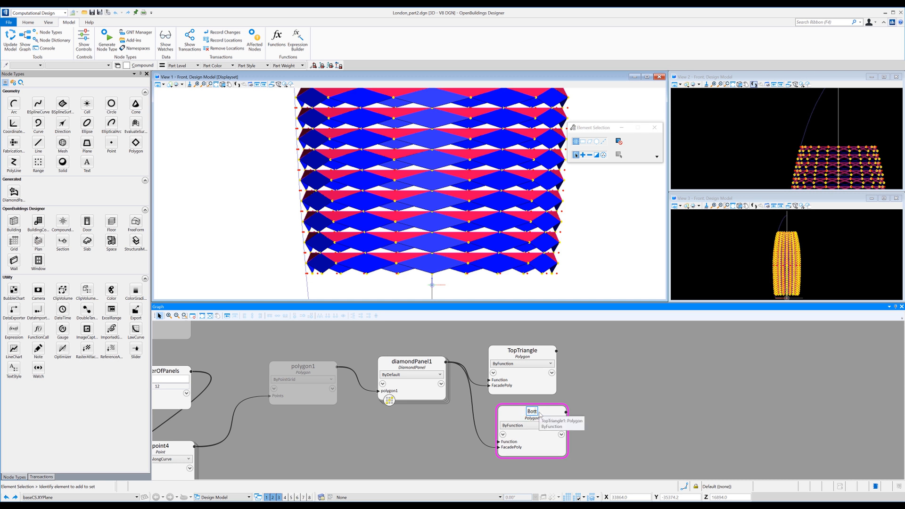
text(omTria)
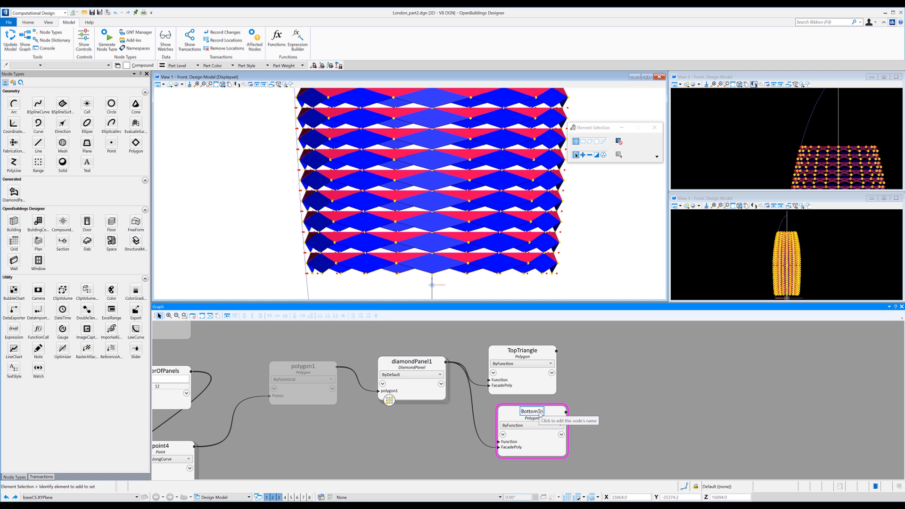
text(ngle)
key(Return)
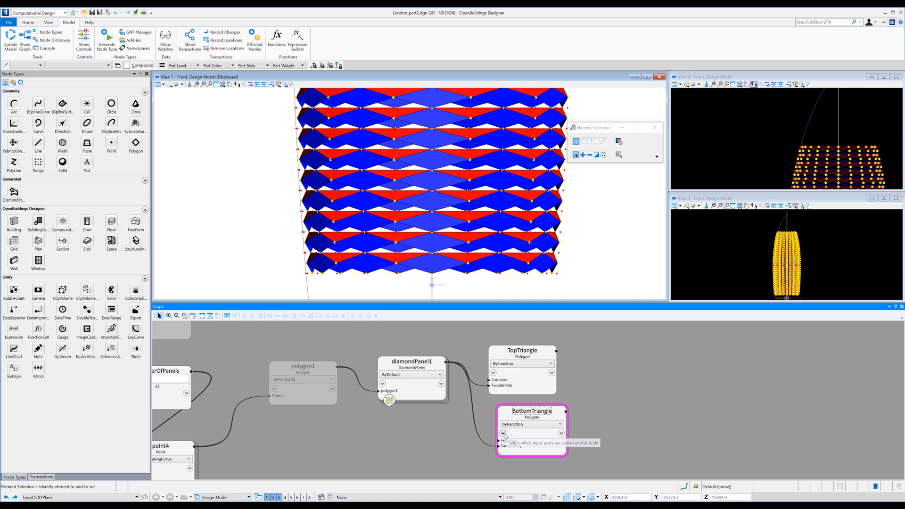
Set the Color input of the BottomTriangle node to Colors.Green.
click(503, 434)
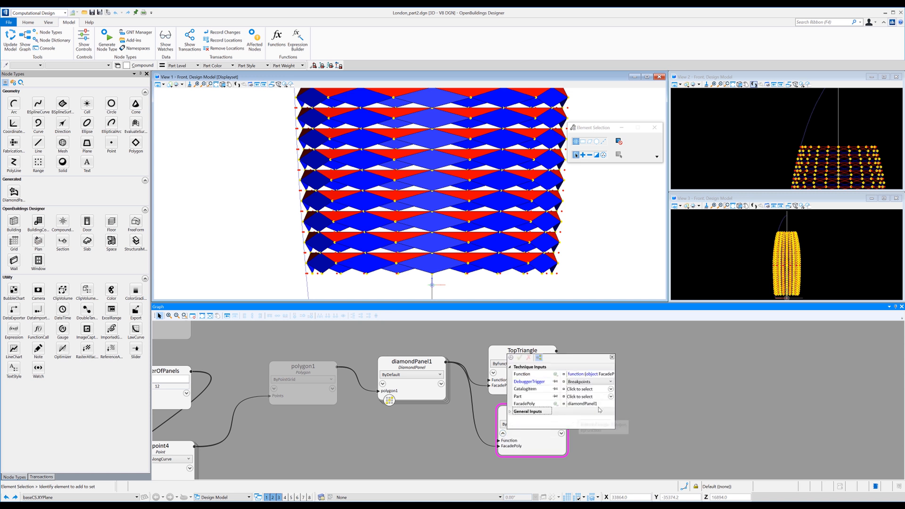
click(531, 412)
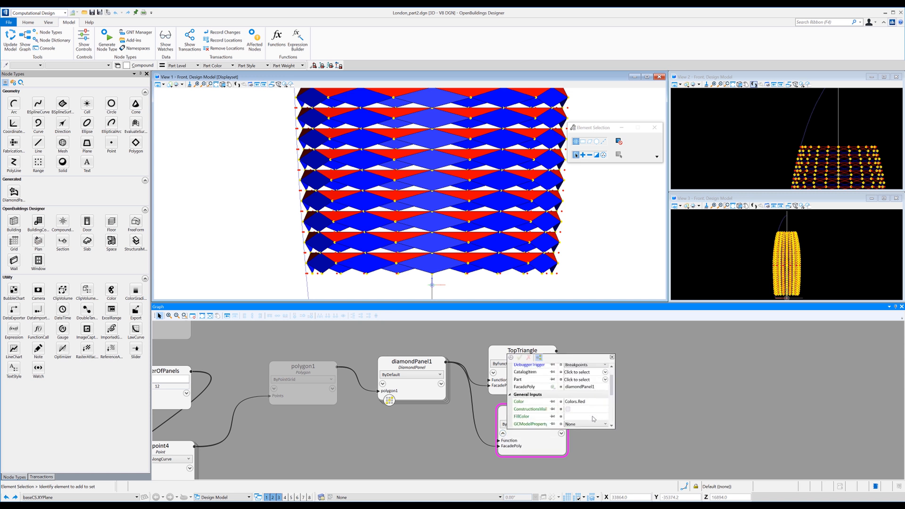
click(594, 401)
key(BackSpace)
text(green)
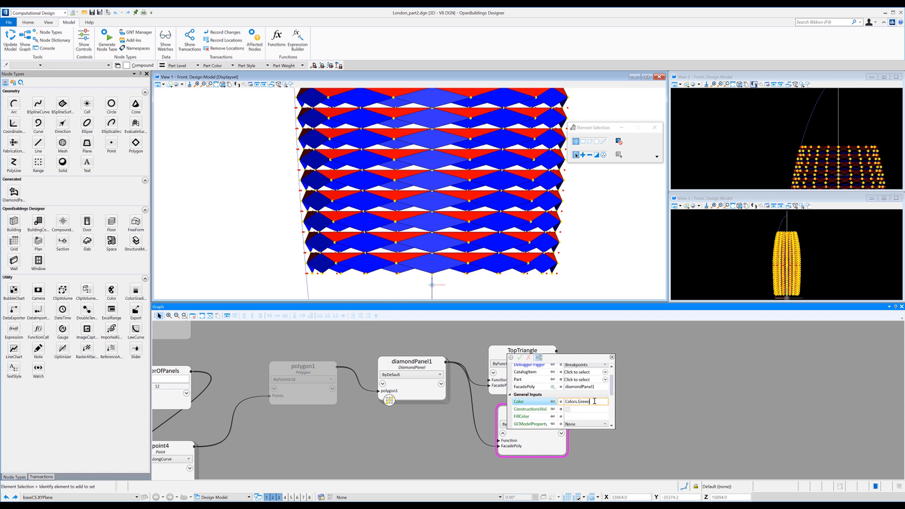
click(612, 357)
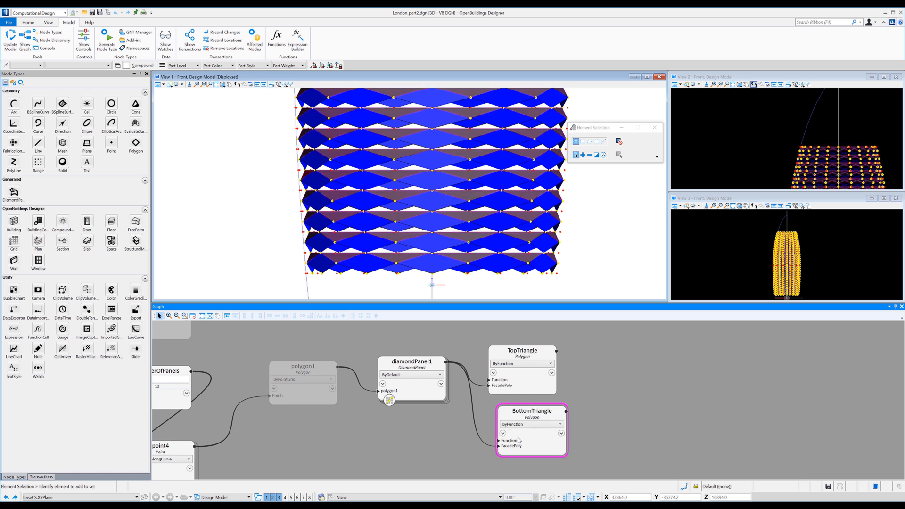
In BottomTriangle's function, change the first and last polygon vertices to MidPoints[3], apply the edit, and align the node beneath TopTriangle.
click(532, 440)
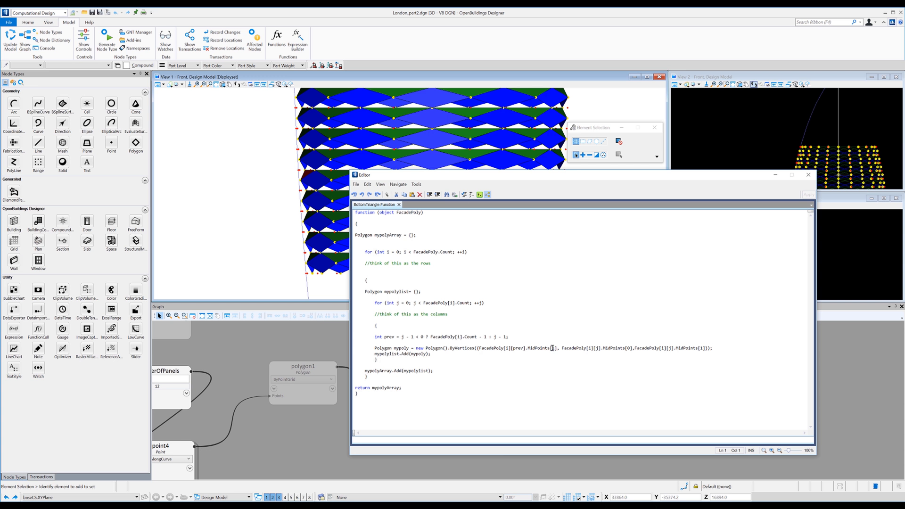
click(553, 347)
key(BackSpace)
text(3)
click(701, 348)
click(808, 194)
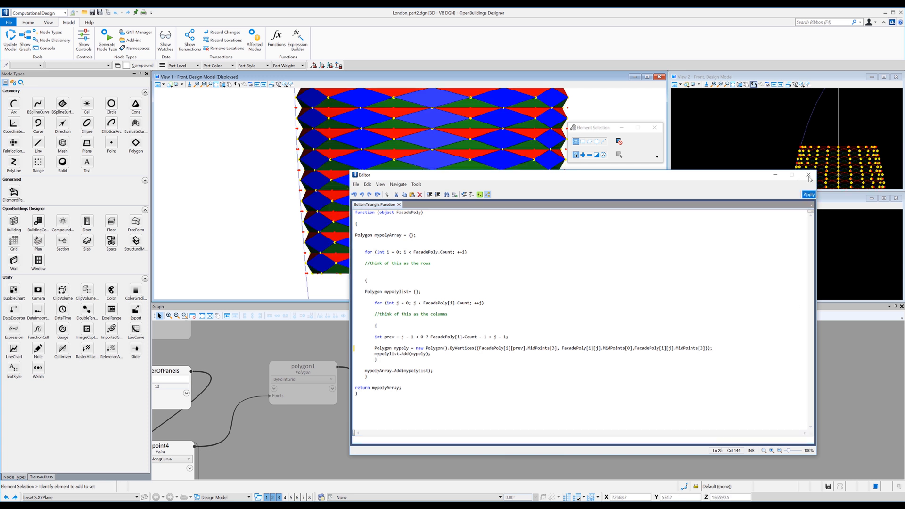
click(808, 176)
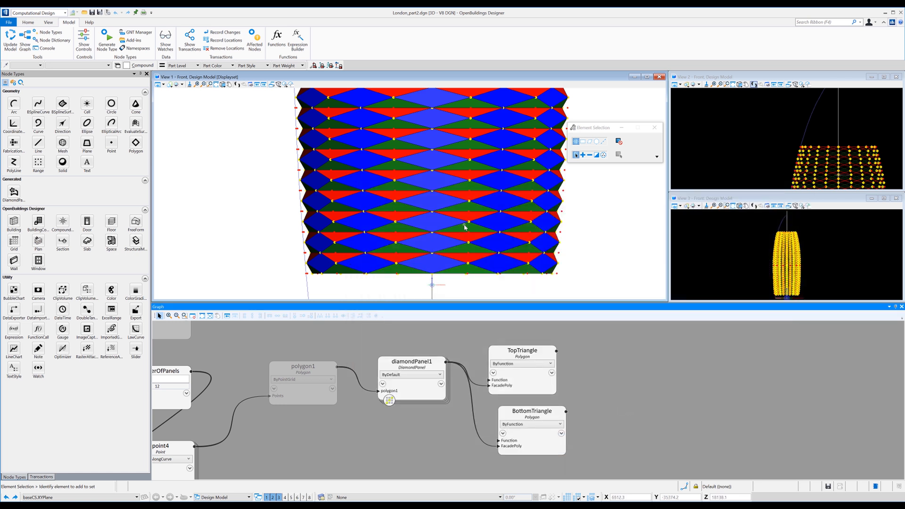
drag(509, 416, 500, 415)
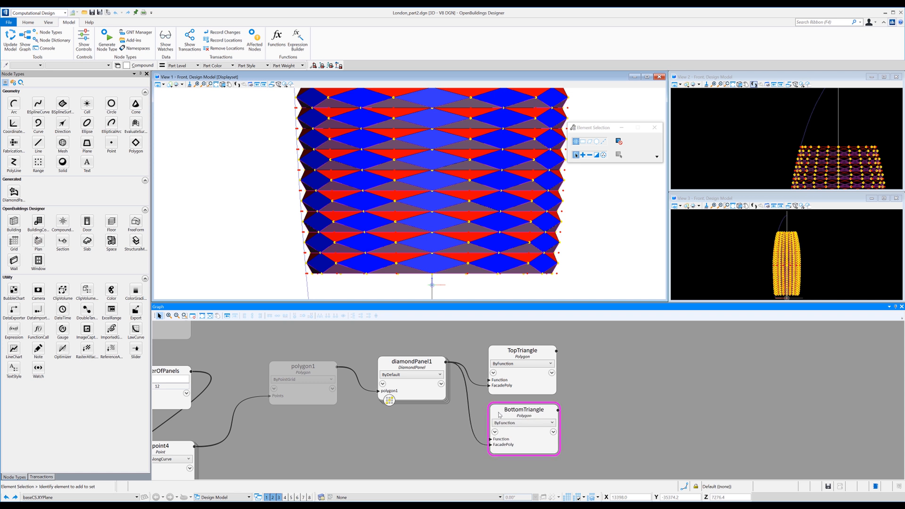
click(604, 388)
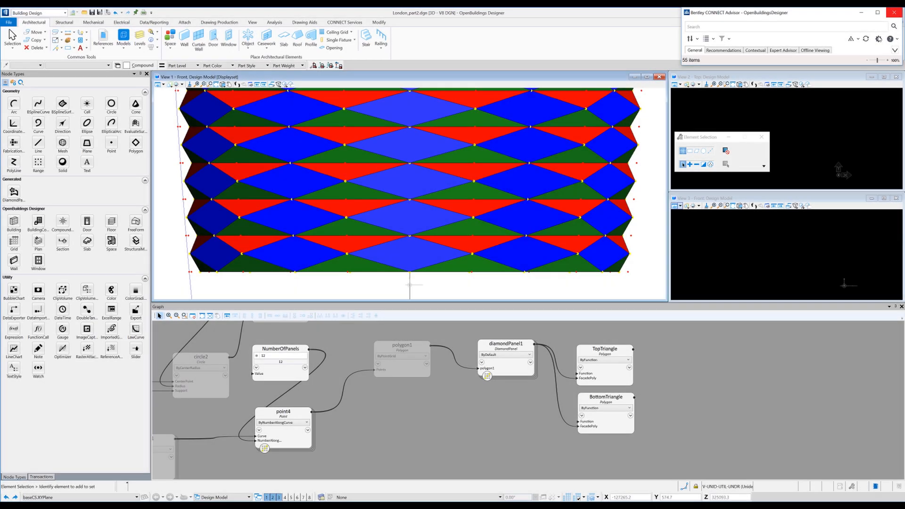
Isolate the blue diamond panels by colour in a display set and select their bottom row to count them.
click(894, 14)
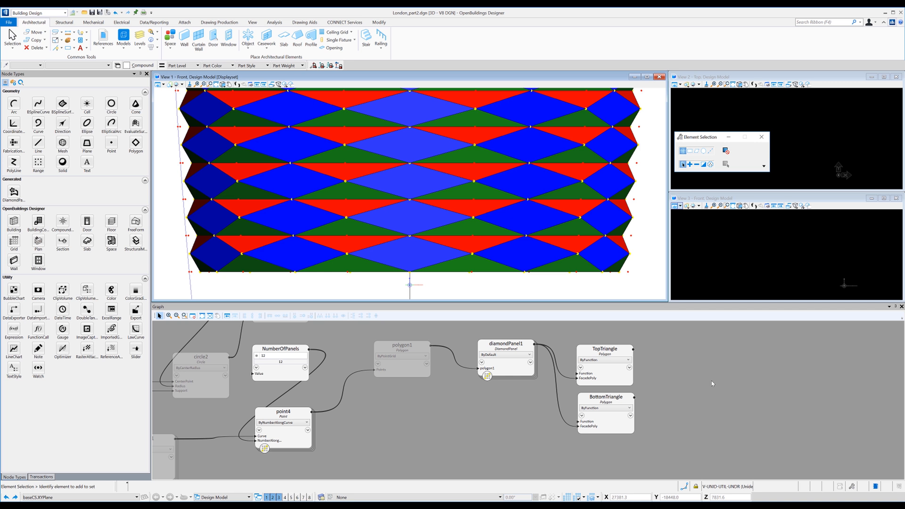
click(763, 166)
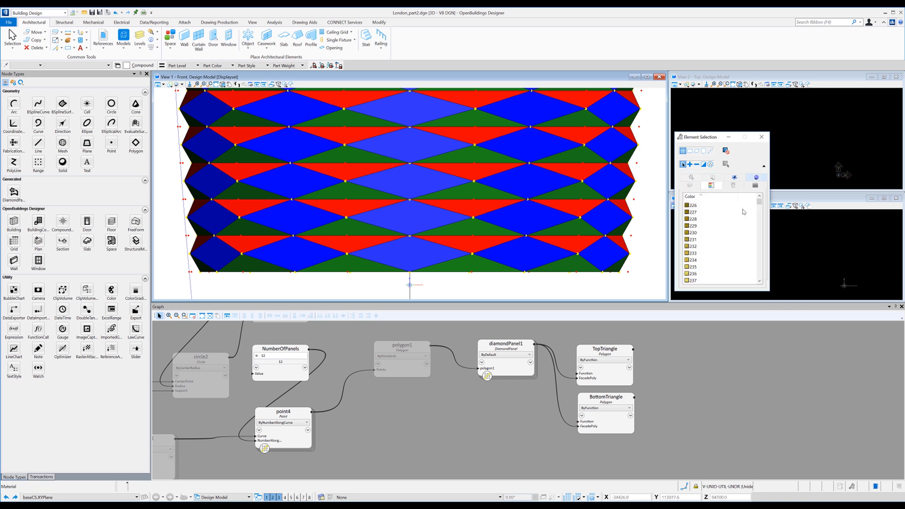
click(717, 197)
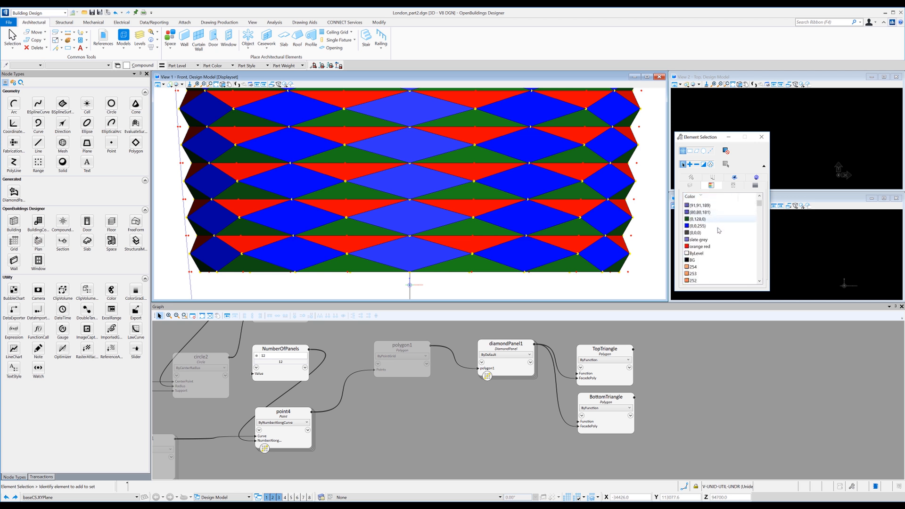
click(708, 198)
scroll(705, 219, up, 4)
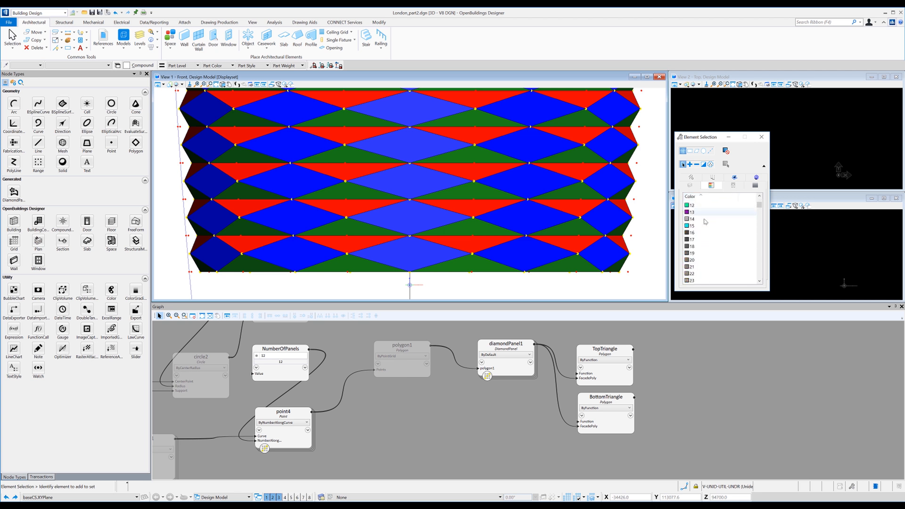
click(691, 213)
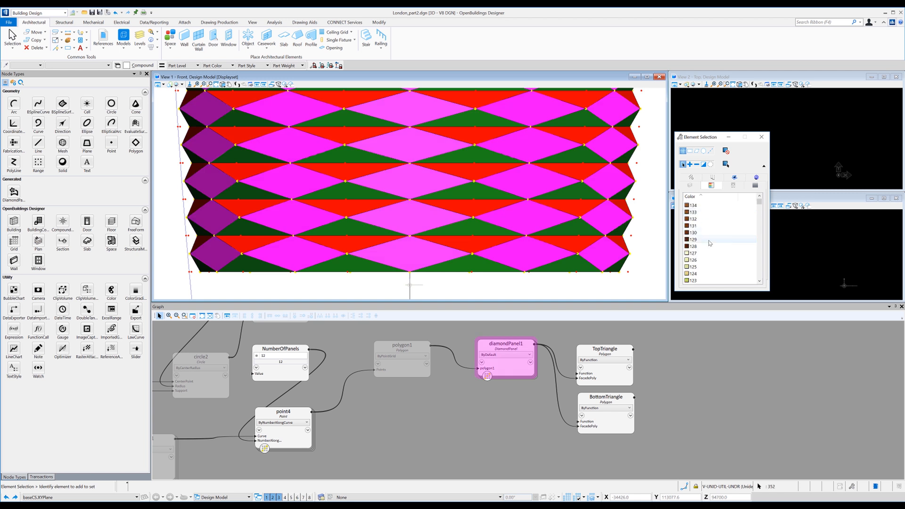
right_click(593, 282)
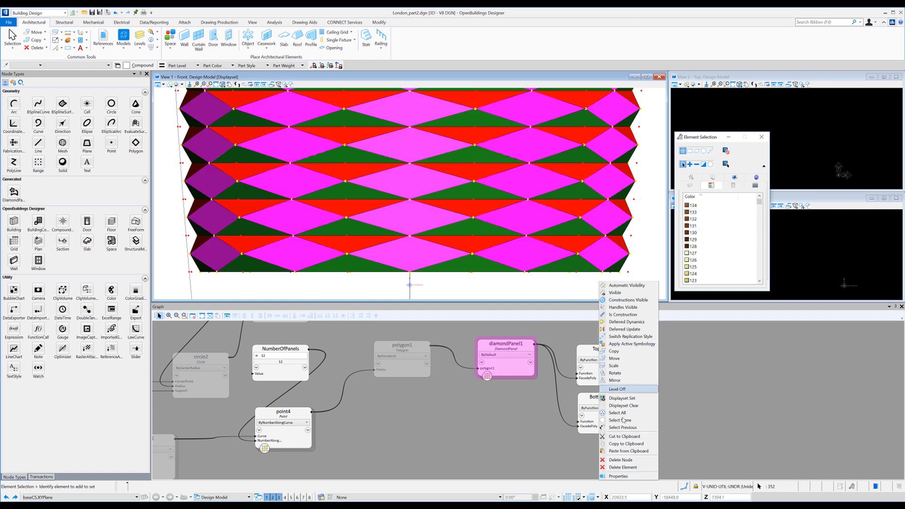
click(621, 399)
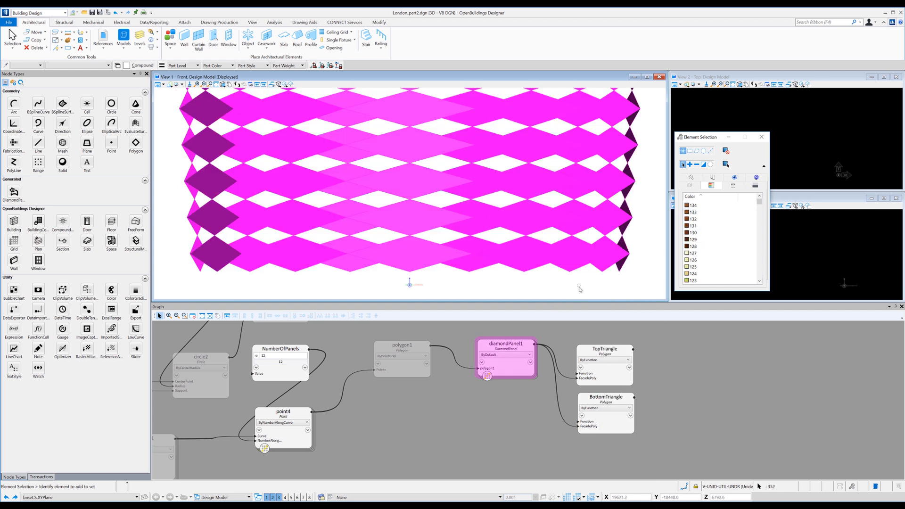
click(578, 285)
drag(637, 277, 186, 256)
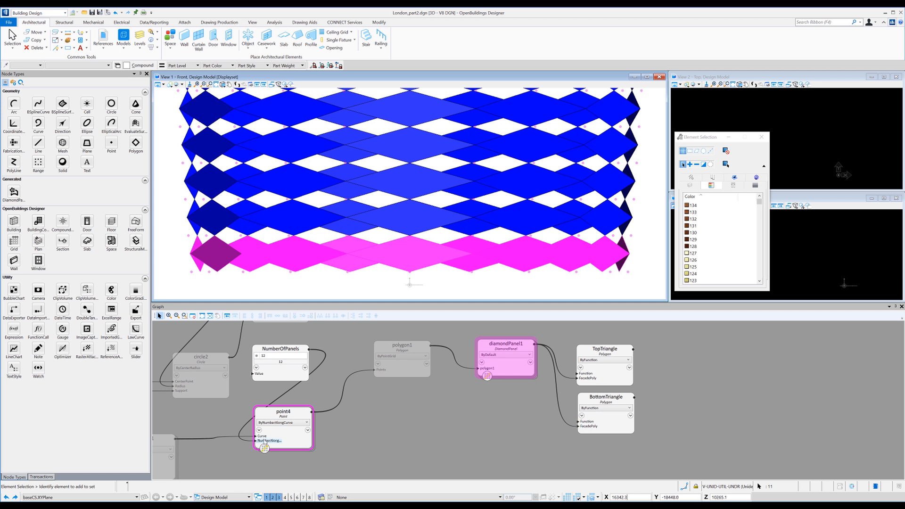
Set the NumberAlongCurve input of the point4 node to NumberOfPanels+1.
mouse_move(265, 441)
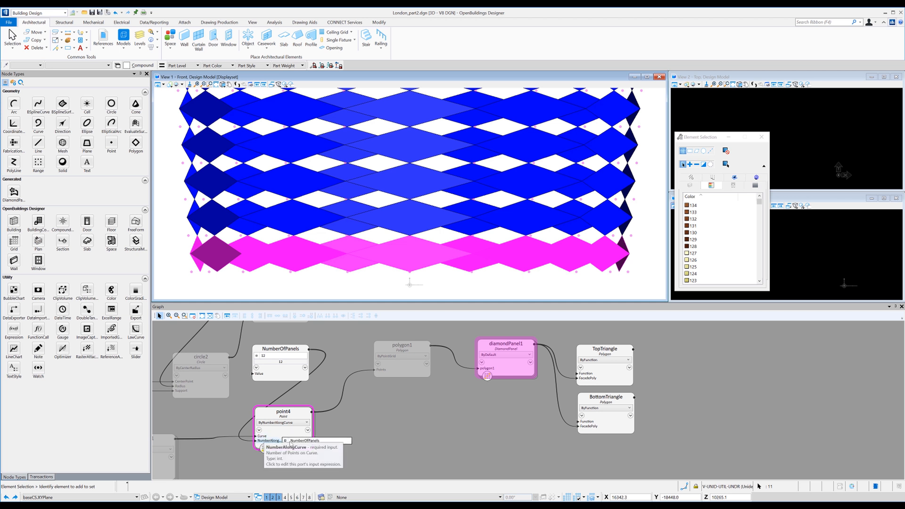
click(325, 441)
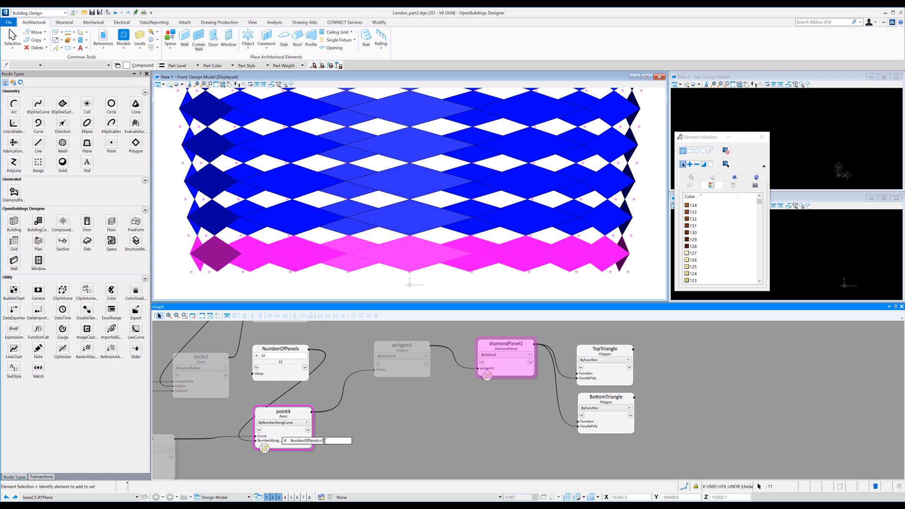
key(Return)
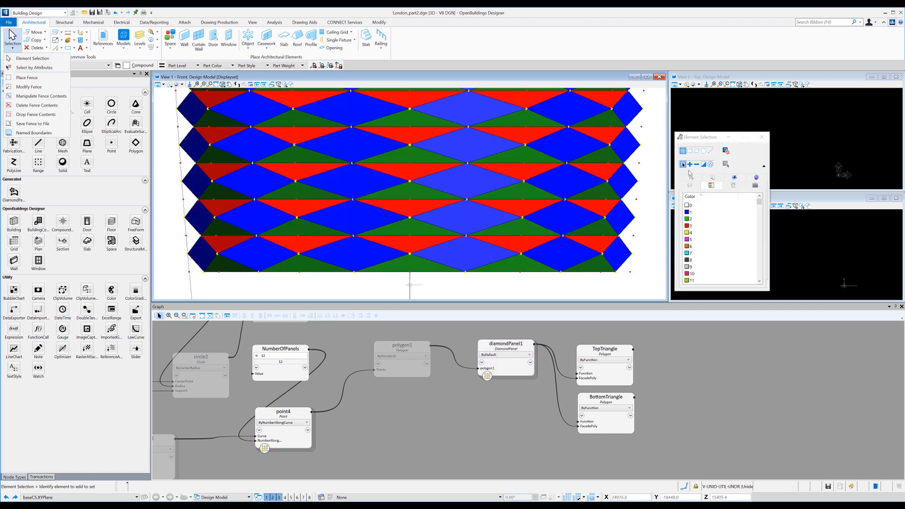
Isolate all elements with colour 1 again and select the bottom row of diamonds to check the corrected panel count.
click(690, 216)
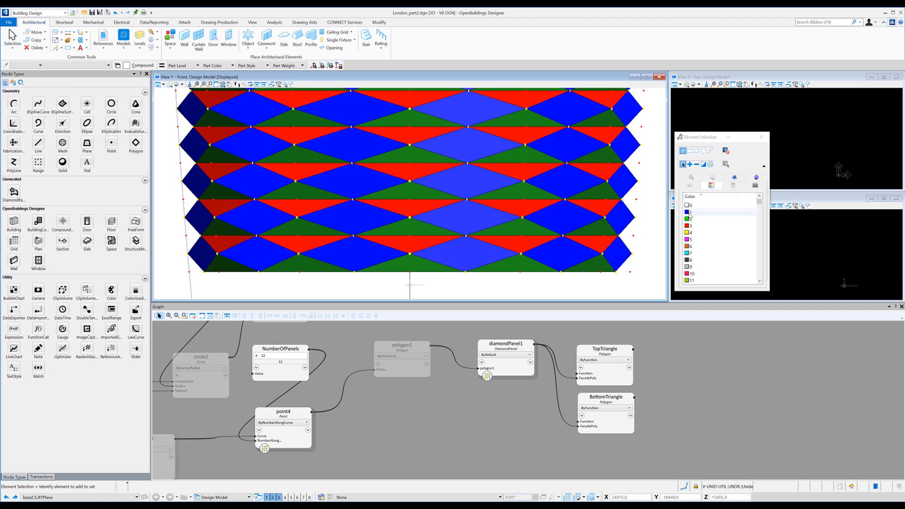
click(690, 214)
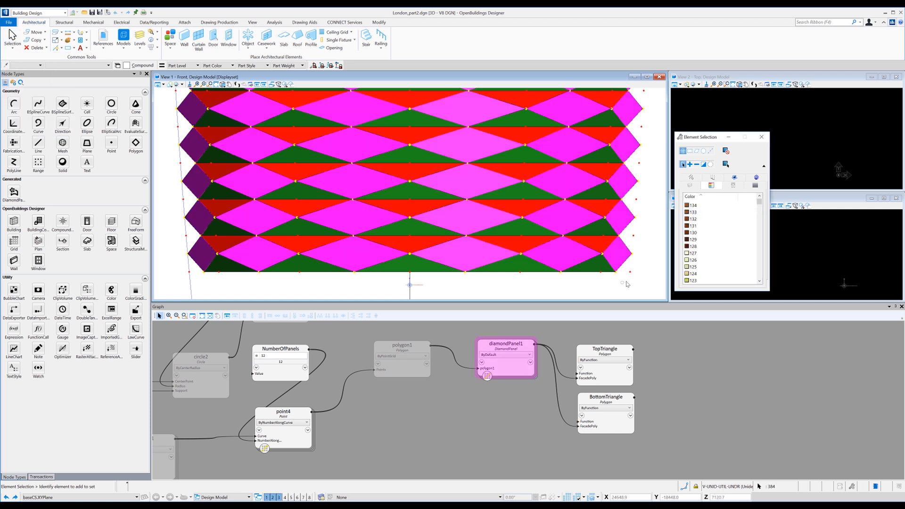
right_click(627, 284)
click(660, 400)
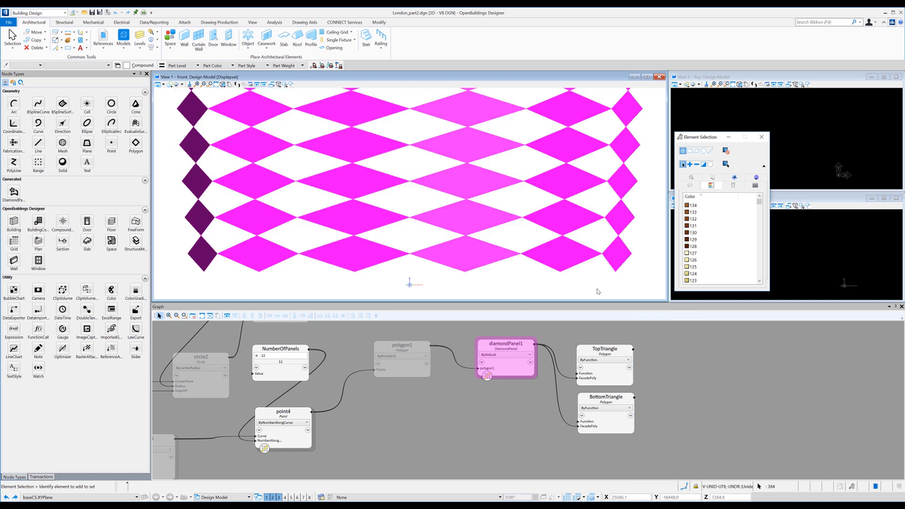
click(601, 285)
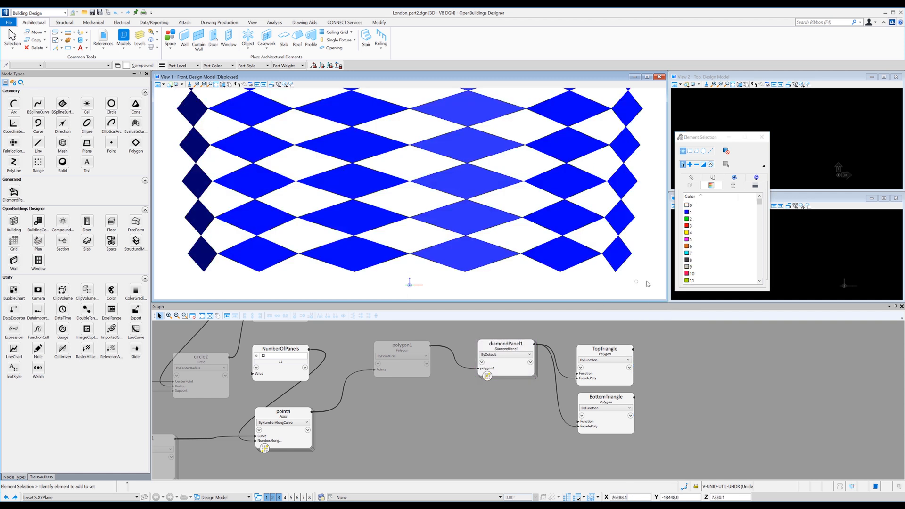
click(193, 255)
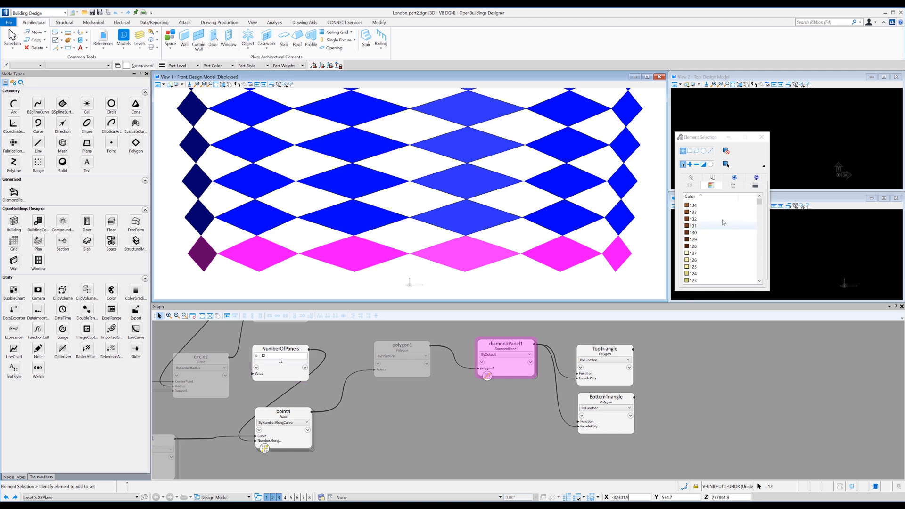
Dismiss the expanded element selection settings and clear the display set in the front view.
click(764, 166)
click(761, 137)
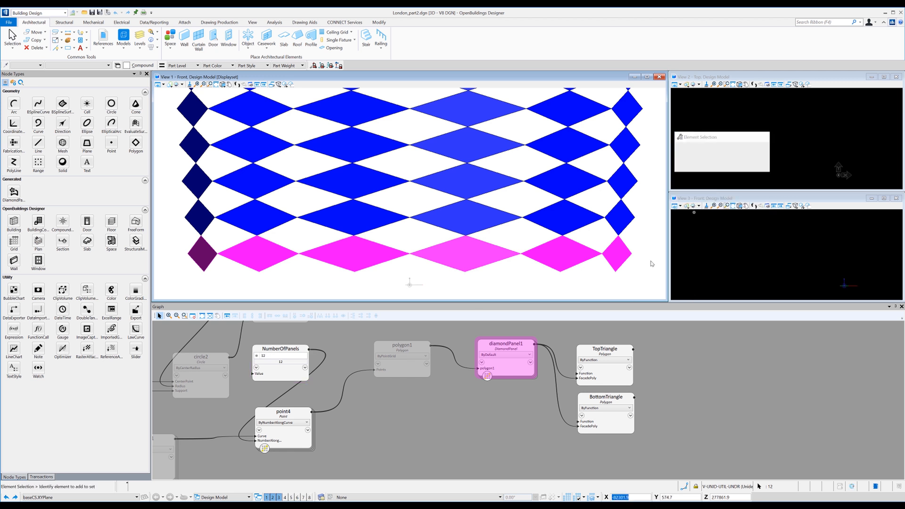
right_click(644, 267)
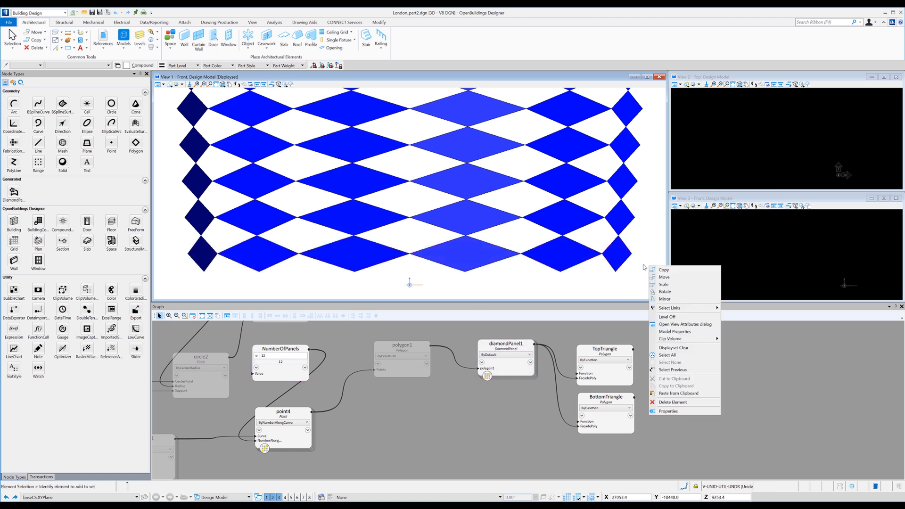
click(669, 355)
Set the value of the NumberOfPanels node to 72.
scroll(520, 270, down, 5)
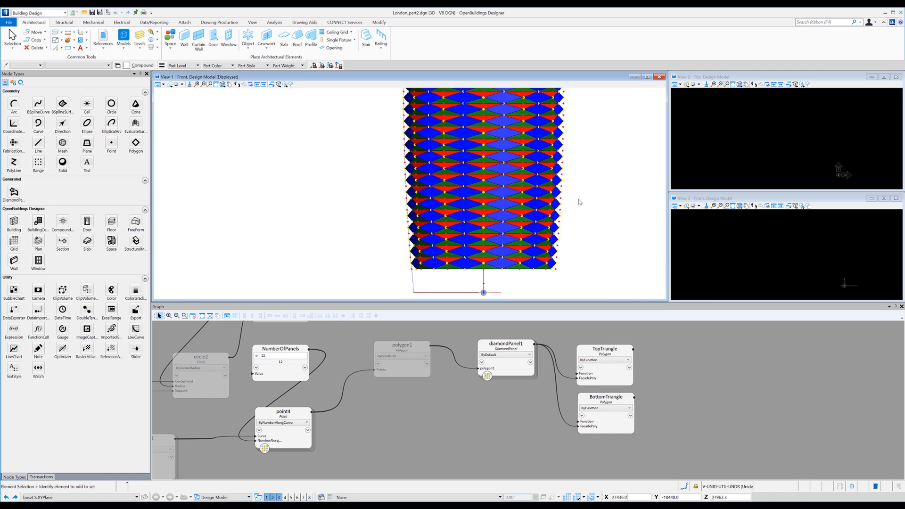
scroll(566, 198, down, 3)
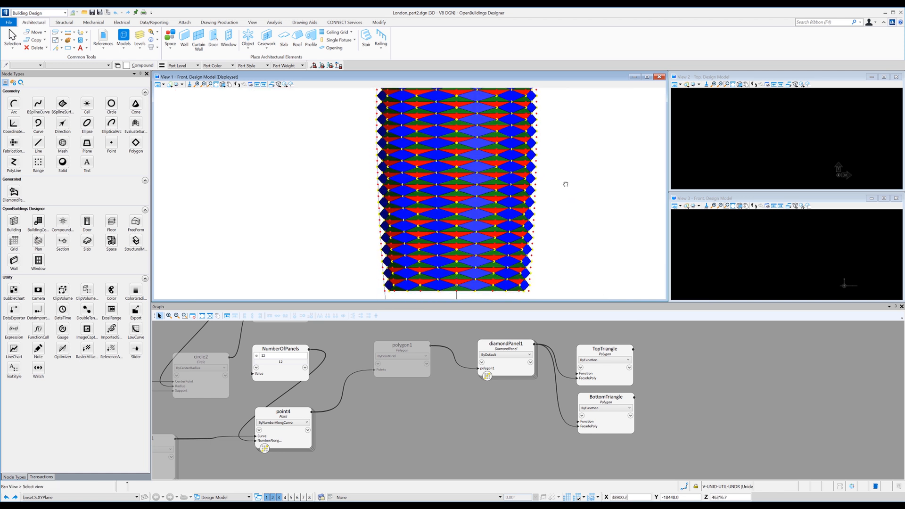
scroll(566, 186, down, 3)
middle_drag(570, 170, 548, 191)
scroll(548, 184, up, 2)
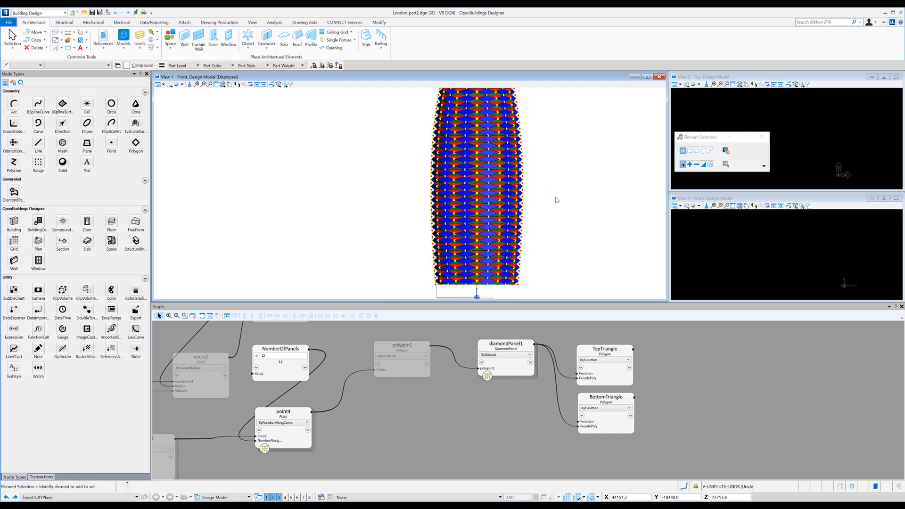
click(268, 356)
double_click(265, 357)
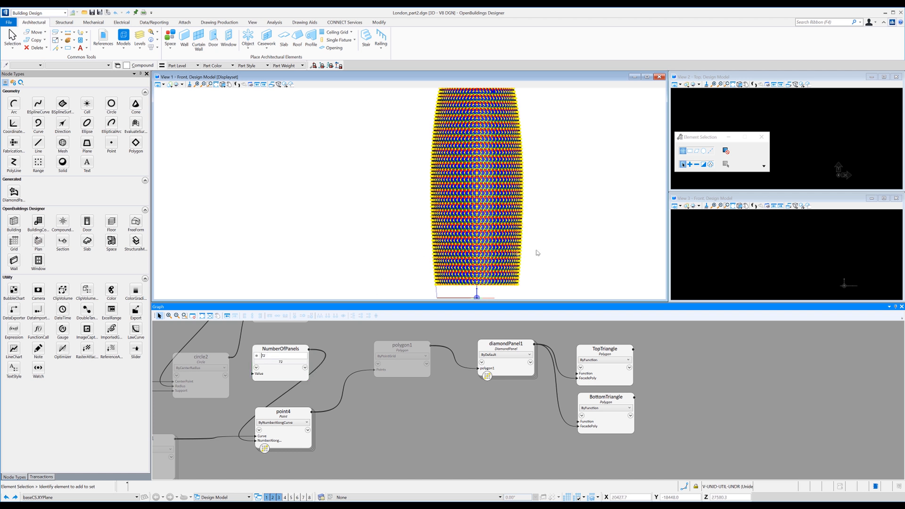
Fit the whole tower in View 1, switch it to isometric, and examine the denser facade panels up close.
scroll(467, 235, up, 3)
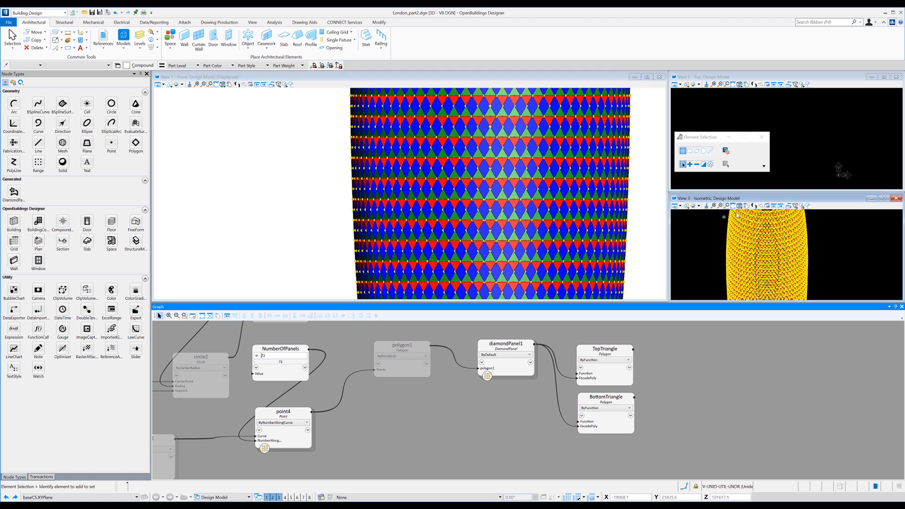
click(225, 87)
click(225, 87)
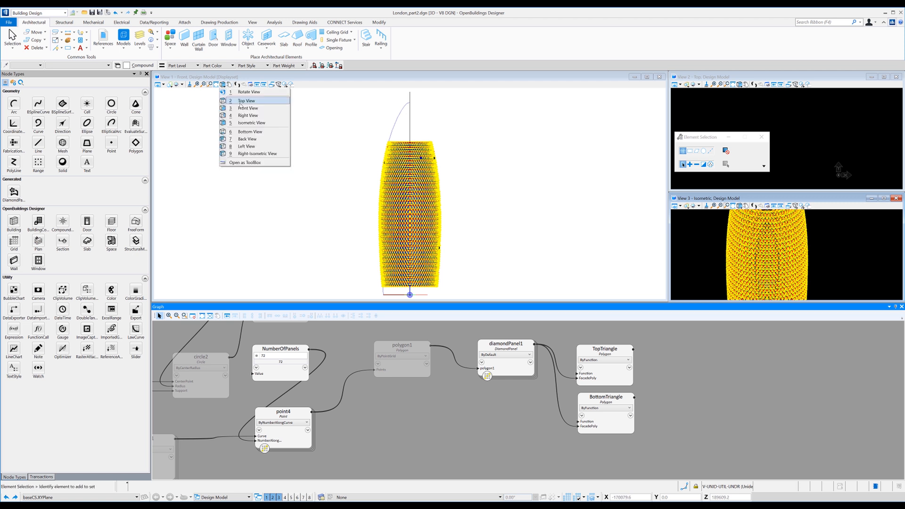
click(243, 132)
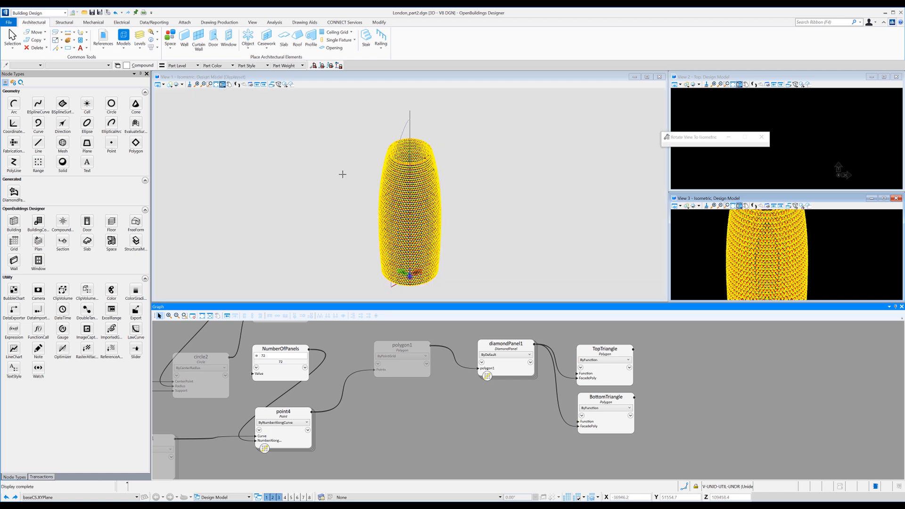
scroll(430, 215, up, 3)
scroll(429, 215, up, 2)
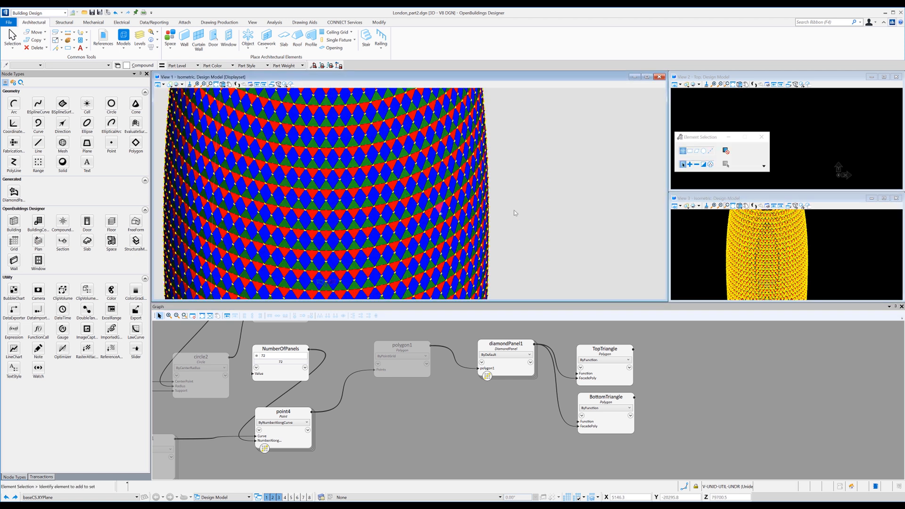
shift+middle_click(516, 198)
middle_drag(522, 241, 570, 147)
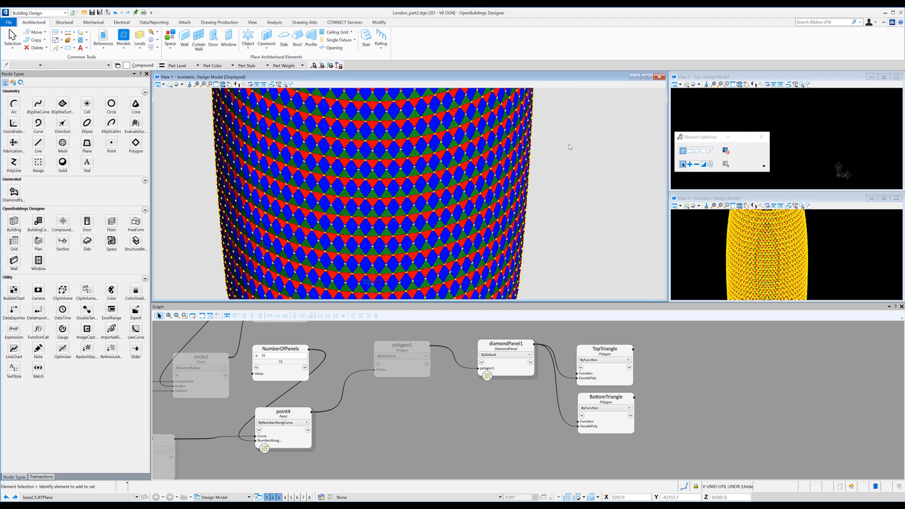